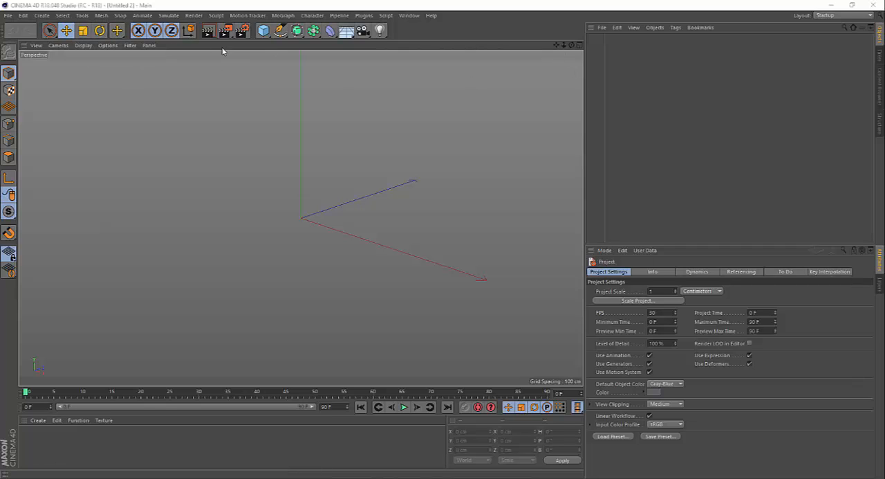
Create a Text spline object and change its text to "3d".
click(281, 33)
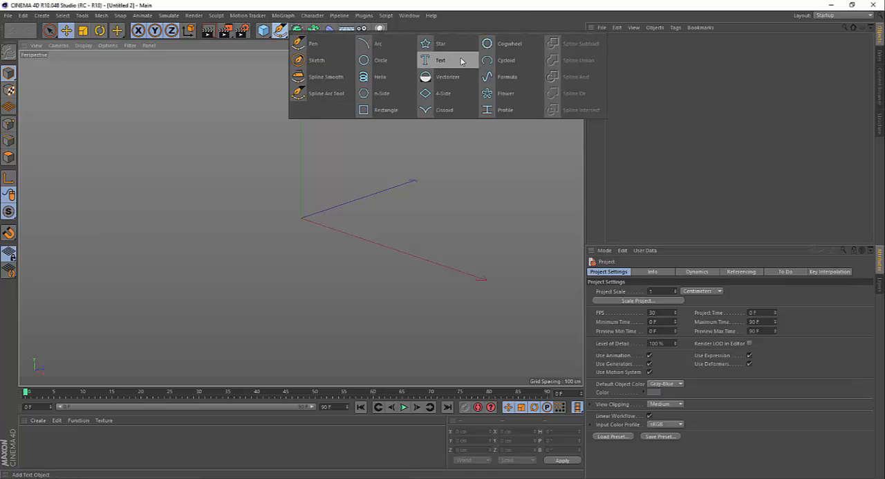
click(439, 61)
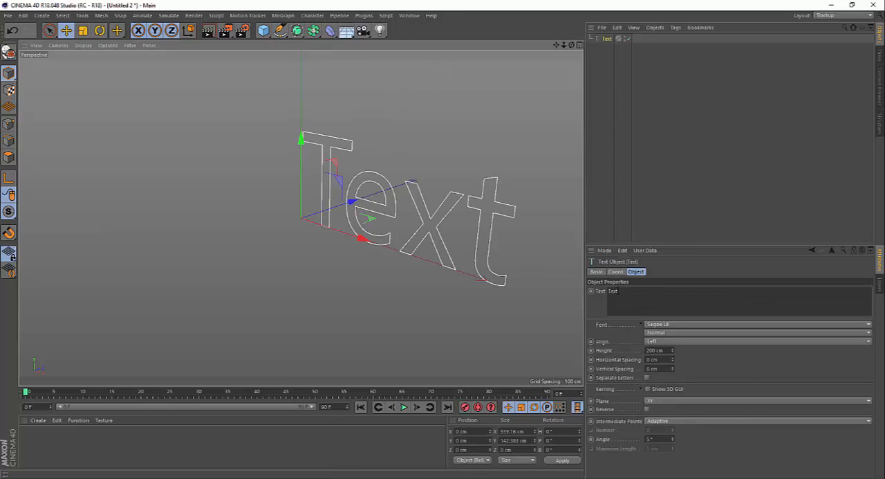
click(628, 291)
double_click(615, 291)
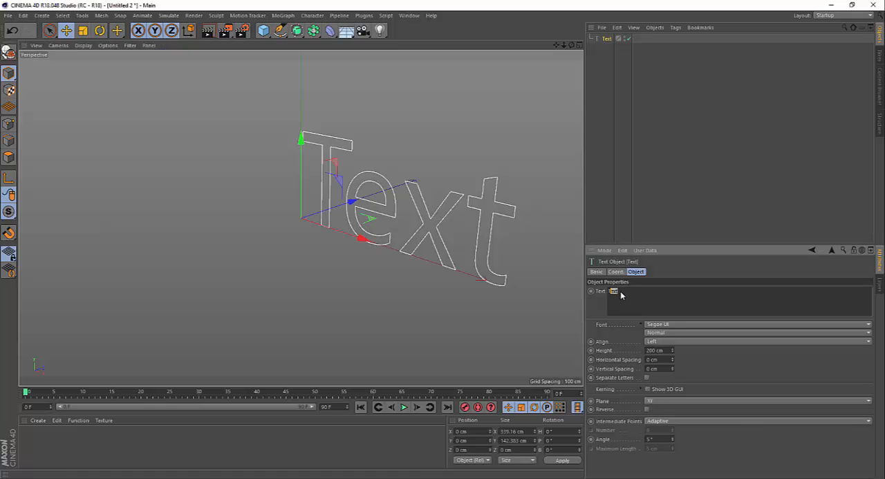
click(623, 292)
drag(618, 291, 604, 283)
Set the text spline's font to Planet Kosmos.
click(669, 325)
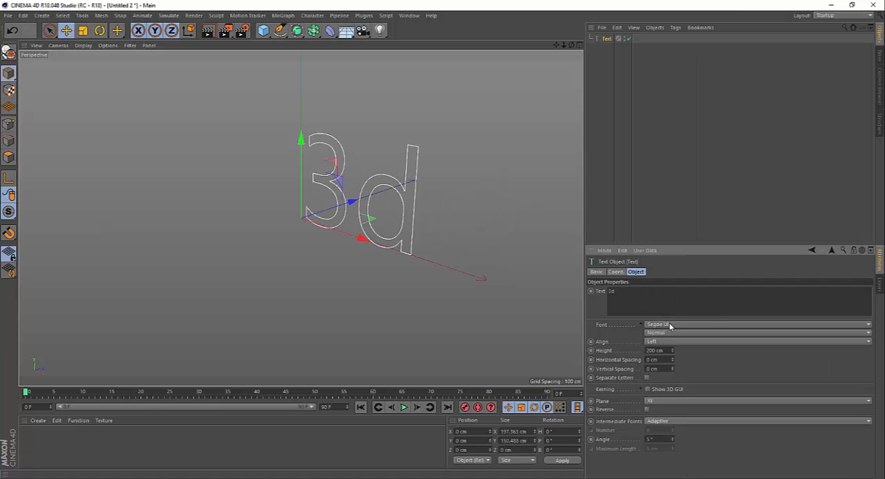
click(669, 325)
scroll(669, 325, up, 15)
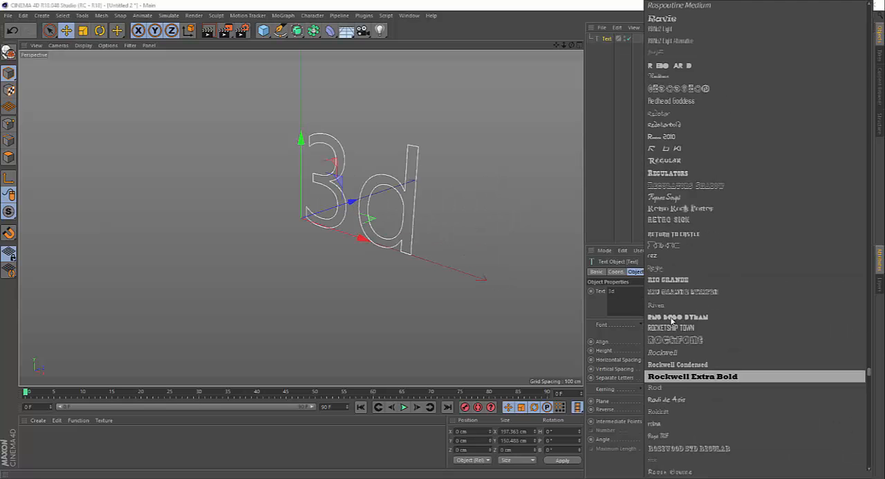
scroll(719, 290, up, 20)
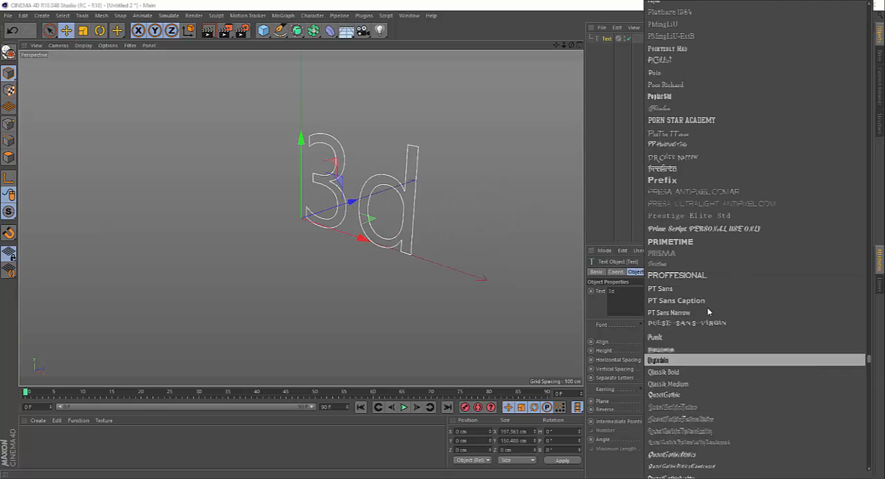
scroll(708, 311, up, 3)
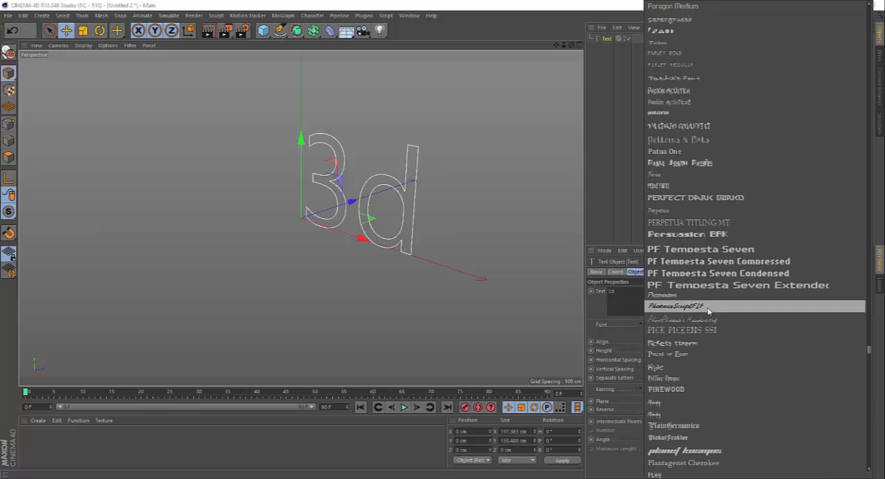
scroll(708, 311, up, 8)
scroll(708, 311, up, 12)
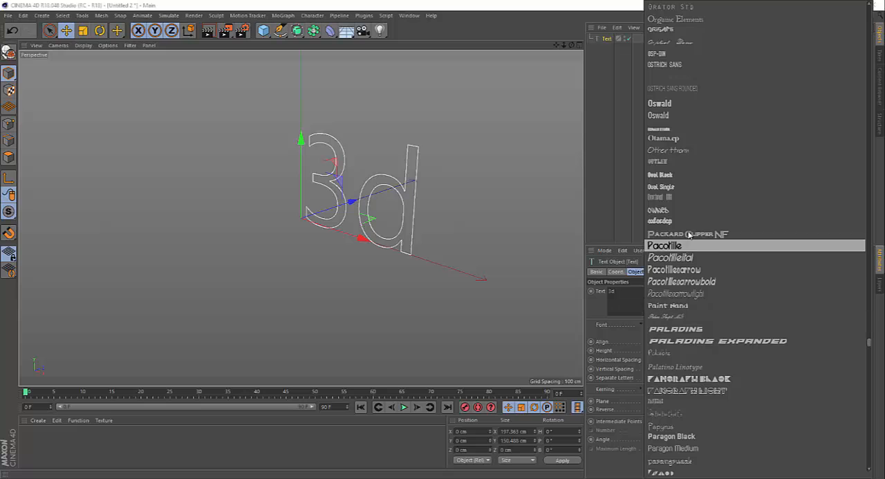
scroll(700, 249, down, 3)
scroll(701, 249, down, 3)
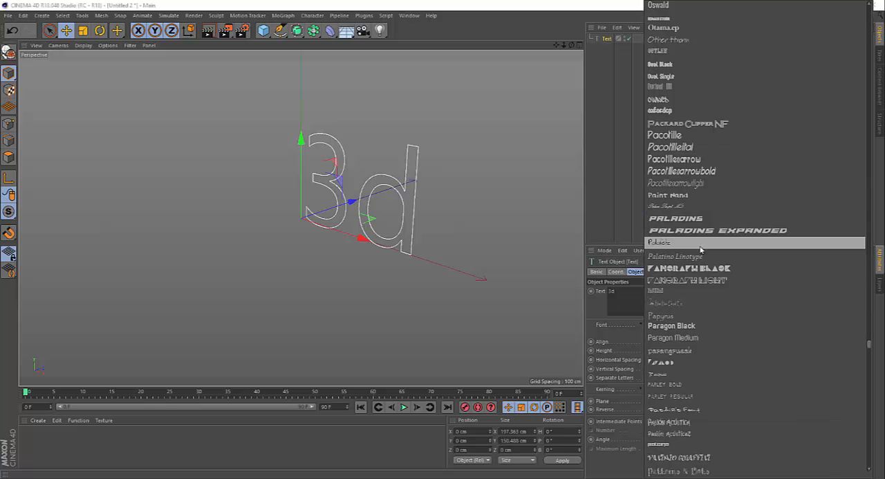
scroll(701, 249, down, 8)
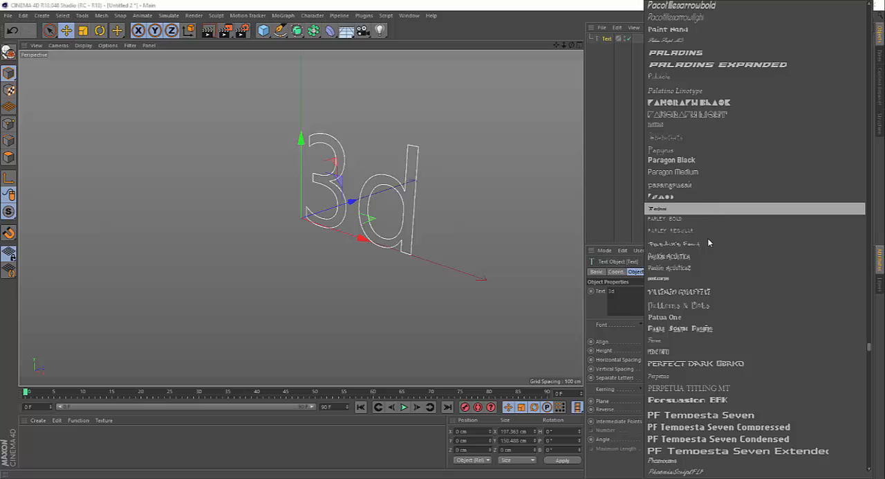
scroll(707, 242, down, 8)
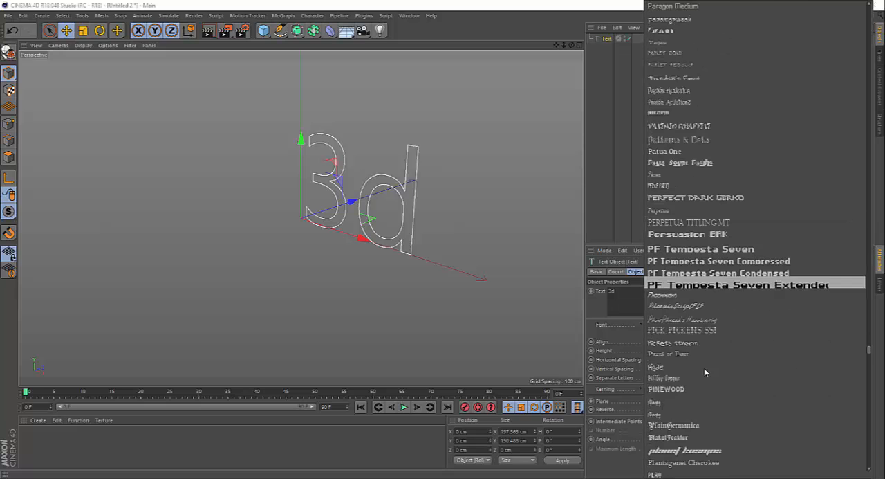
click(676, 451)
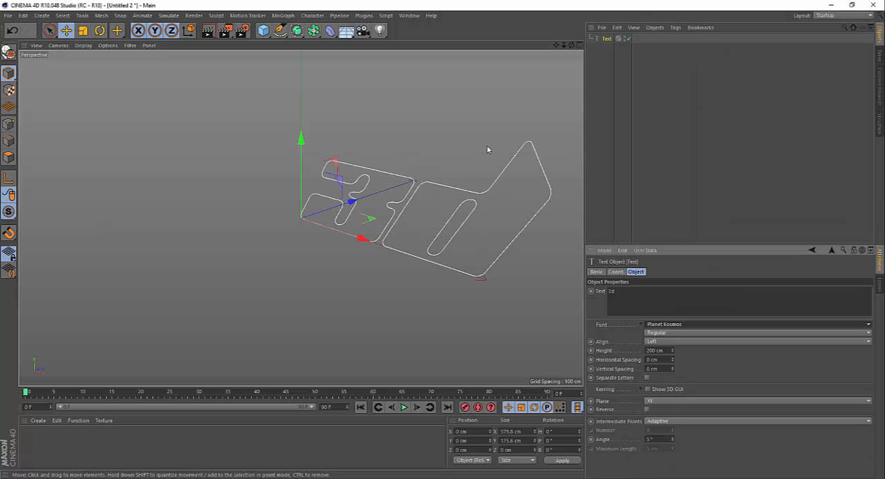
Try moving the 3d text along its Y and X axes and scaling it, undoing each change.
drag(556, 46, 517, 48)
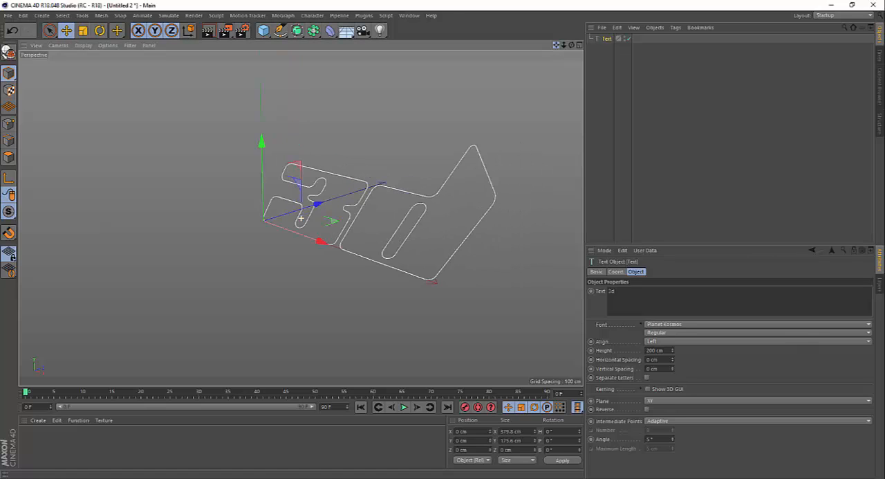
drag(301, 219, 295, 219)
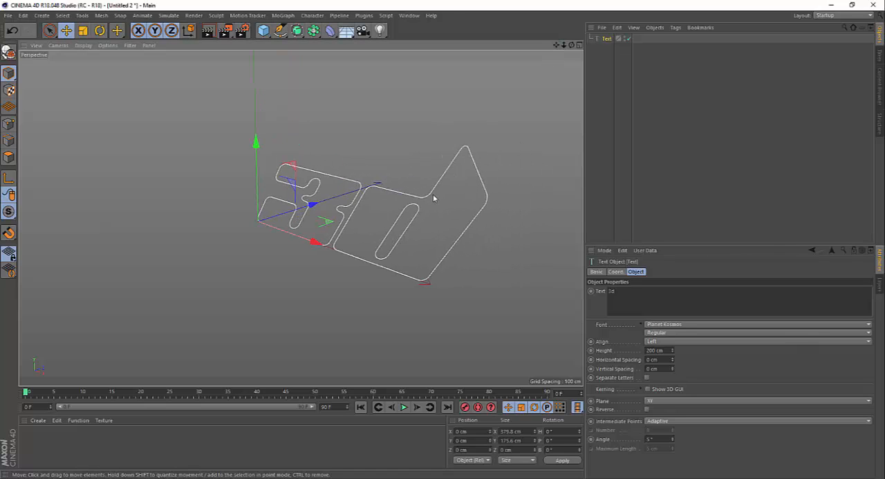
alt+drag(434, 198, 461, 152)
alt+drag(474, 115, 512, 100)
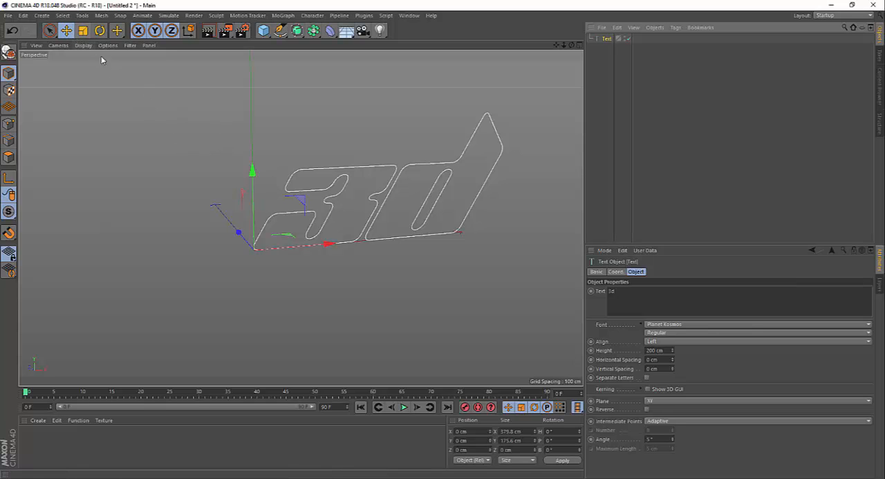
drag(253, 170, 251, 123)
key(ctrl+z)
drag(332, 250, 248, 242)
key(ctrl+z)
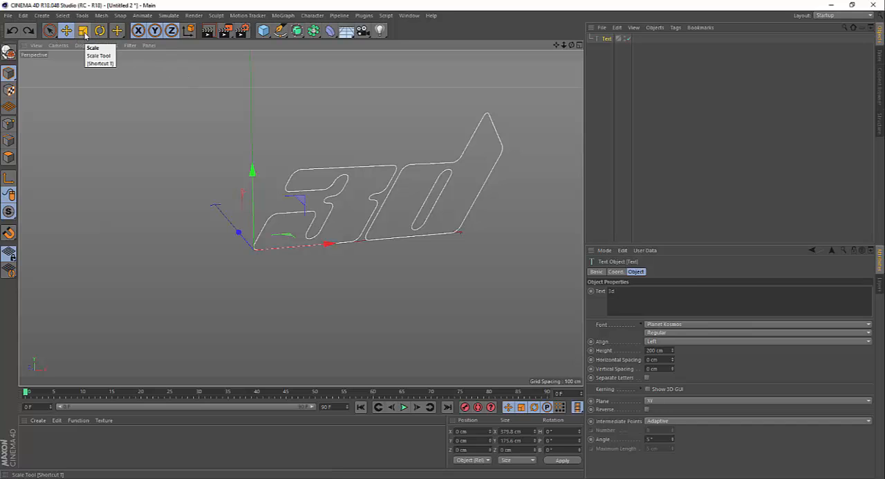
click(83, 33)
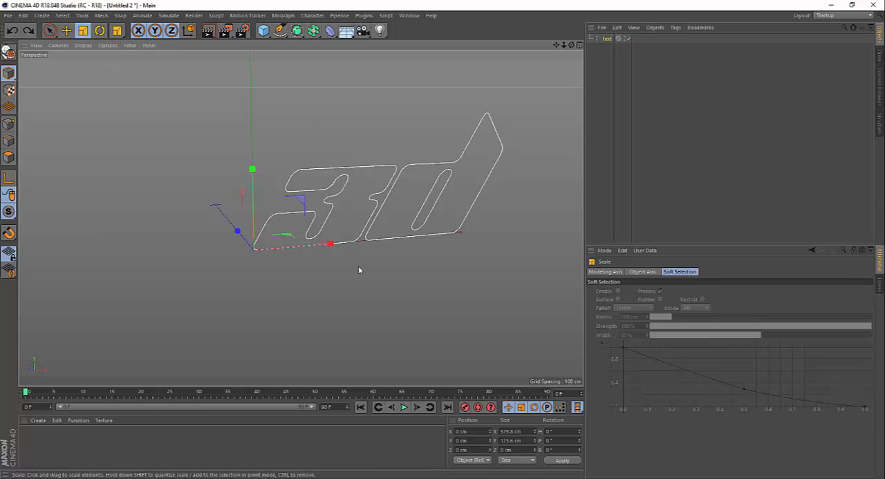
drag(330, 245, 297, 152)
Try rotating the 3d text about each of its axes with the Rotate tool, undoing each rotation.
click(100, 31)
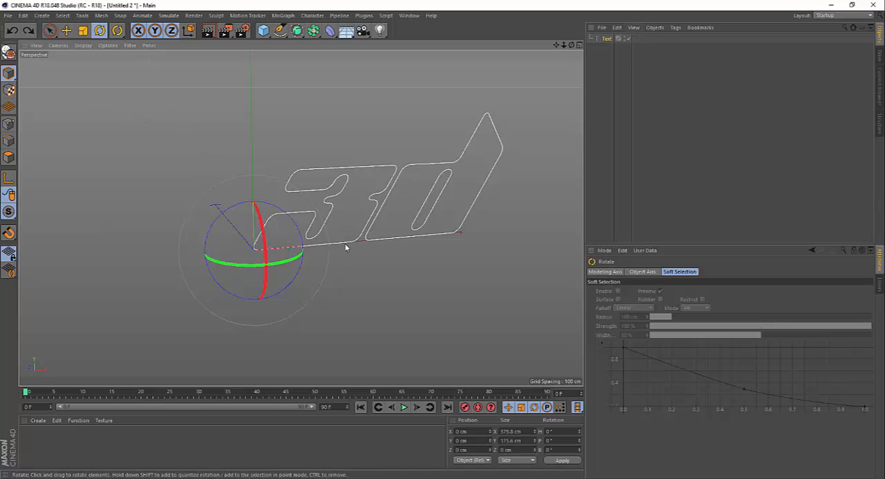
mouse_move(293, 260)
mouse_down()
mouse_move(270, 260)
mouse_move(297, 255)
mouse_up()
key(ctrl+z)
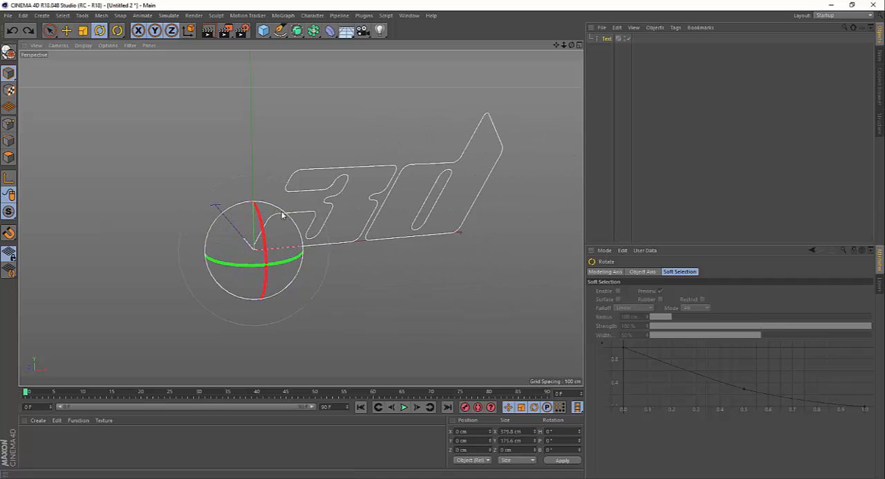
drag(282, 215, 193, 241)
key(ctrl+z)
drag(268, 286, 268, 250)
key(ctrl+z)
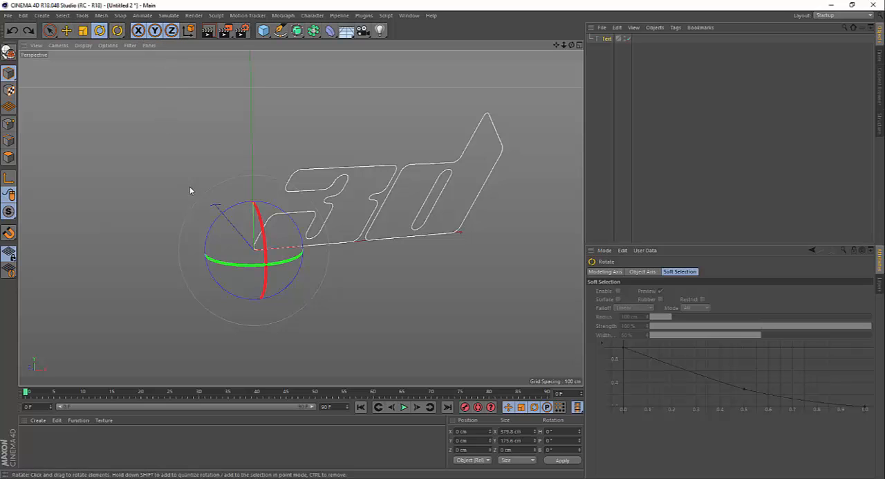
drag(208, 257, 256, 245)
key(ctrl+z)
drag(255, 206, 261, 239)
key(ctrl+z)
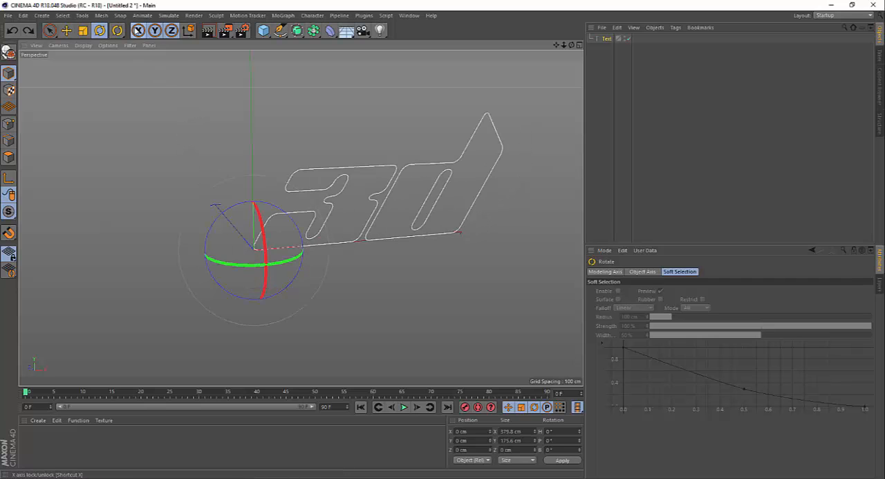
drag(242, 265, 259, 219)
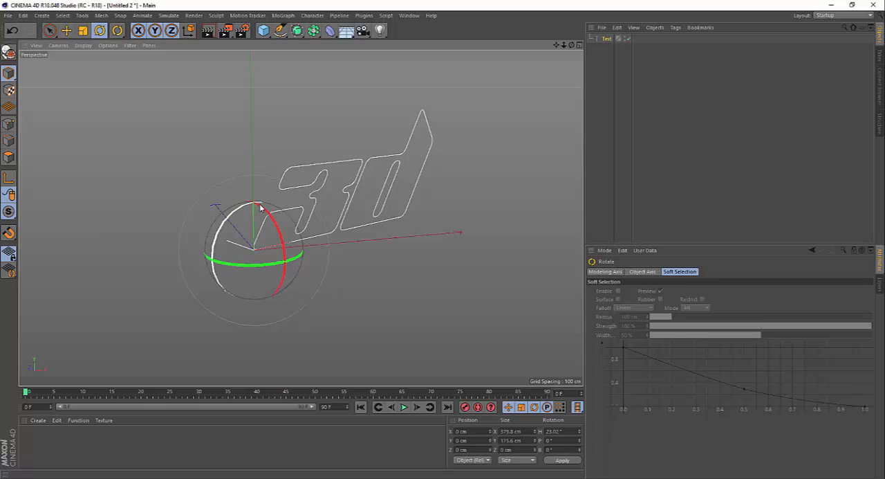
key(ctrl+z)
key(ctrl+z)
key(ctrl+z)
key(ctrl+z)
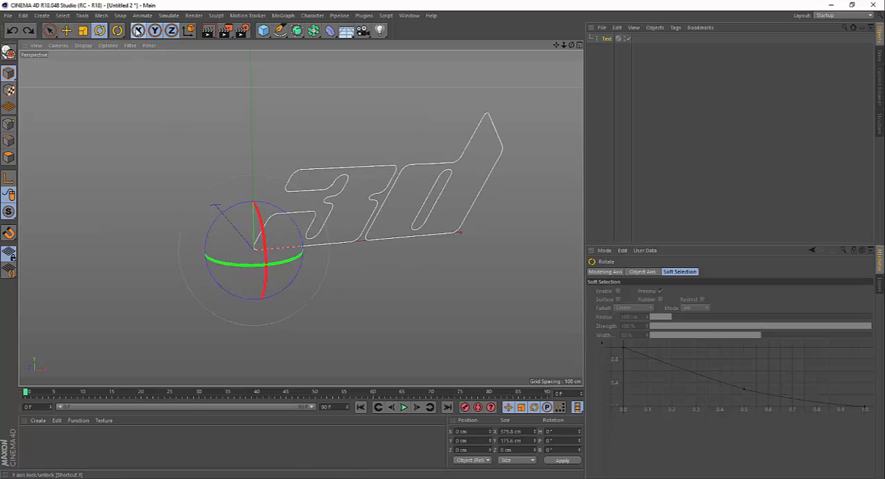
Lock the X, Y and Z axes, test a rotation of the text on one ring, and undo the rotation.
click(138, 31)
click(156, 31)
click(171, 30)
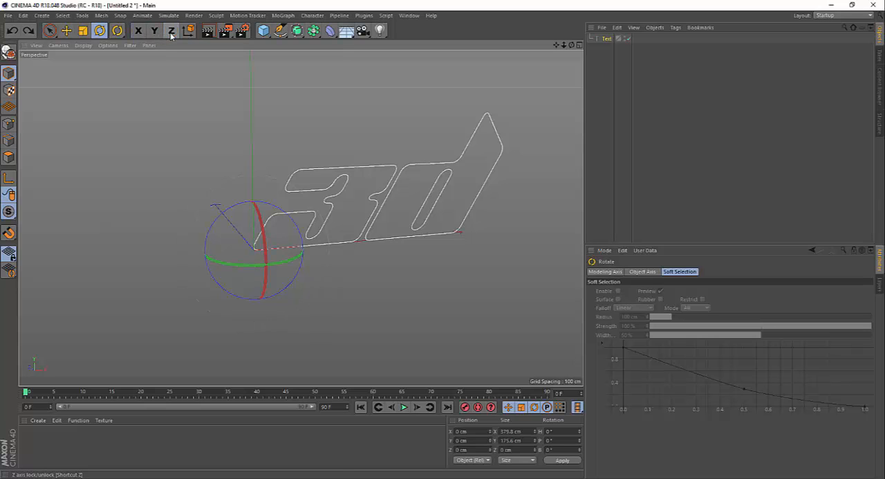
mouse_move(264, 248)
mouse_down()
mouse_move(258, 211)
mouse_move(265, 237)
mouse_up()
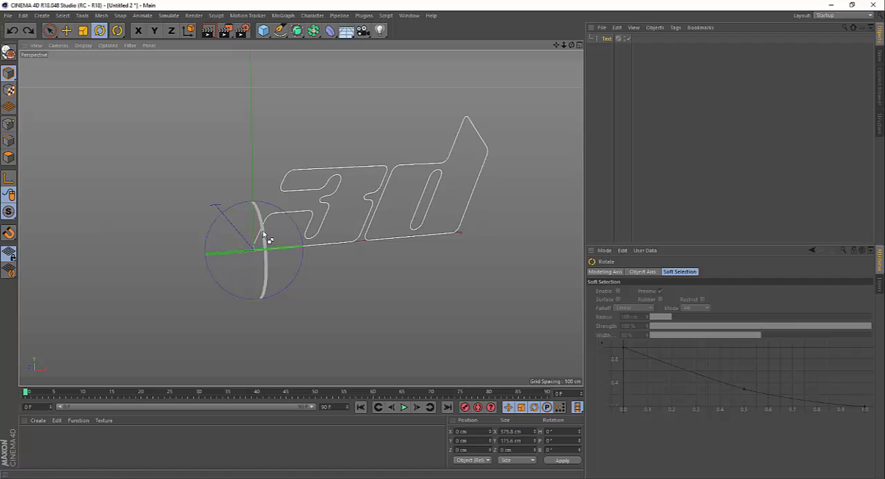
key(ctrl+z)
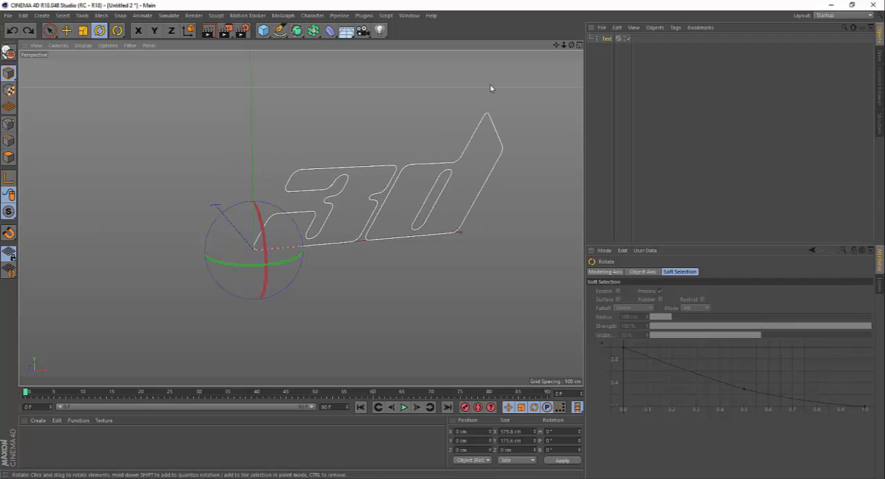
Deselect the text and examine its outline from different positions, distances and angles in the perspective view.
click(347, 122)
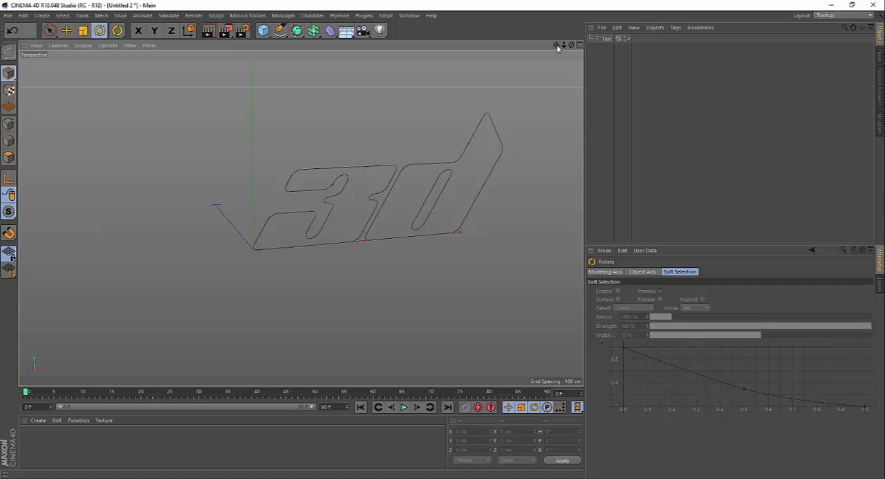
drag(557, 47, 301, 218)
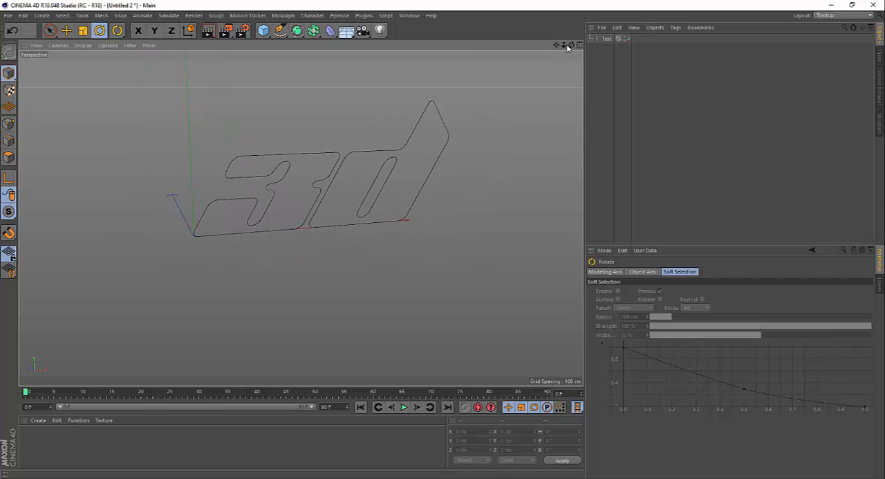
drag(563, 45, 301, 218)
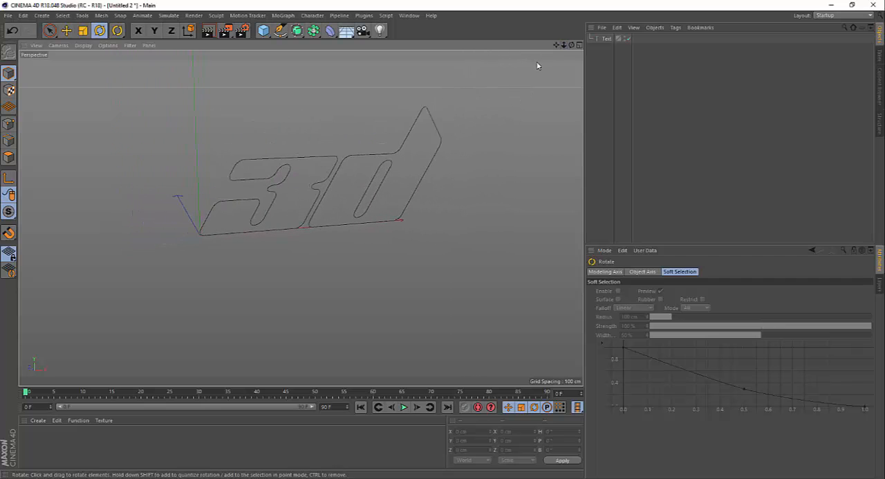
drag(577, 45, 301, 217)
drag(556, 46, 537, 64)
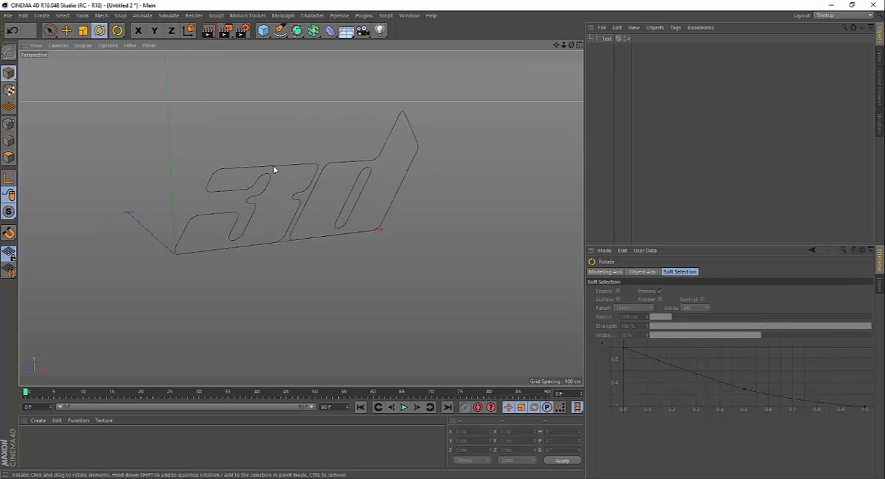
scroll(284, 159, up, 1)
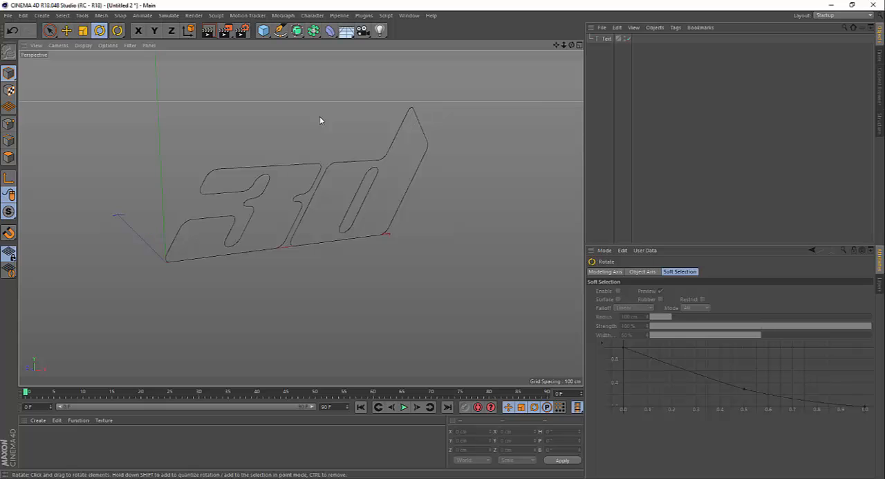
alt+middle_drag(320, 117, 264, 123)
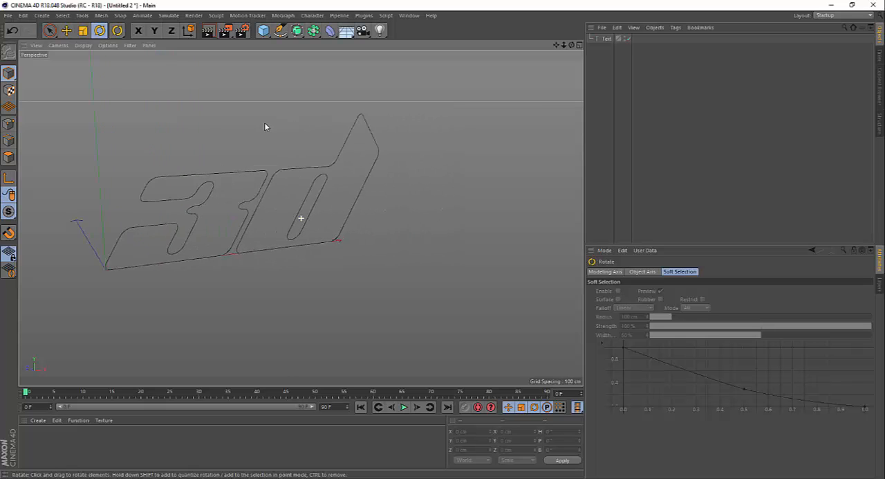
alt+drag(264, 127, 307, 123)
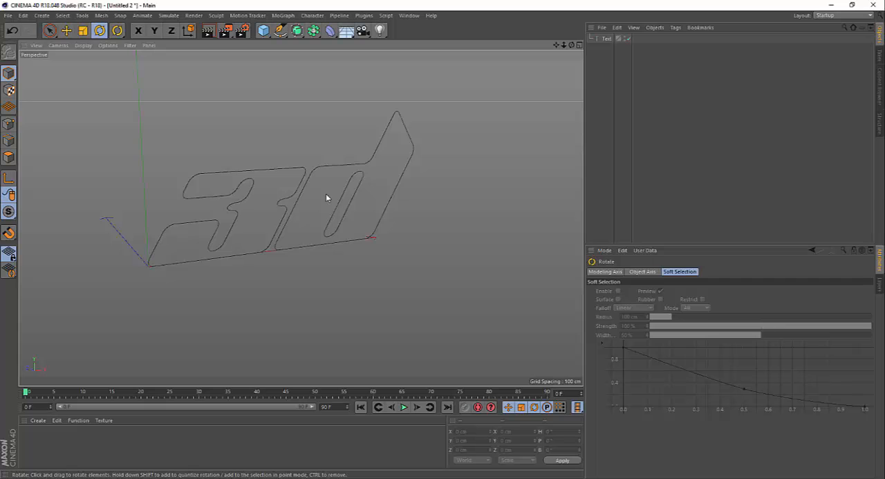
alt+drag(327, 198, 346, 207)
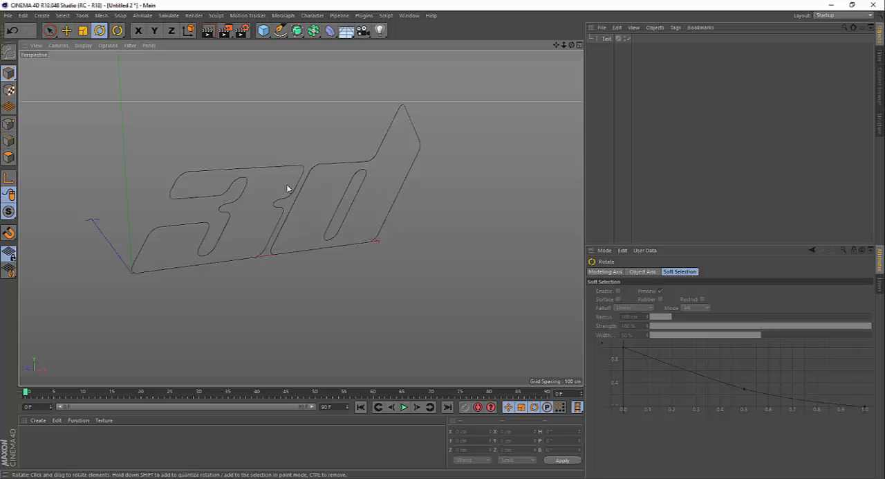
Practise panning, zooming and orbiting around the unselected 3d text outline in the perspective view.
alt+drag(286, 186, 205, 197)
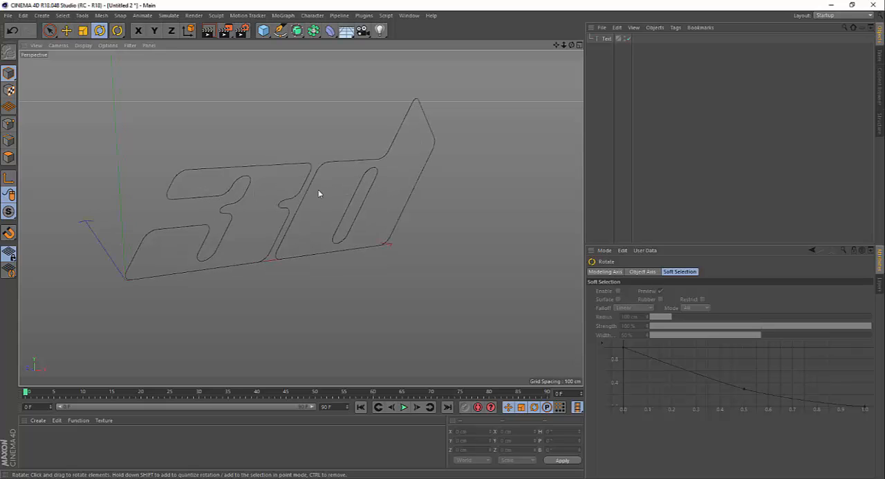
alt+drag(281, 200, 239, 185)
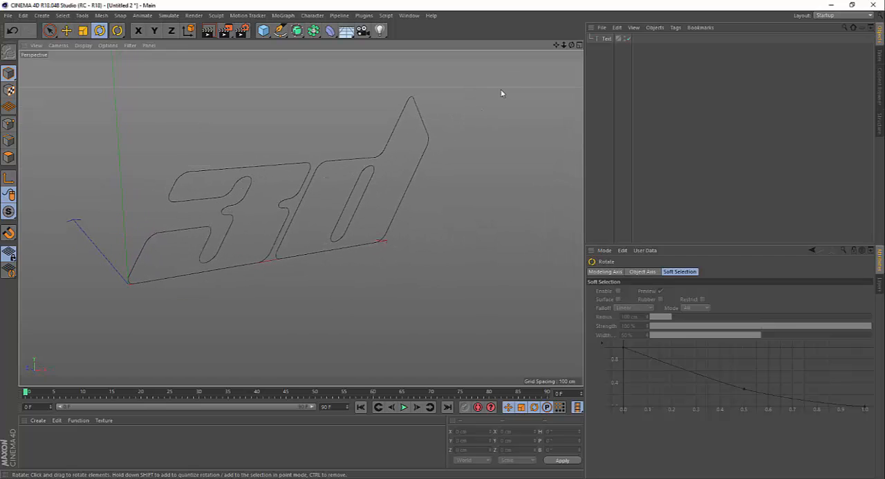
scroll(497, 92, down, 1)
alt+drag(231, 198, 311, 184)
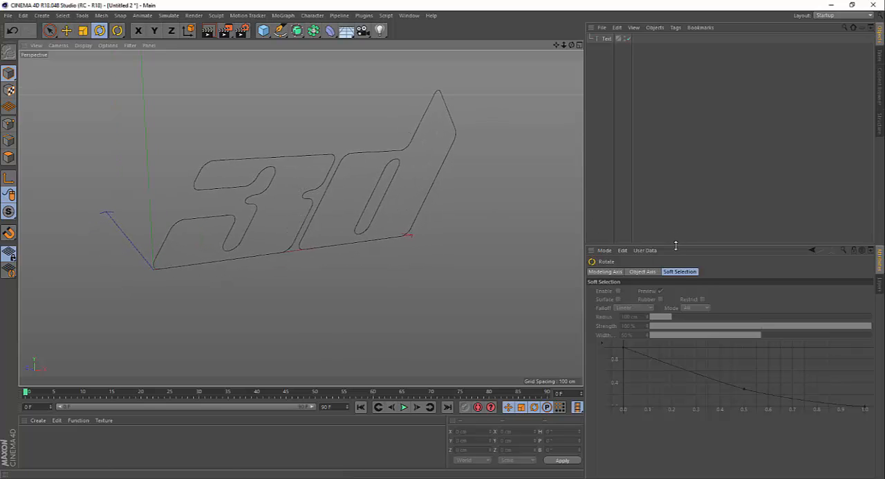
scroll(303, 181, up, 2)
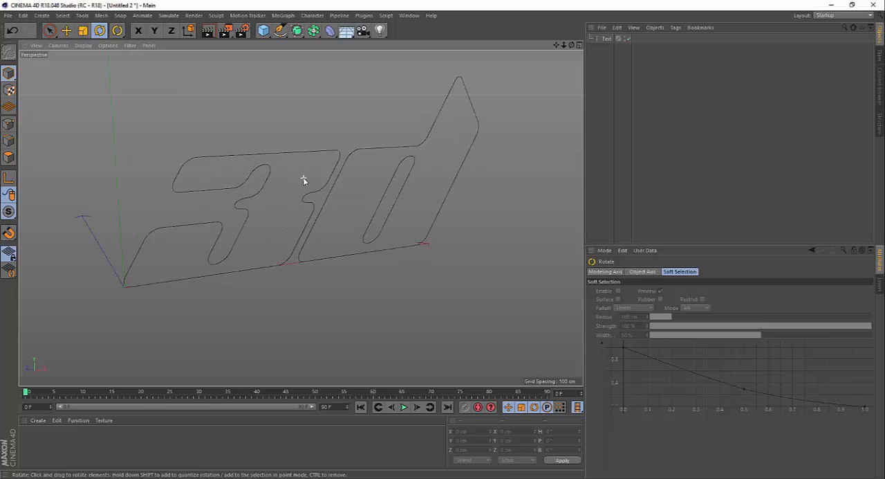
mouse_move(315, 190)
alt+mouse_down()
mouse_move(304, 179)
mouse_move(316, 174)
alt+mouse_up()
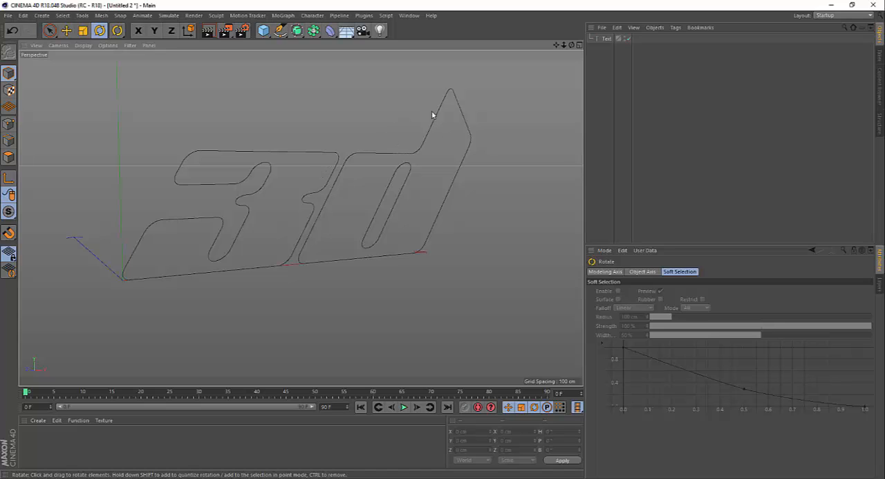
drag(557, 45, 571, 49)
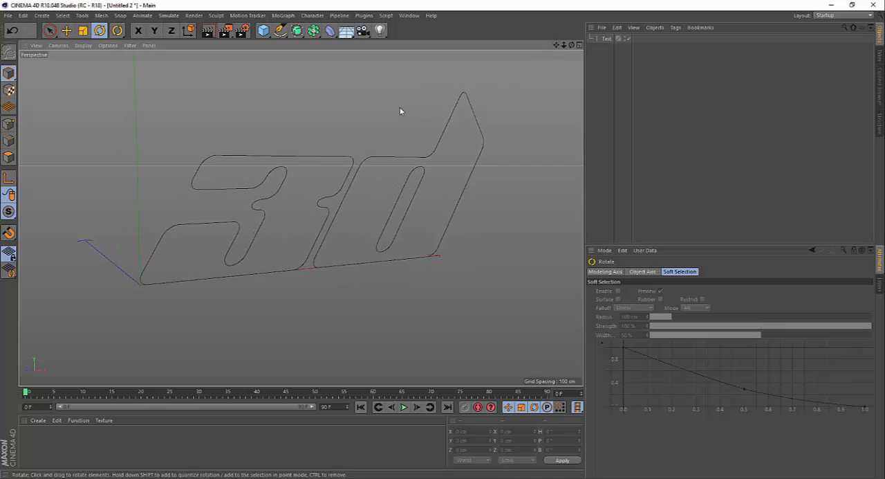
Check the text spline's properties, deselect it, and test-render the flat outline in the Picture Viewer.
click(606, 39)
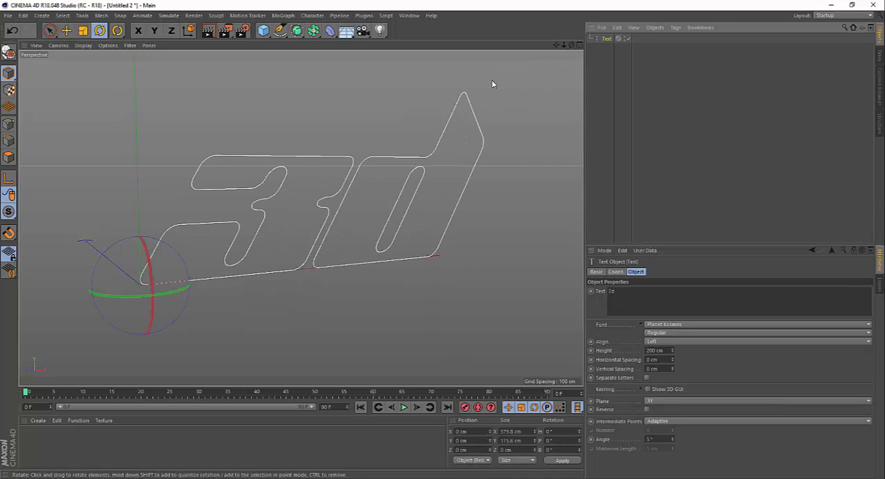
click(333, 96)
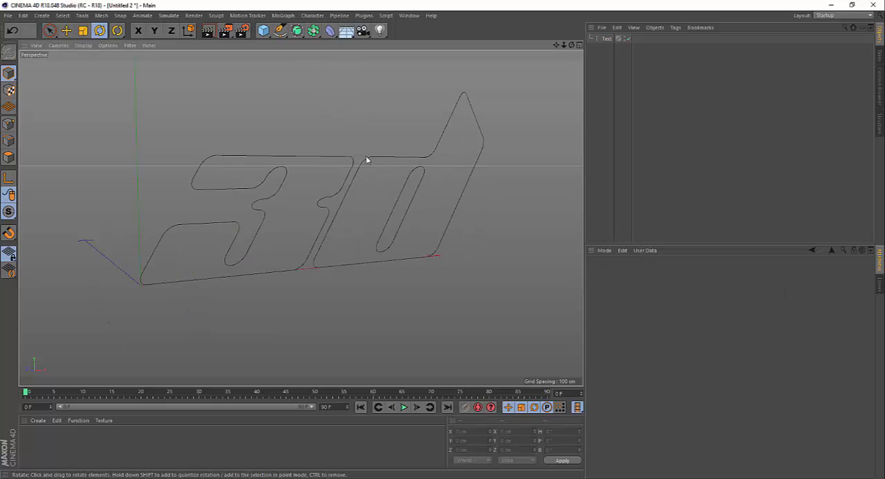
click(224, 31)
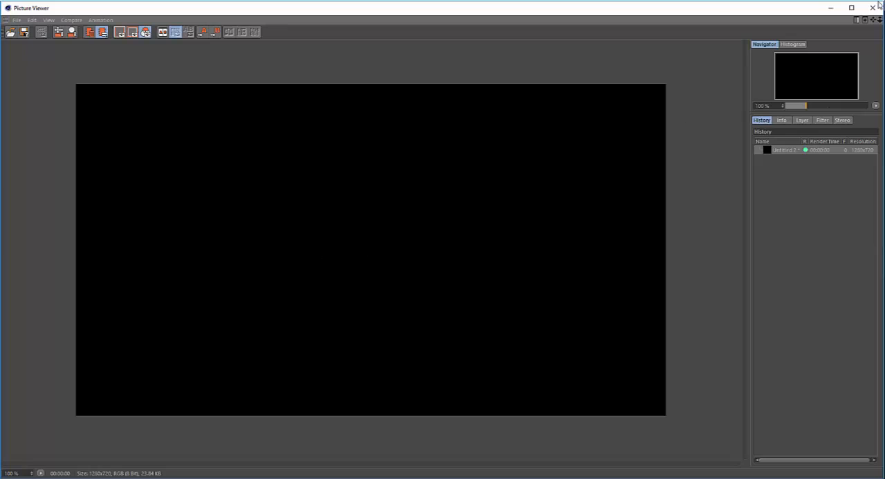
click(873, 8)
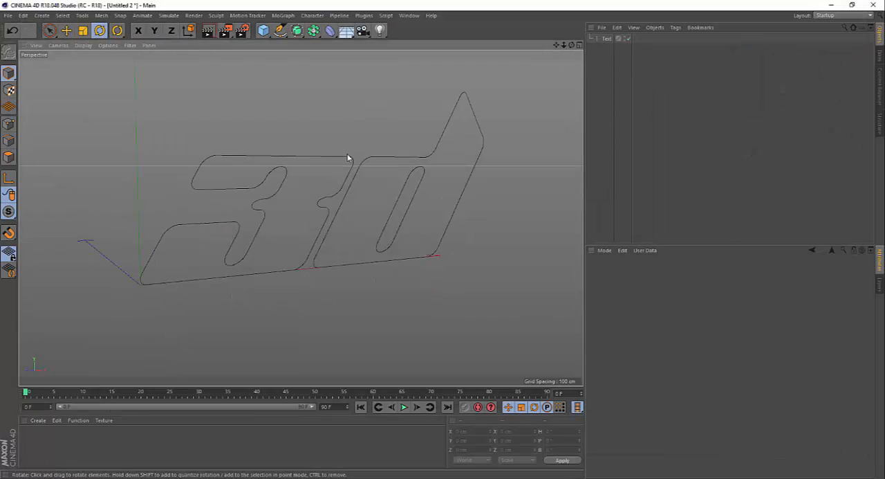
Add an Extrude object and make the Text spline its child to turn the outline into solid 3D text.
click(299, 36)
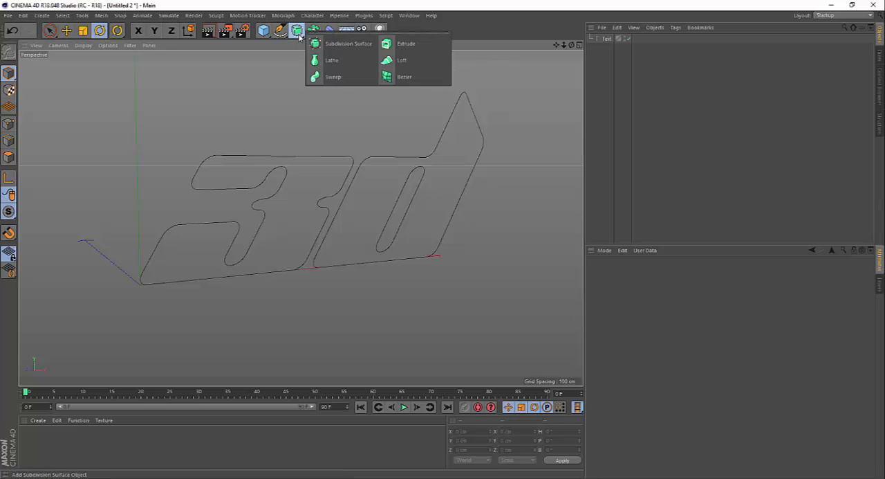
click(406, 44)
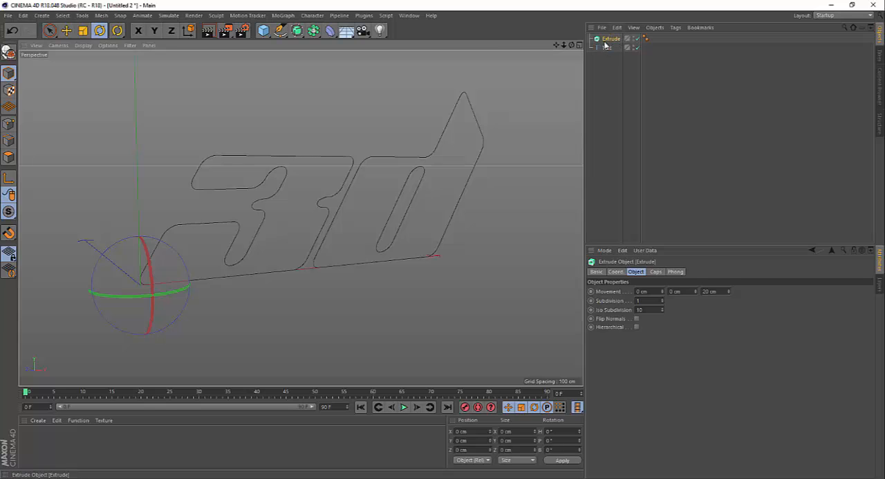
click(600, 72)
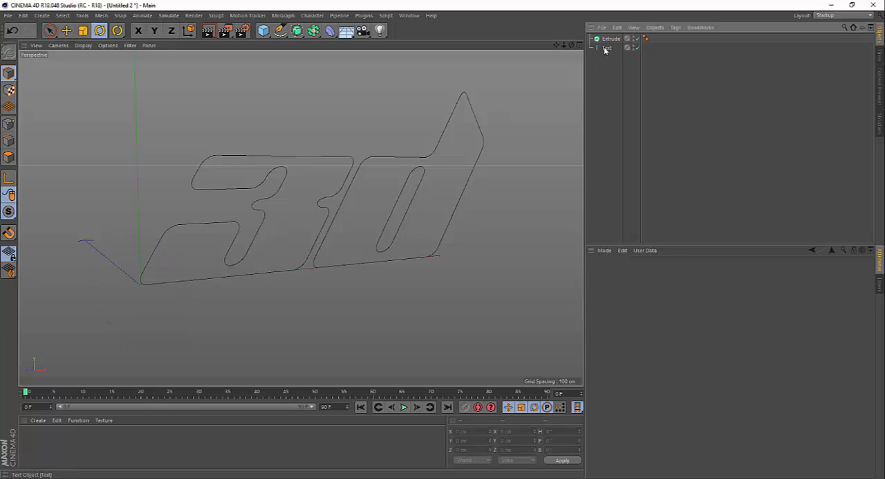
click(605, 47)
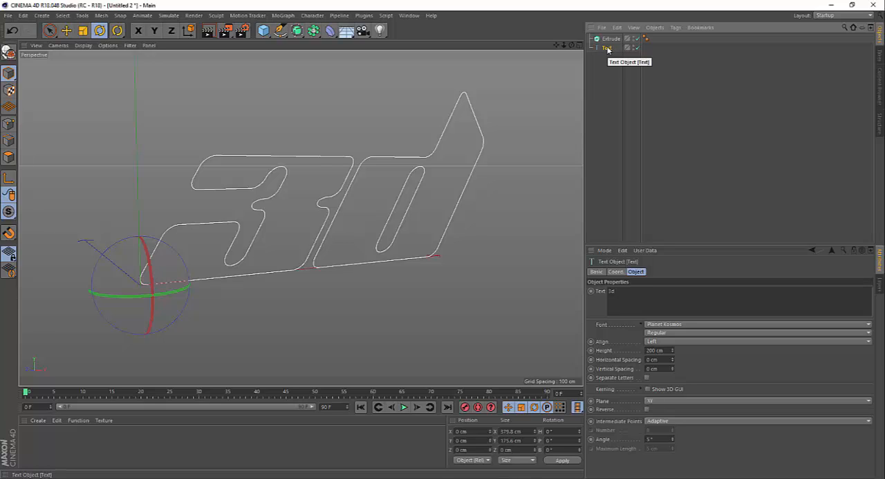
drag(608, 47, 611, 42)
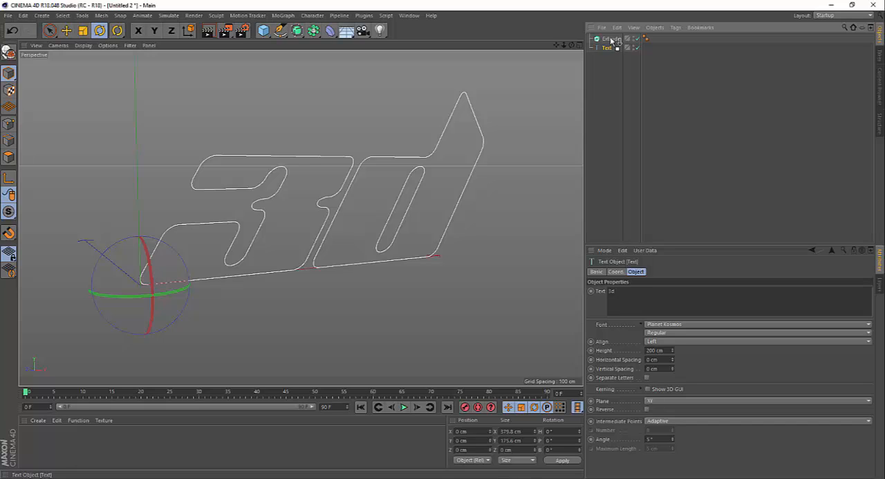
drag(612, 40, 611, 41)
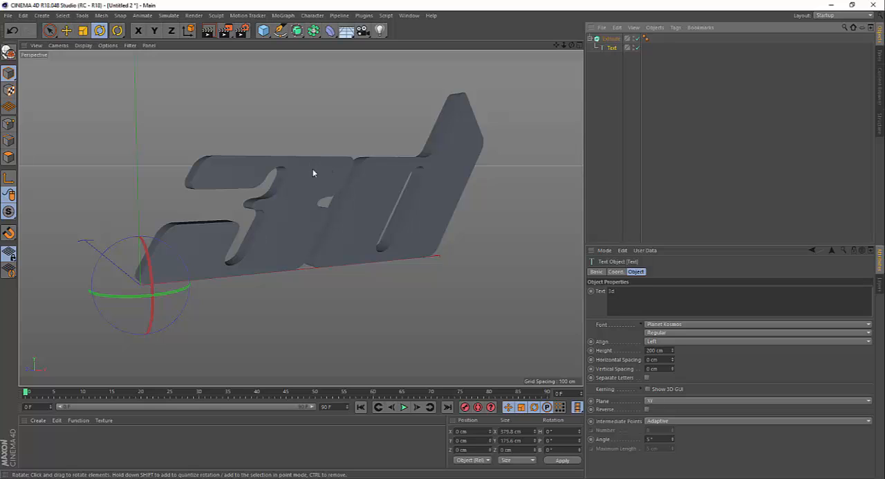
Activate the Move tool, test-render the extruded text, and widen the perspective viewport.
alt+drag(312, 186, 291, 165)
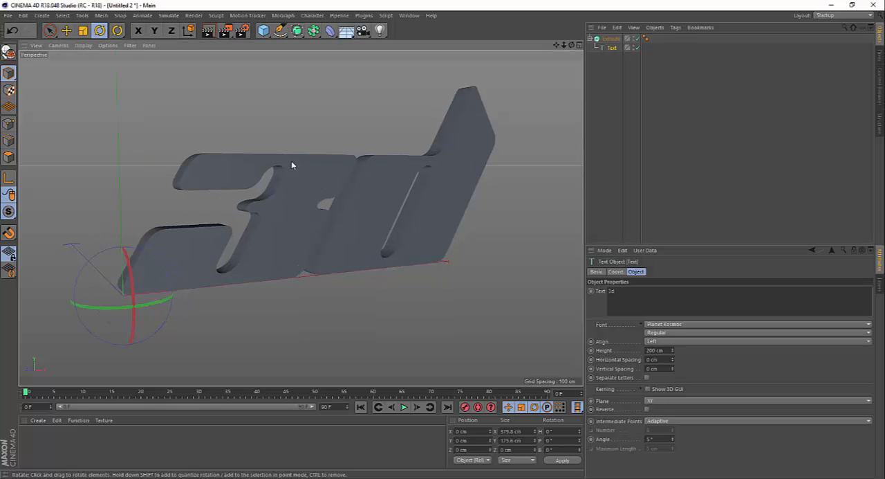
click(66, 29)
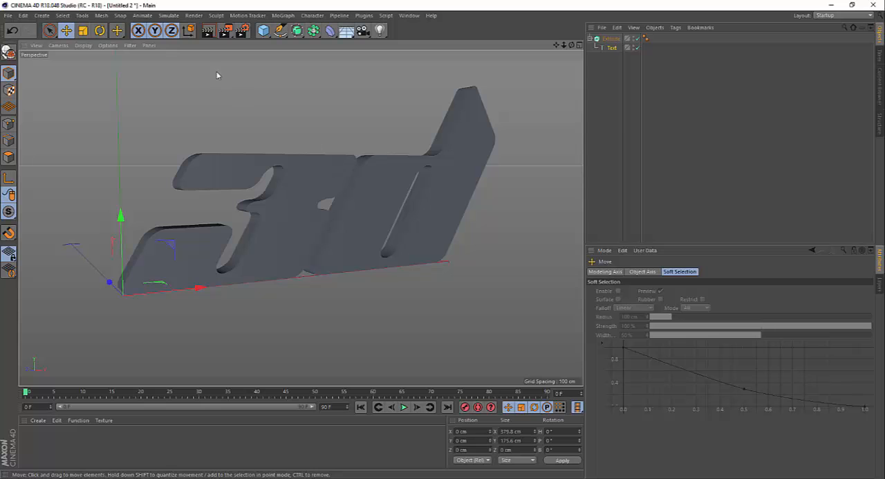
click(225, 30)
scroll(282, 185, up, 1)
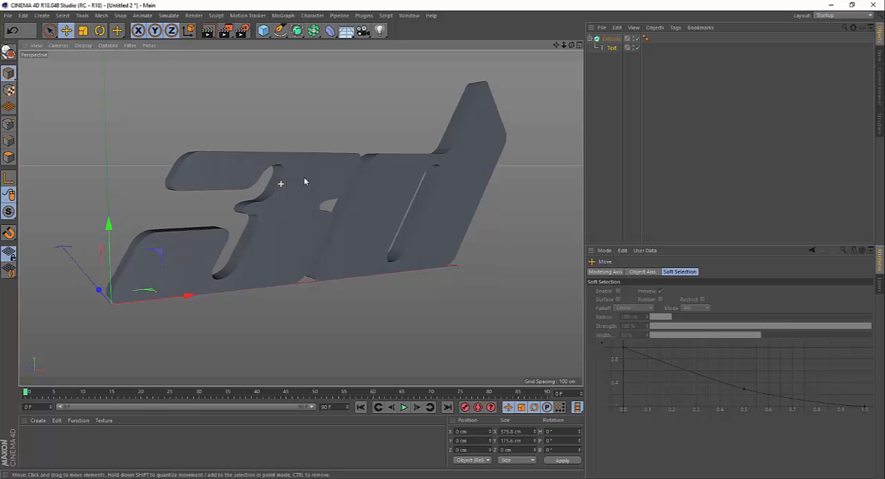
drag(584, 183, 632, 183)
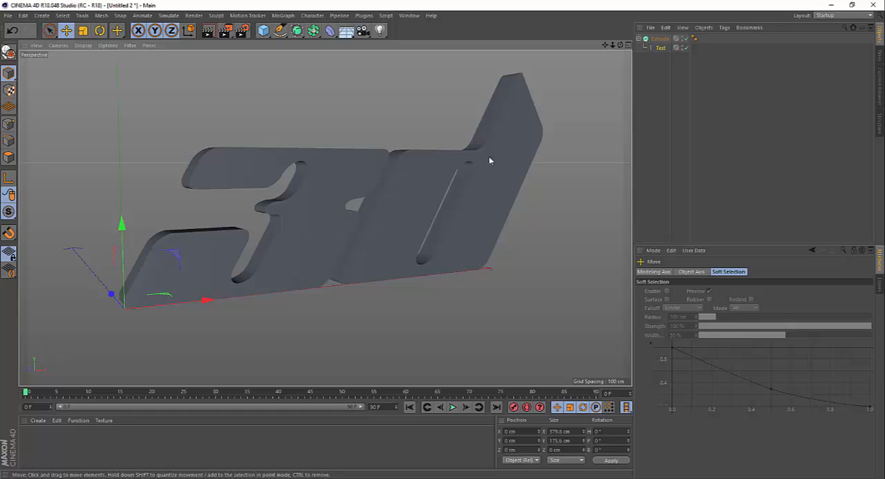
Set the Extrude object's Z movement to 70 cm to deepen the 3D text.
click(658, 40)
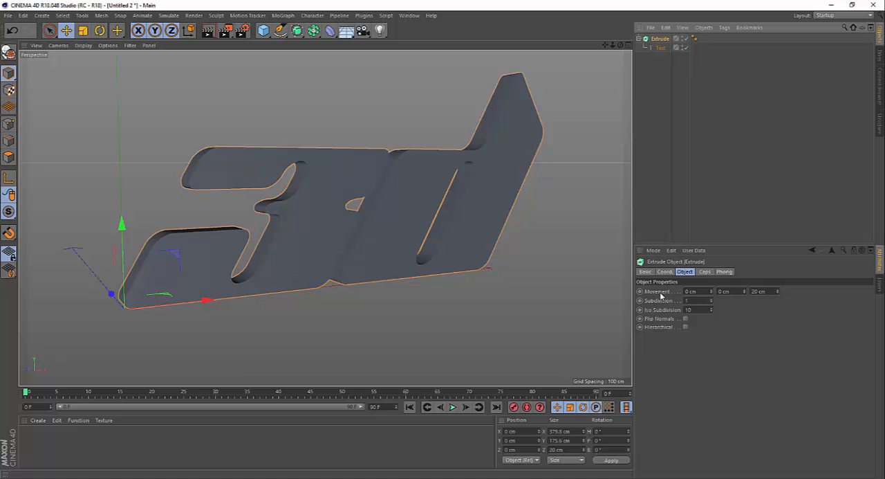
alt+drag(383, 188, 406, 205)
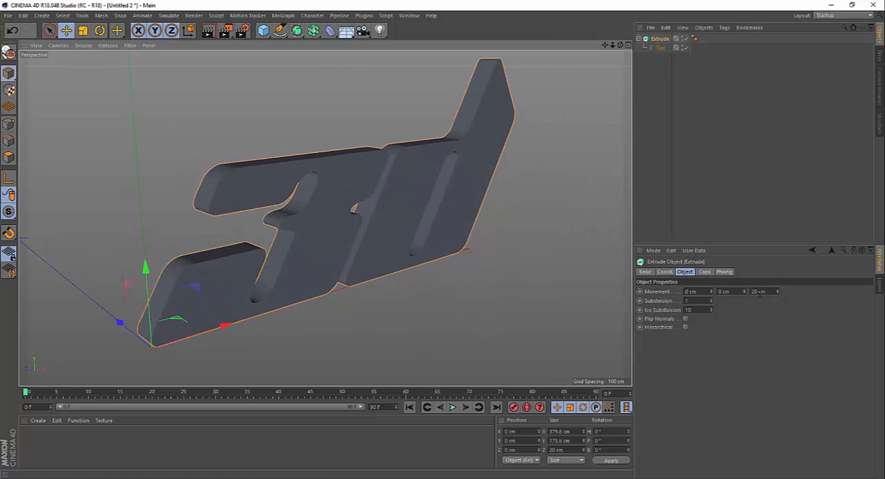
drag(780, 296, 780, 255)
key(ctrl+z)
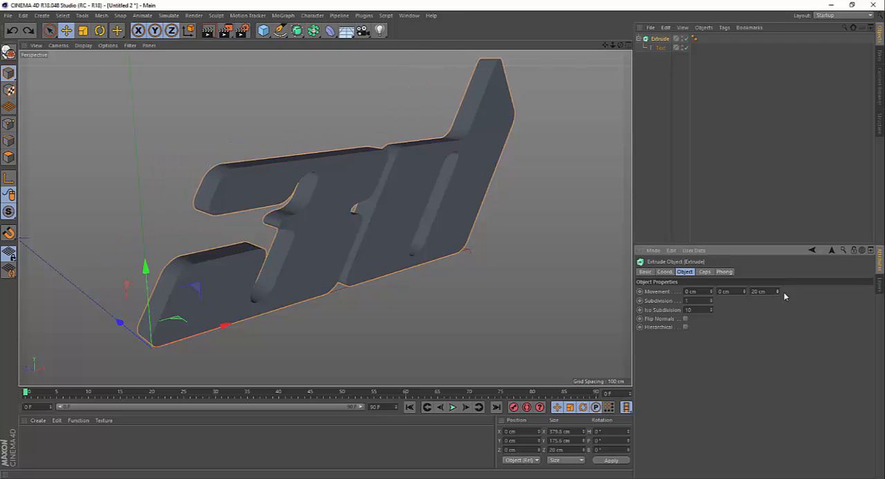
drag(779, 295, 751, 291)
text(70)
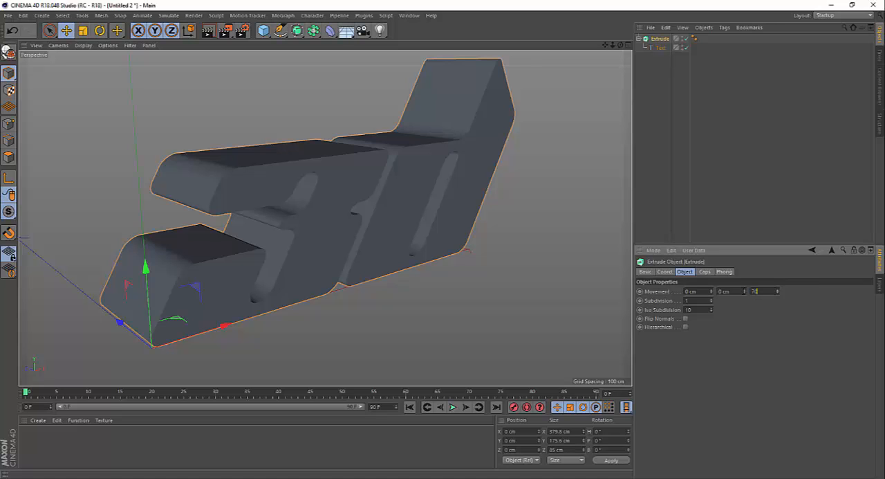
key(Return)
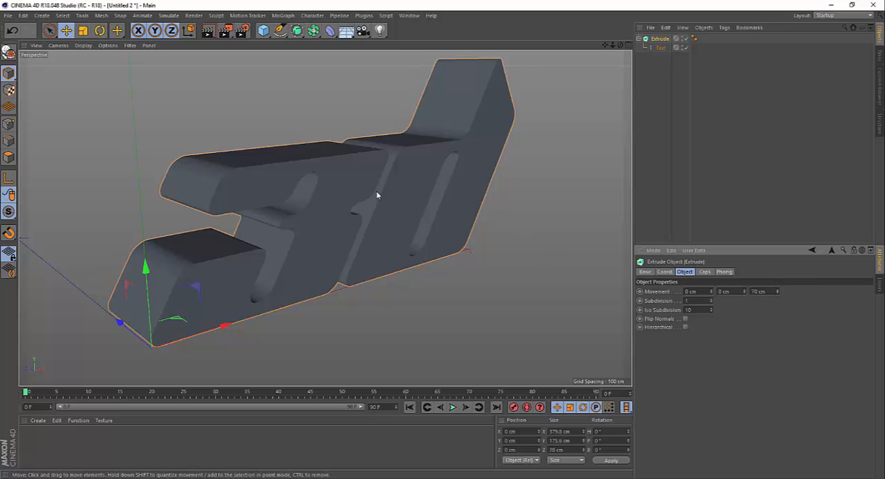
Try None as the Extrude object's start cap, examine the open text, and restore the start to Cap.
alt+drag(377, 195, 382, 184)
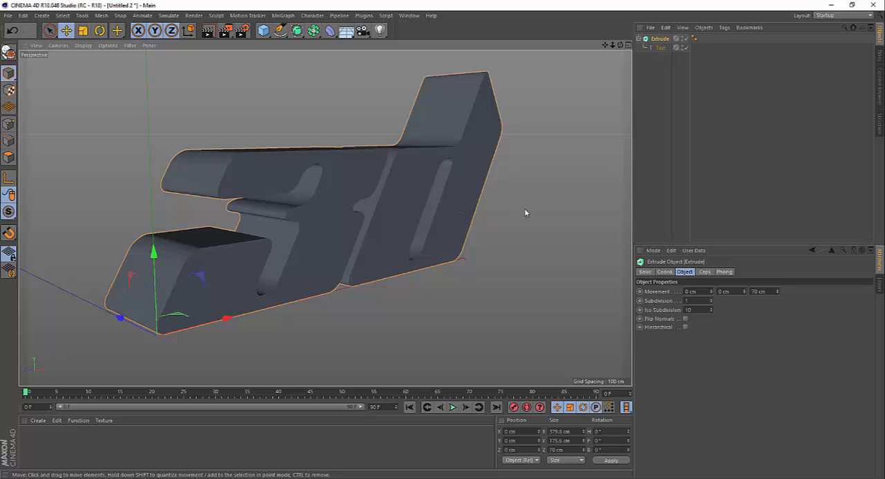
click(706, 272)
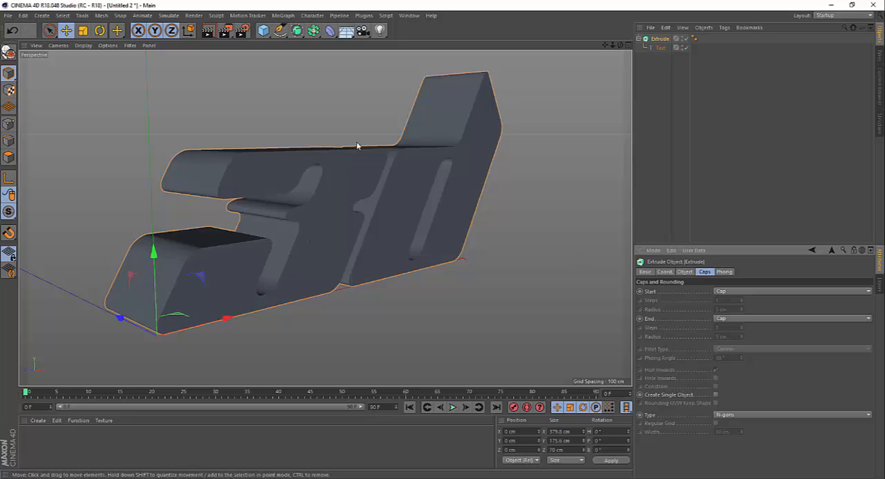
click(737, 291)
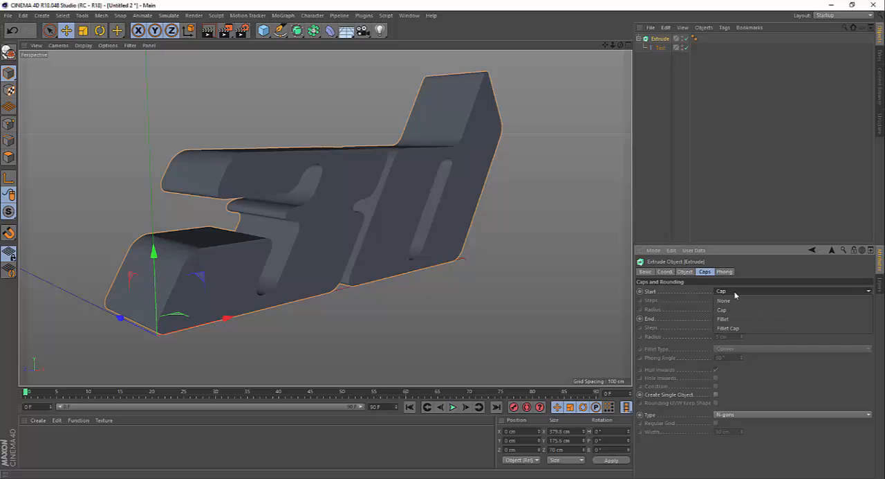
click(724, 300)
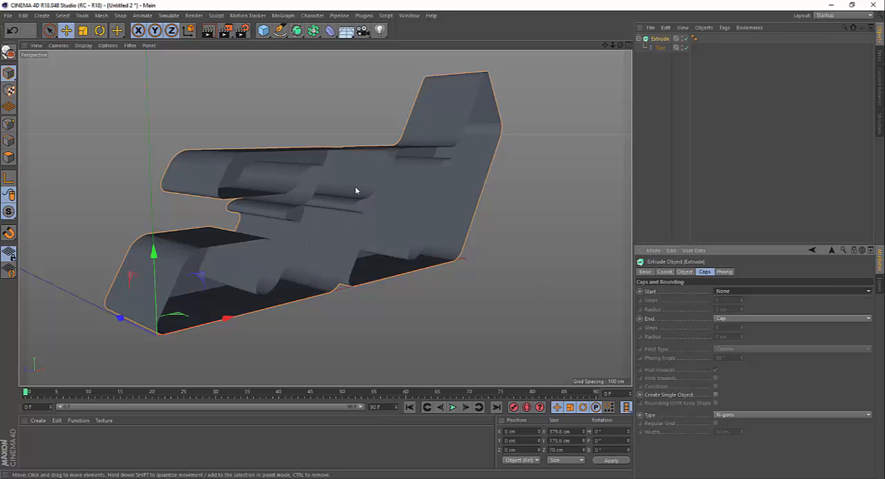
mouse_move(356, 187)
alt+mouse_down()
mouse_move(340, 146)
mouse_move(300, 131)
mouse_move(276, 137)
mouse_move(276, 162)
mouse_move(351, 181)
mouse_move(360, 166)
mouse_move(332, 150)
mouse_move(325, 166)
mouse_move(305, 165)
mouse_move(365, 168)
mouse_move(366, 184)
mouse_move(351, 186)
mouse_move(346, 176)
alt+mouse_up()
click(733, 291)
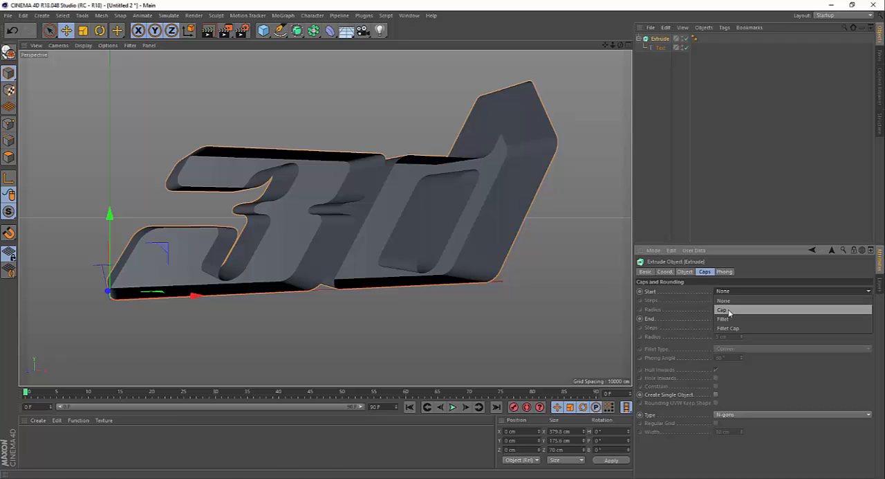
click(723, 310)
Try Fillet as the Extrude object's start cap and examine the text's front edges from different angles.
click(743, 291)
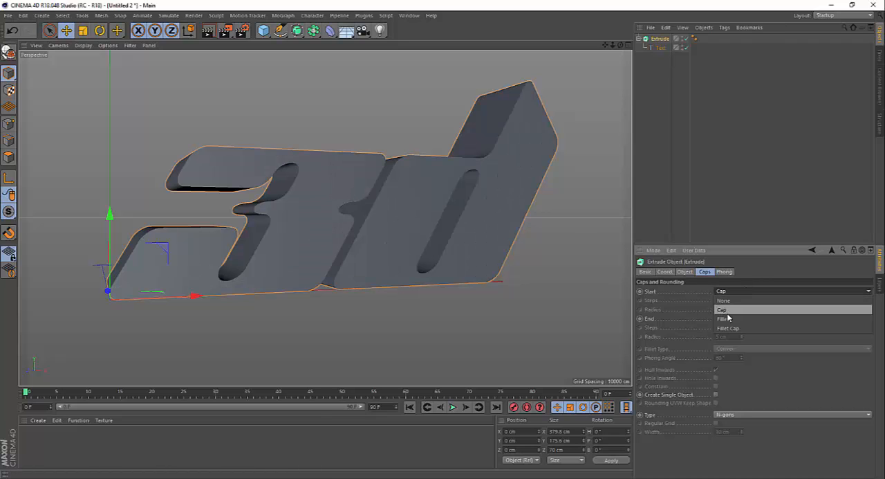
click(727, 319)
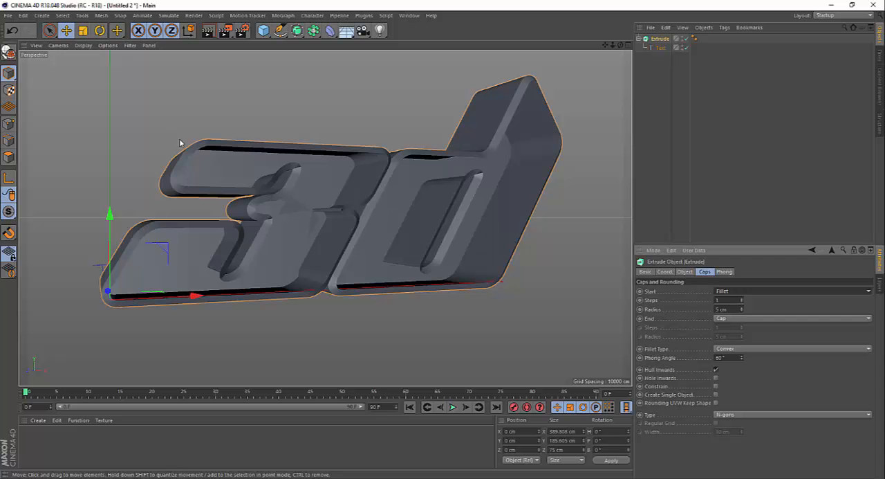
alt+right_drag(182, 145, 229, 133)
alt+drag(221, 136, 204, 137)
alt+right_drag(202, 137, 223, 158)
alt+drag(310, 190, 326, 139)
scroll(268, 142, down, 8)
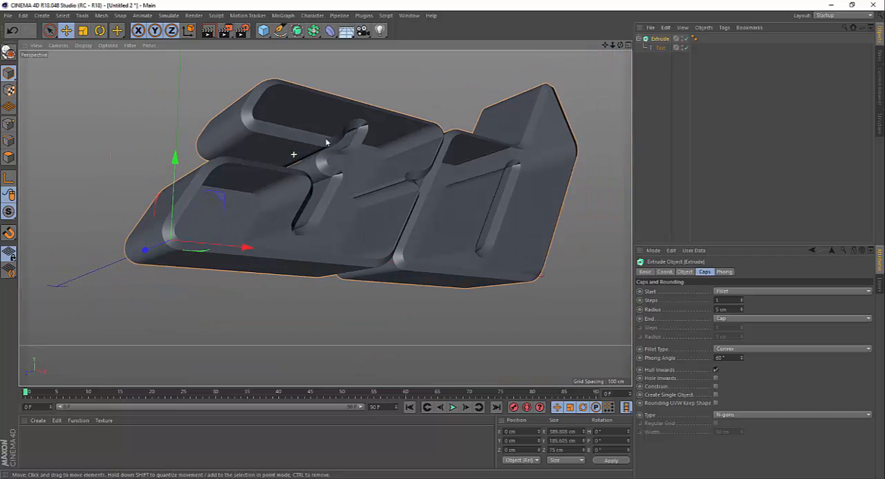
Set the Extrude object's start to Fillet Cap and inspect the bevelled front of the text up close.
click(734, 292)
click(728, 322)
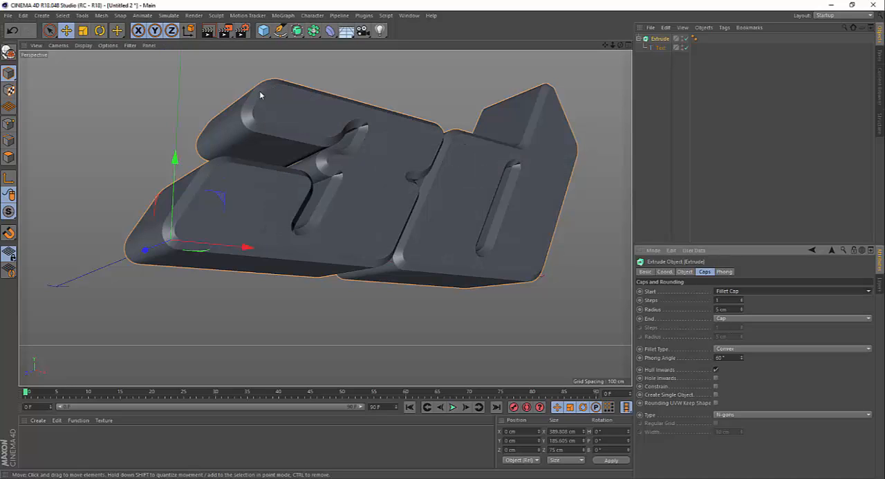
scroll(261, 95, up, 4)
scroll(305, 128, down, 1)
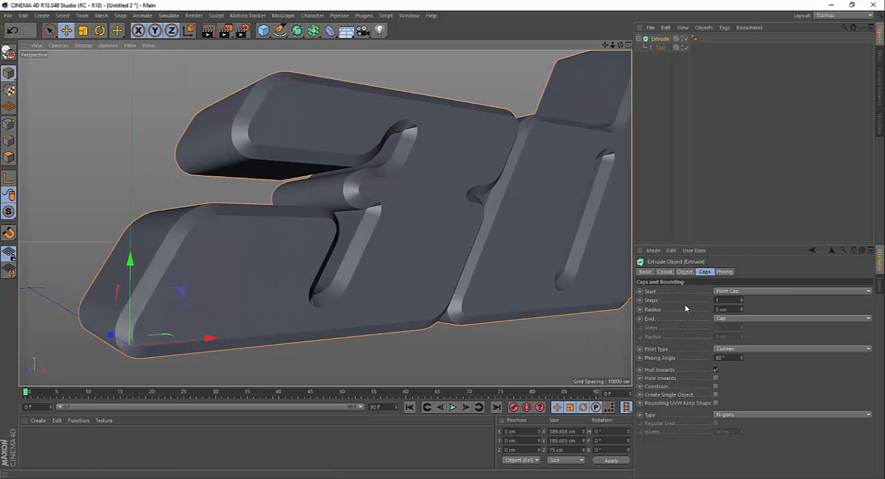
Inspect the Fillet Cap bevel from several angles and increase the Extrude object's start fillet radius to 9 cm.
click(728, 291)
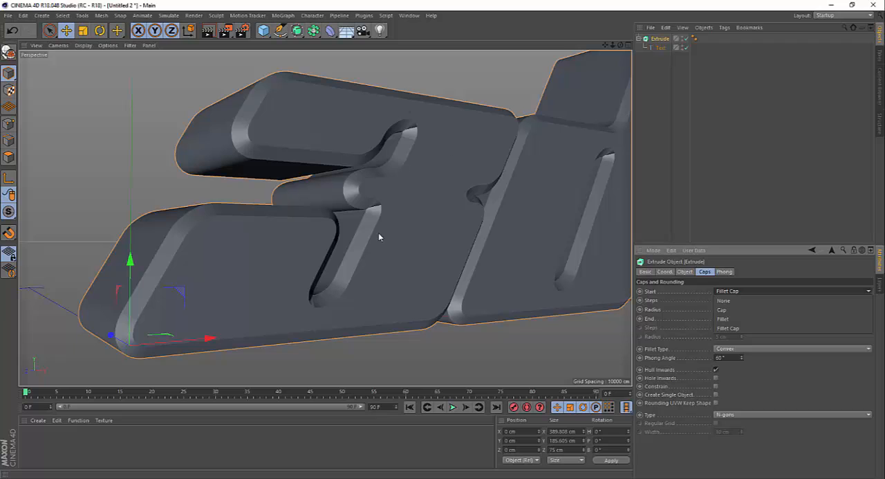
click(356, 79)
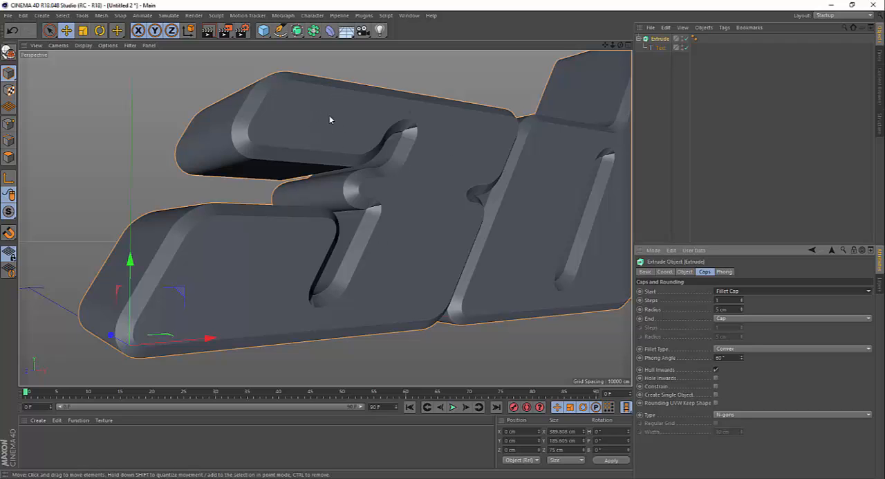
alt+drag(342, 112, 579, 251)
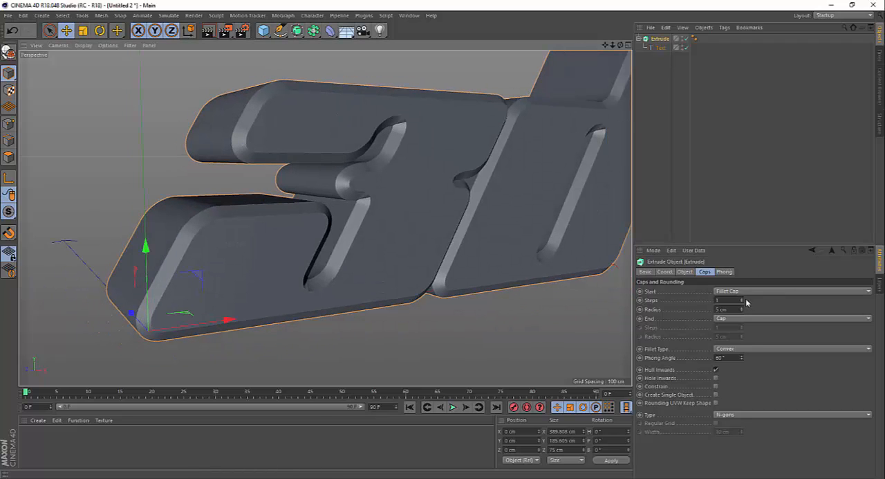
alt+drag(304, 180, 484, 183)
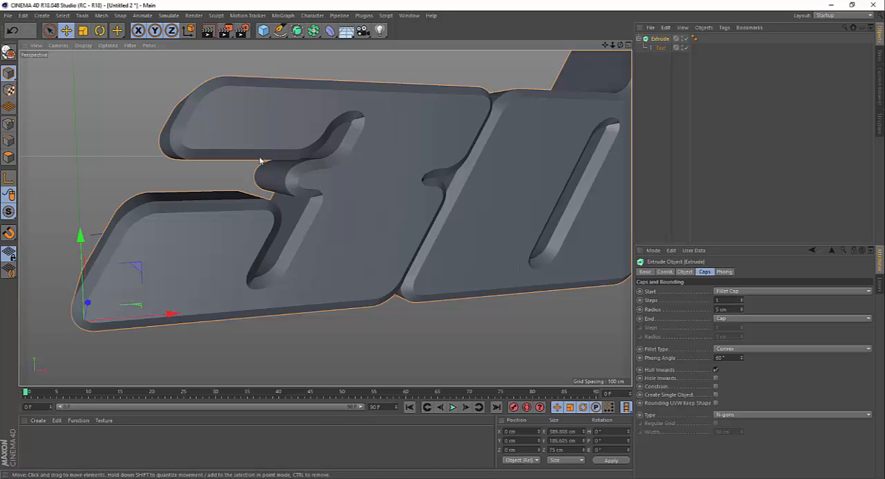
alt+drag(180, 100, 232, 125)
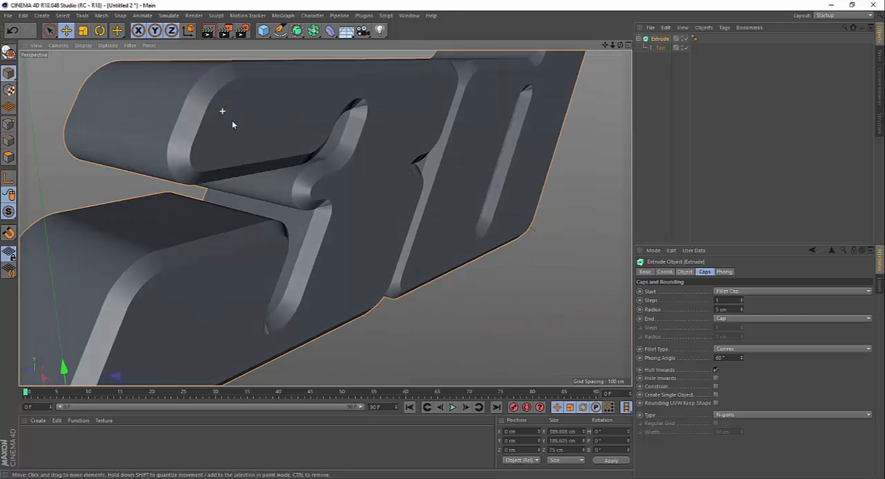
scroll(188, 97, up, 2)
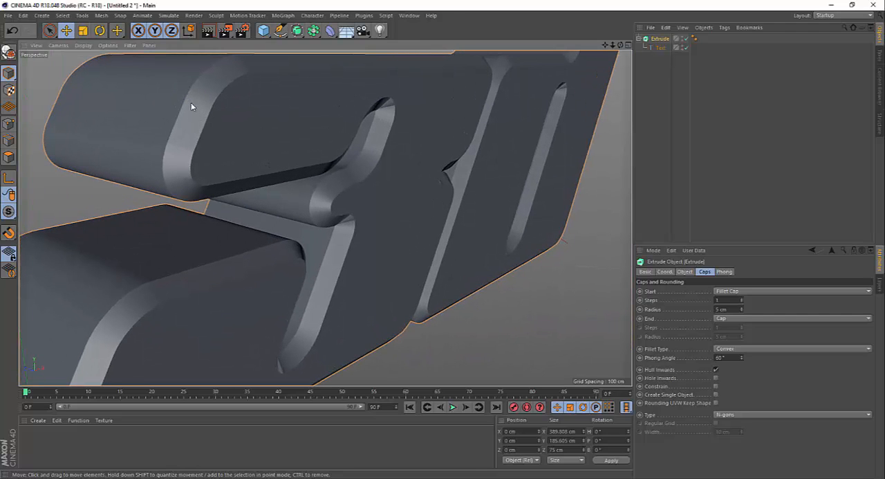
click(739, 308)
click(739, 308)
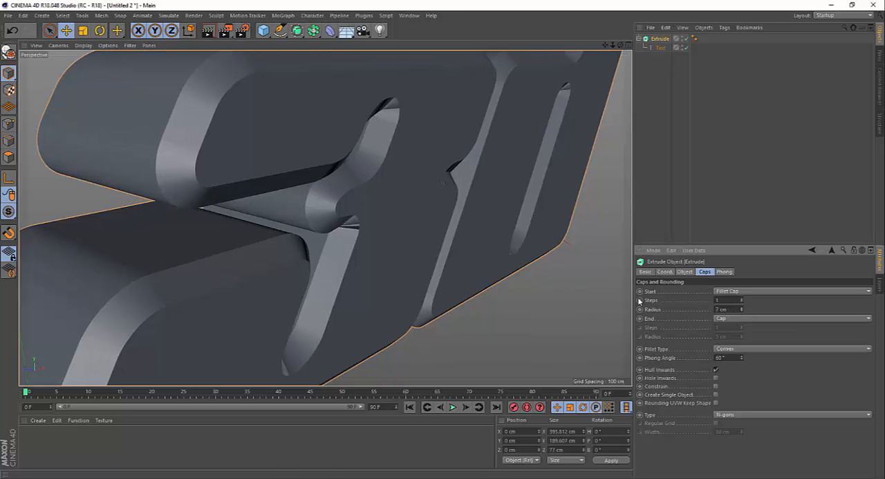
click(742, 307)
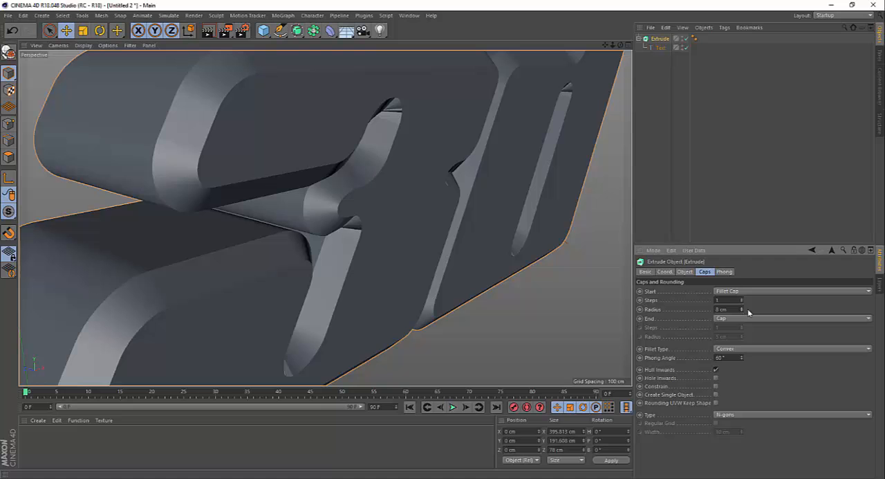
Raise the Extrude object's start fillet steps to 12 to round off the text's front edges.
scroll(210, 170, down, 5)
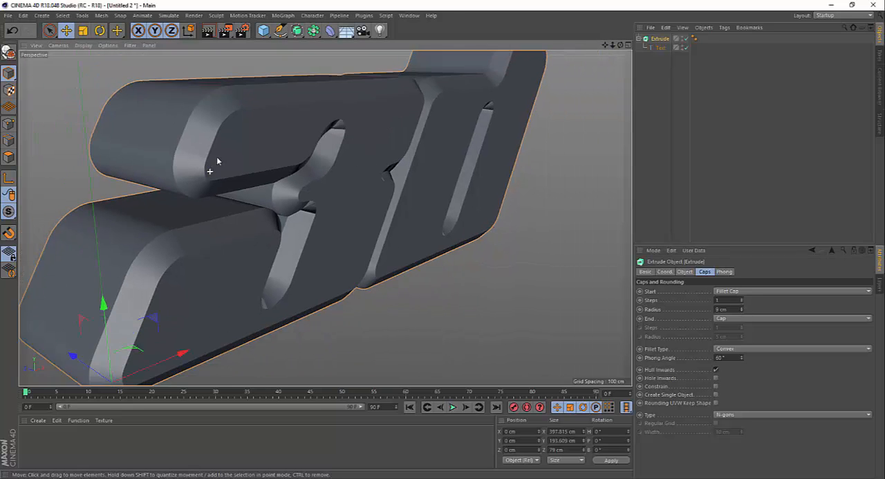
alt+drag(319, 145, 294, 142)
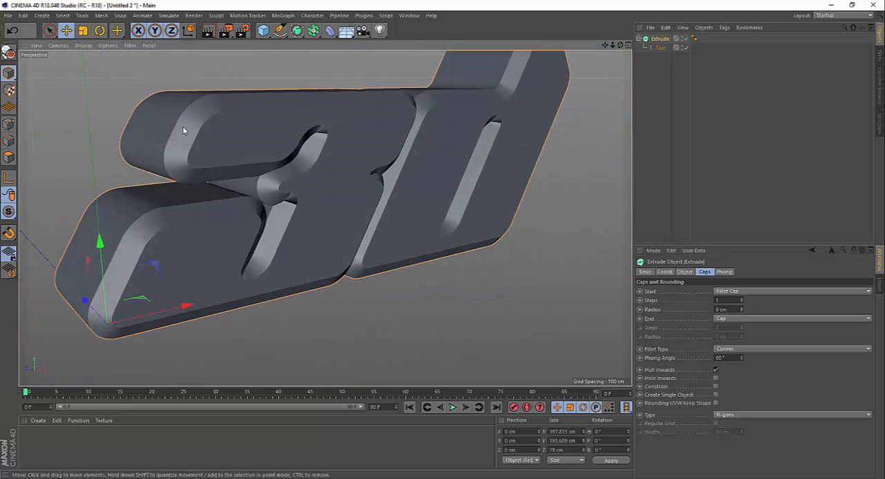
scroll(176, 113, up, 3)
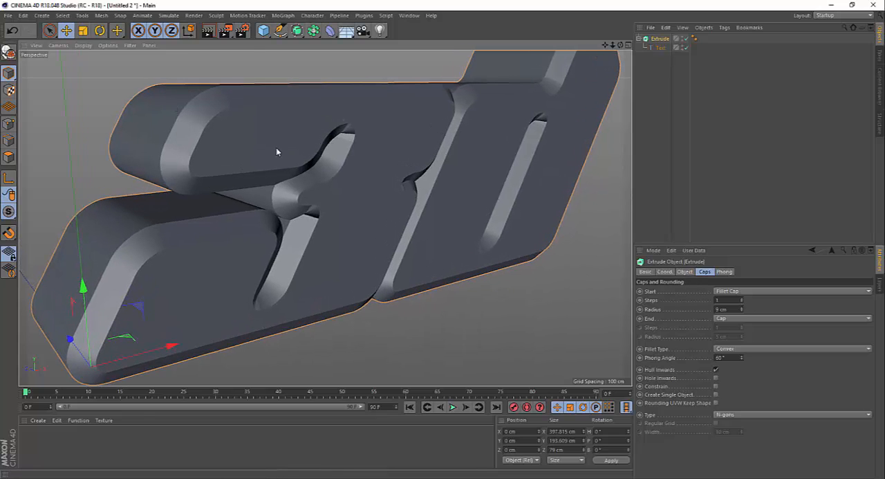
scroll(184, 105, up, 2)
alt+drag(186, 114, 223, 101)
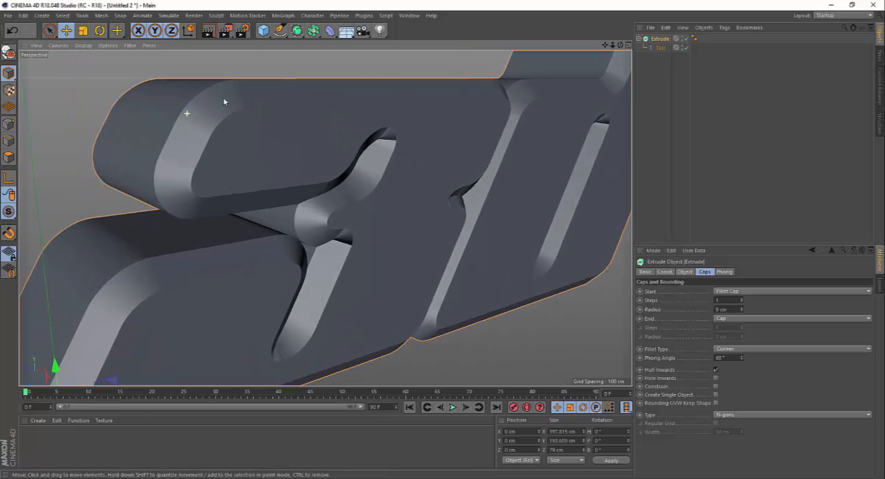
click(742, 298)
click(742, 298)
click(742, 298)
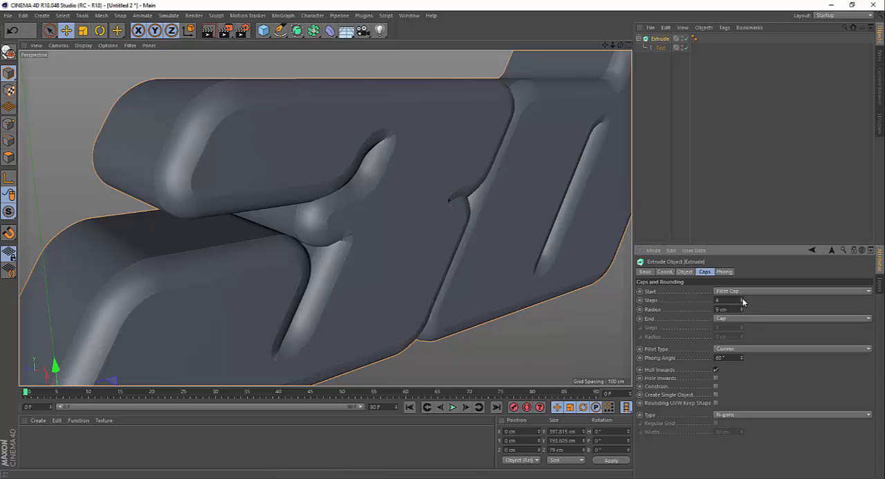
click(742, 298)
click(742, 298)
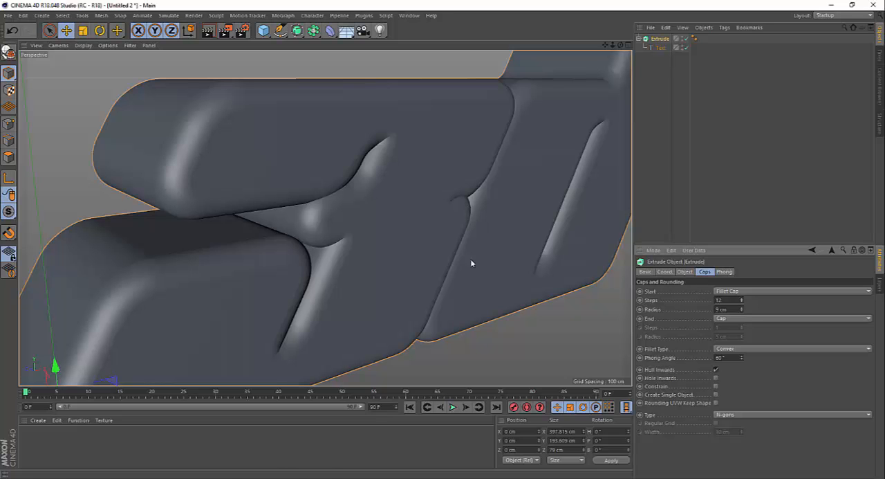
Try 1 step for the start fillet, examine the flat bevel, and restore the steps to 12.
scroll(187, 134, down, 1)
alt+drag(361, 163, 295, 210)
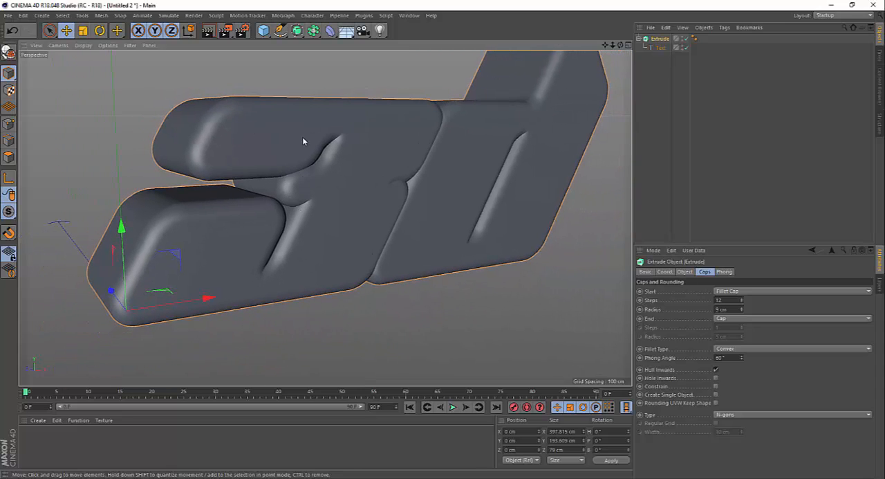
click(722, 300)
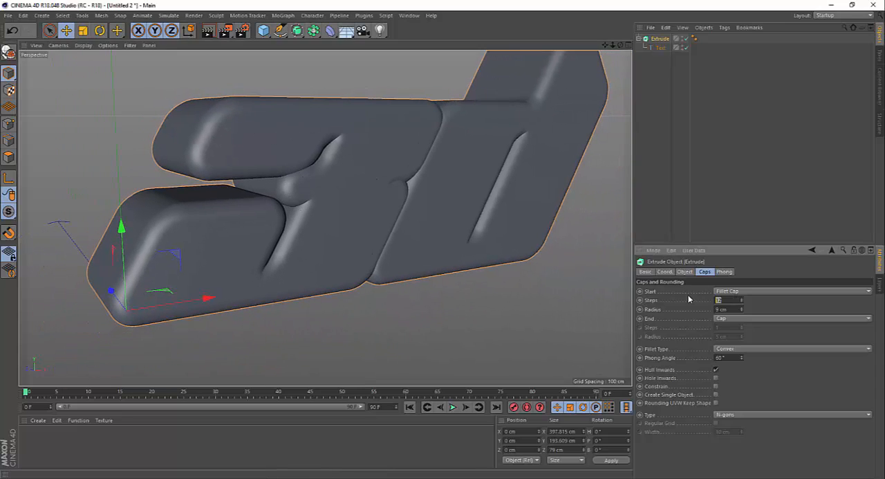
click(548, 315)
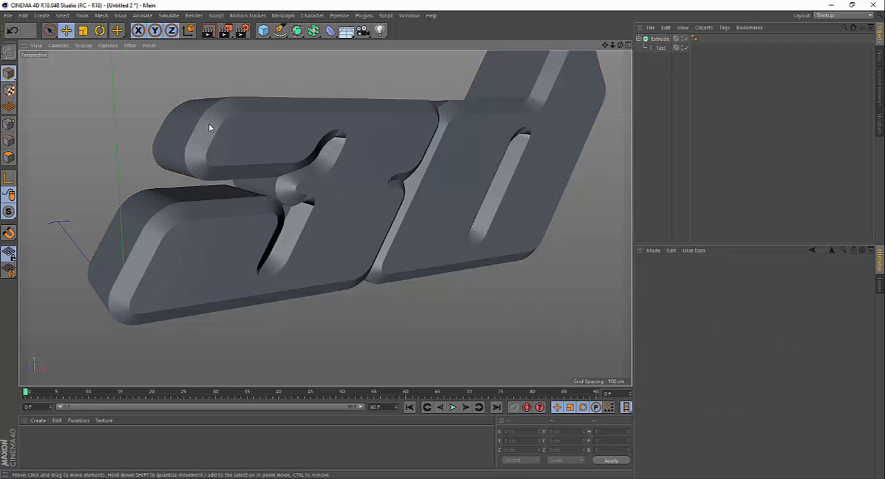
scroll(213, 124, up, 2)
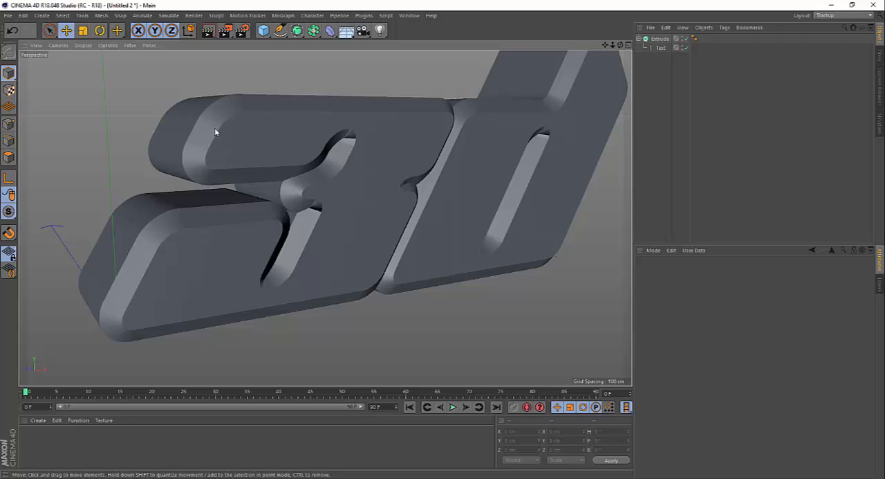
click(660, 39)
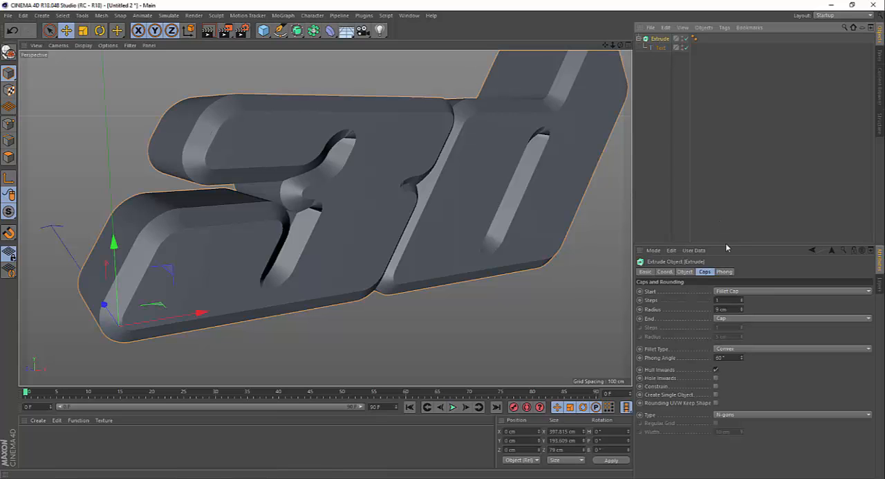
double_click(728, 300)
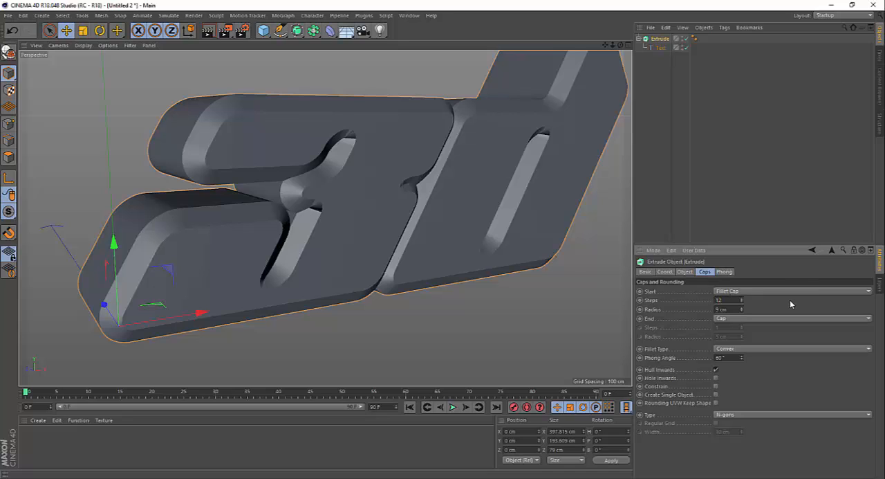
key(Return)
Examine where the rounded letters meet and set the Text spline's horizontal spacing to 16 cm to separate them.
mouse_move(385, 140)
alt+mouse_down()
mouse_move(335, 142)
mouse_move(387, 143)
alt+mouse_up()
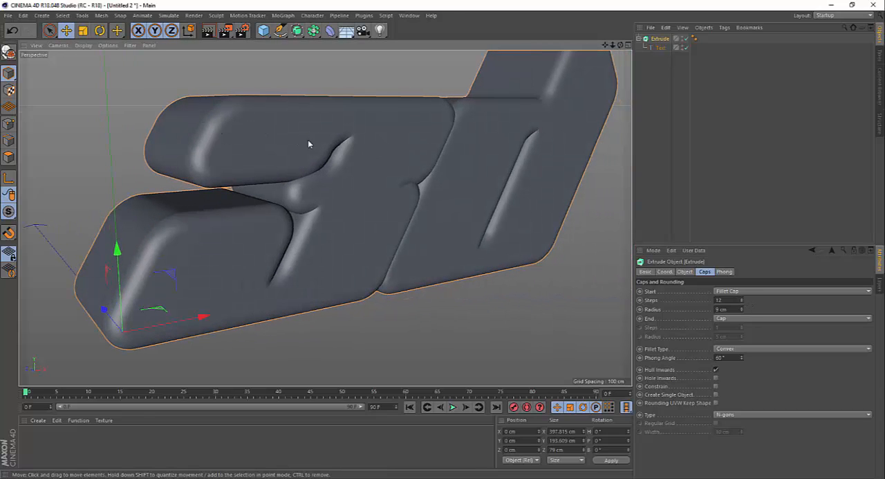
scroll(253, 115, down, 4)
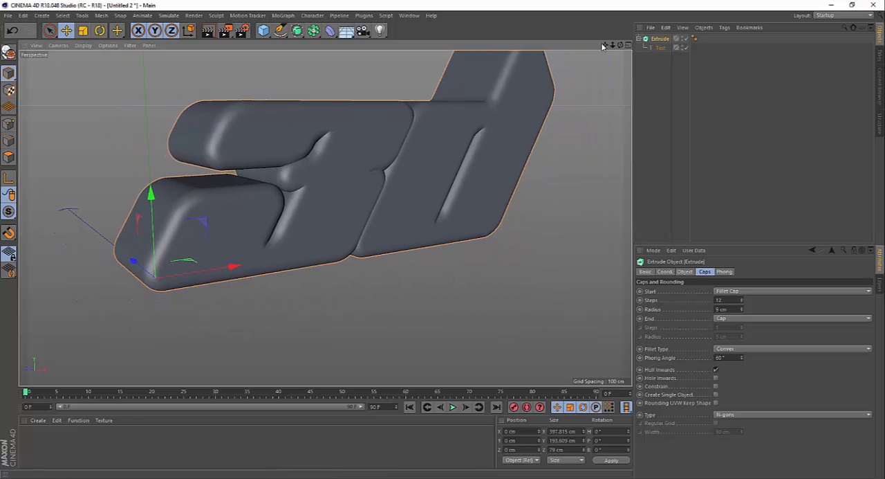
mouse_move(605, 45)
mouse_down()
mouse_move(325, 218)
mouse_move(603, 53)
mouse_up()
alt+drag(326, 157, 338, 176)
alt+right_drag(406, 201, 398, 164)
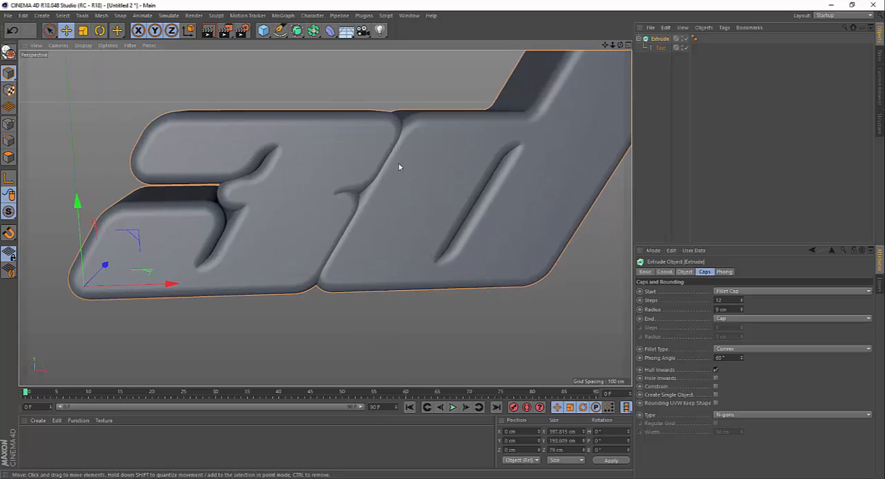
mouse_move(397, 156)
alt+mouse_down()
mouse_move(386, 159)
mouse_move(392, 147)
alt+mouse_up()
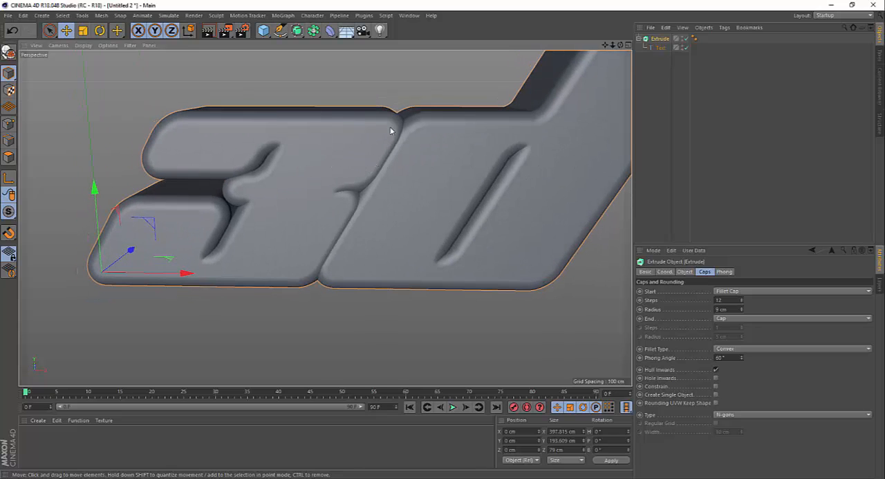
click(659, 47)
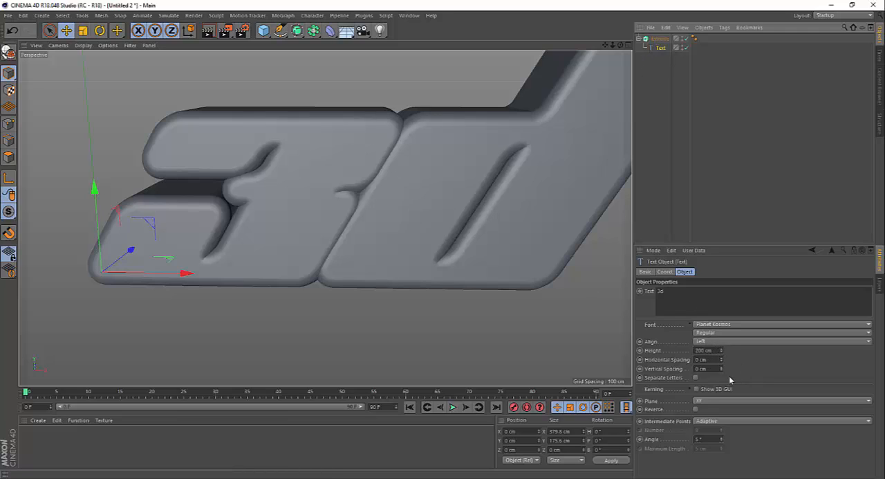
drag(721, 361, 721, 360)
alt+drag(435, 236, 432, 233)
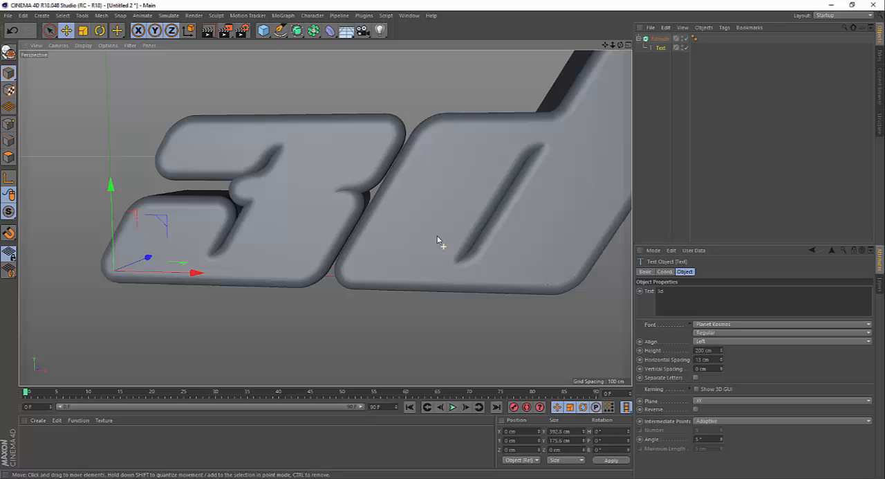
click(721, 359)
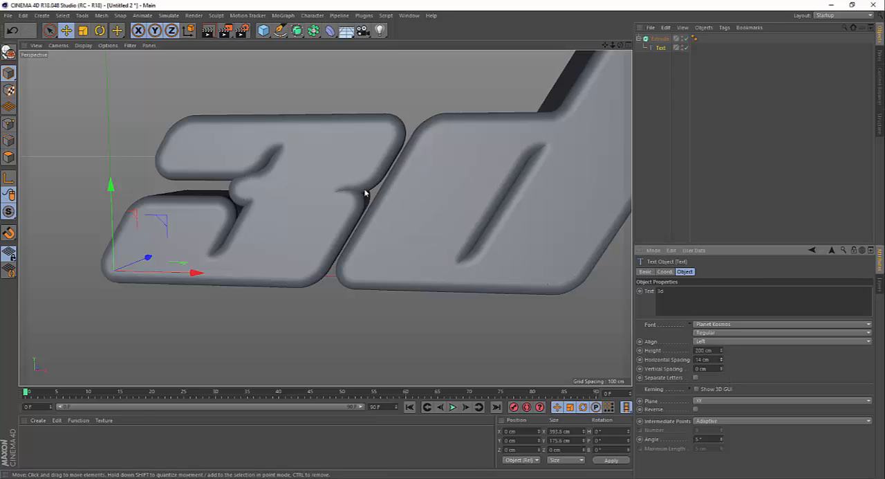
scroll(291, 190, down, 1)
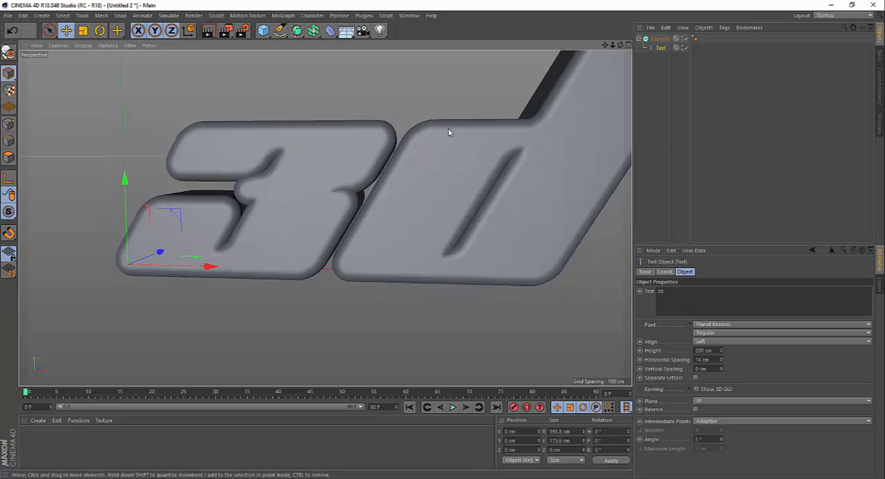
click(721, 358)
click(721, 358)
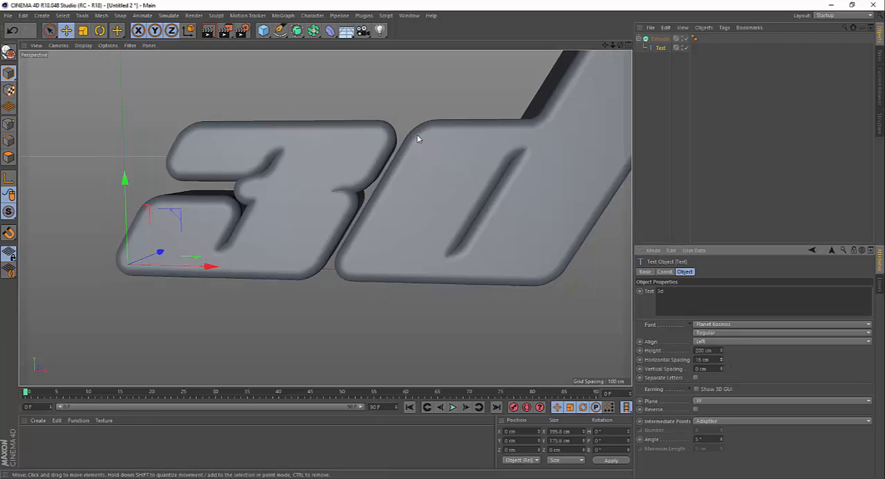
Check the spacing between the letters and duplicate the Extrude object together with its Text spline.
alt+drag(430, 160, 410, 139)
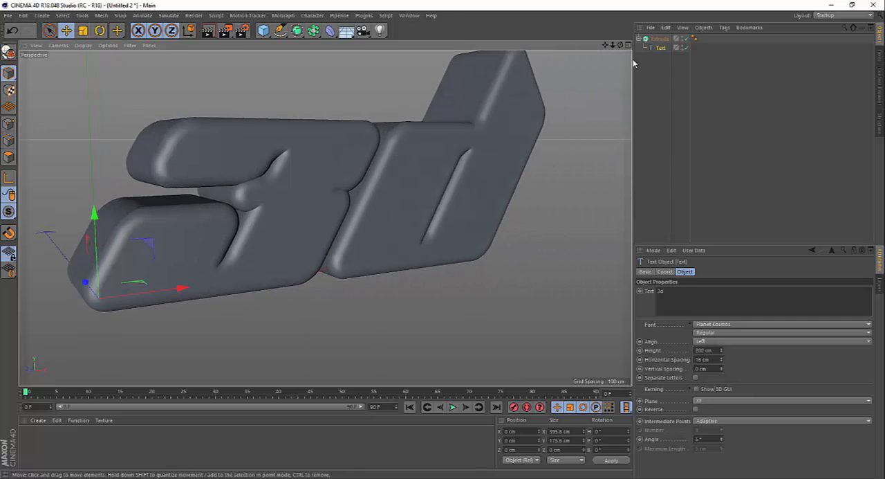
drag(621, 45, 624, 77)
alt+drag(356, 162, 292, 150)
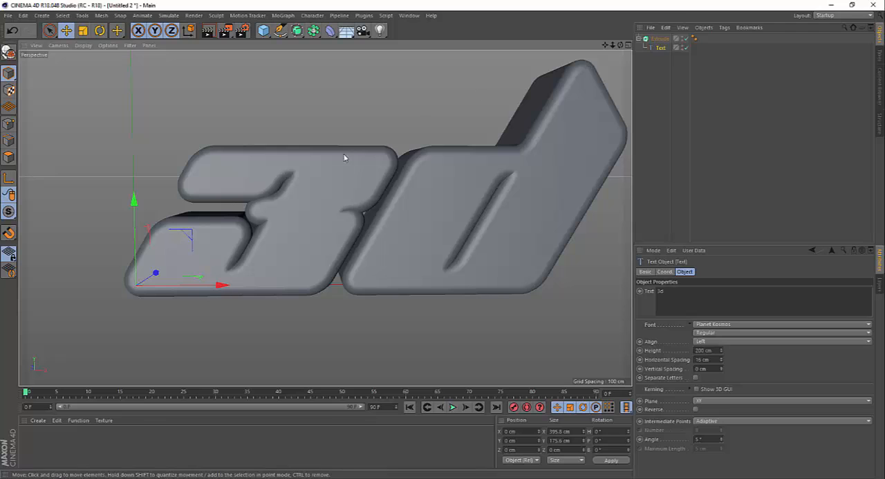
alt+drag(344, 158, 361, 188)
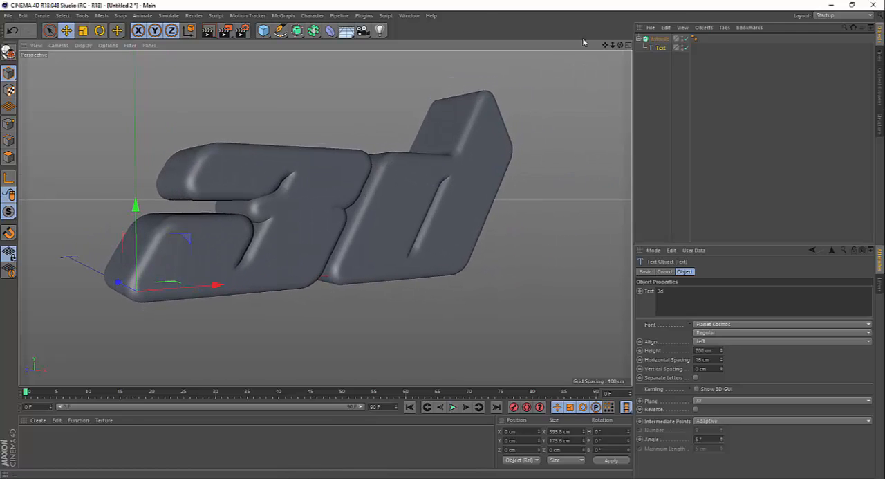
click(639, 38)
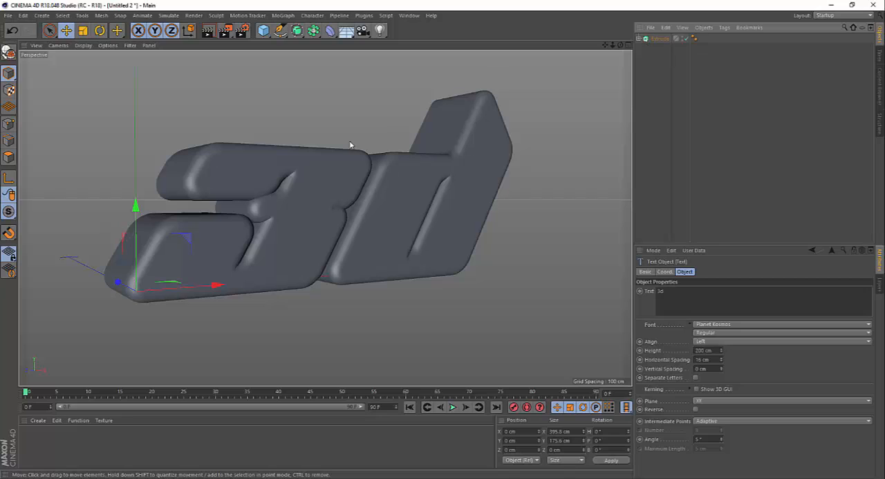
click(659, 40)
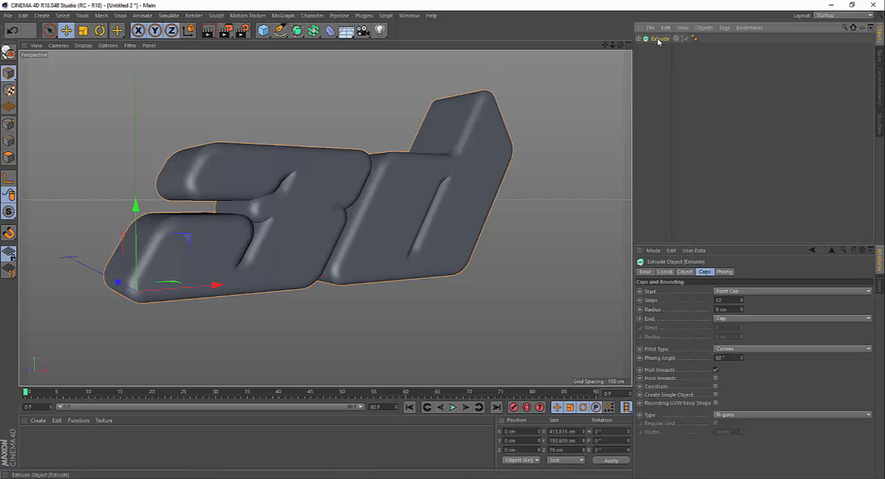
drag(658, 41, 660, 50)
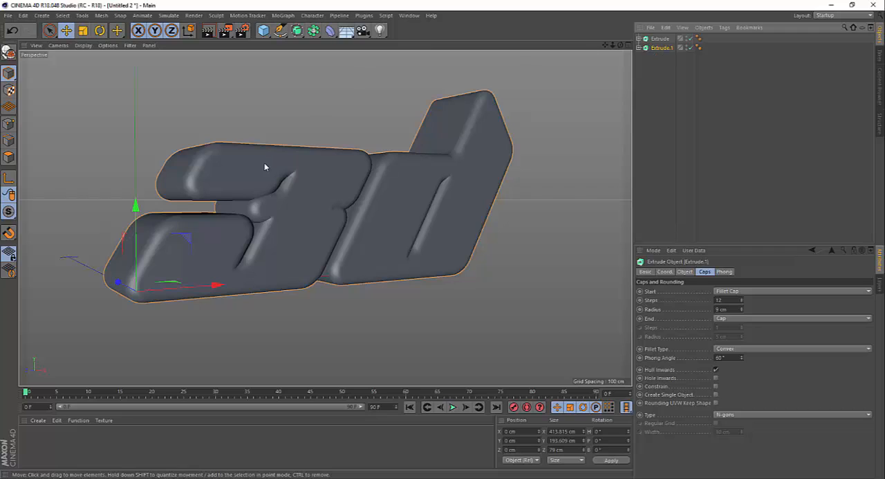
Rename the original Extrude object TEXTO 1 and its copy TEXTO 2.
double_click(660, 40)
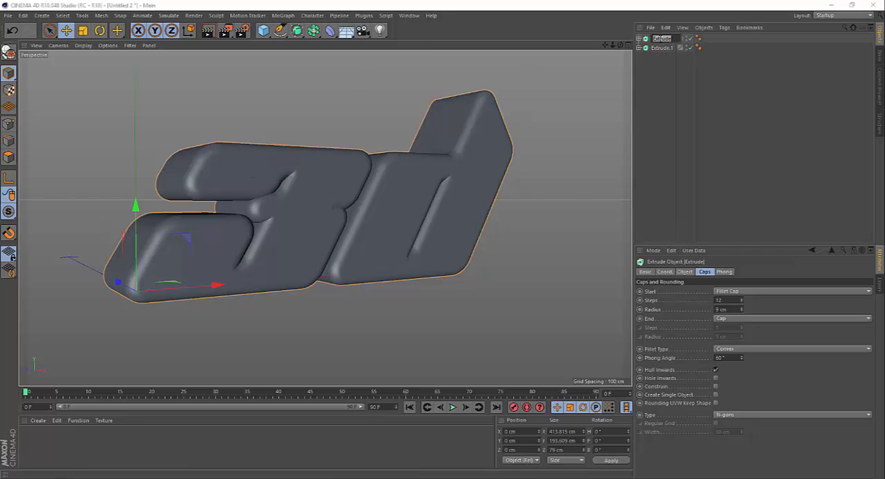
text(TEXTO 1)
click(659, 49)
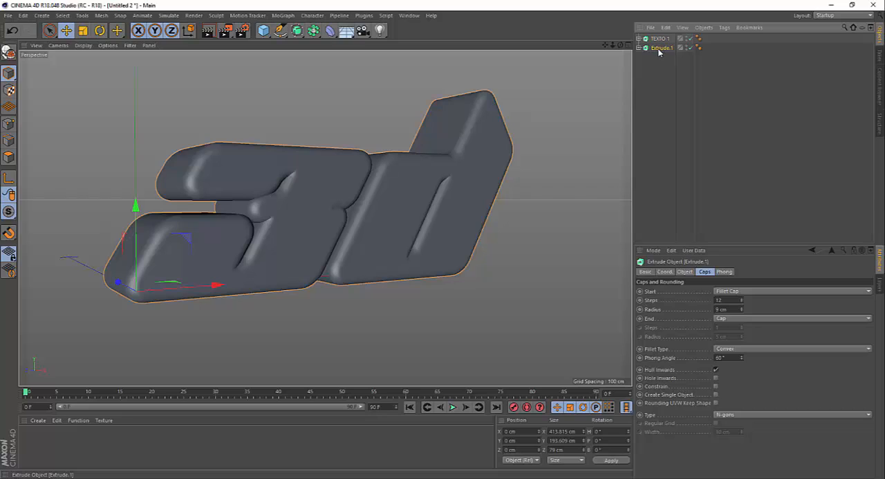
double_click(659, 49)
text(TEXTO 2)
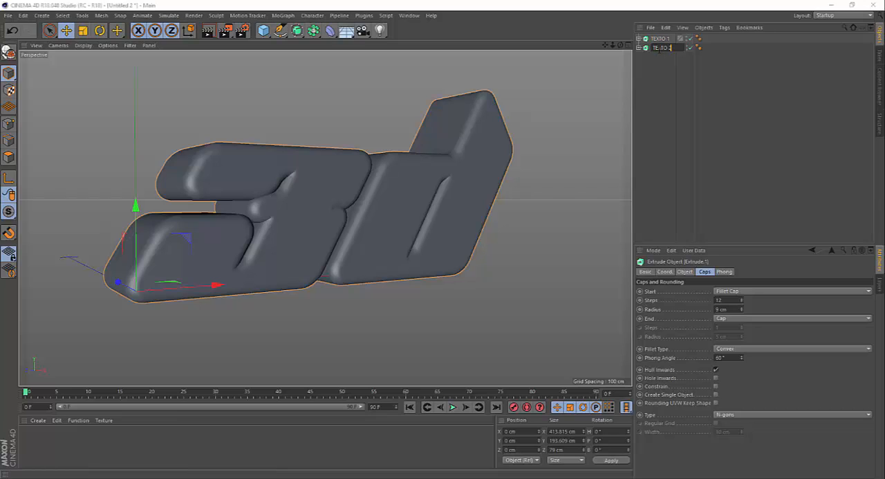
key(Return)
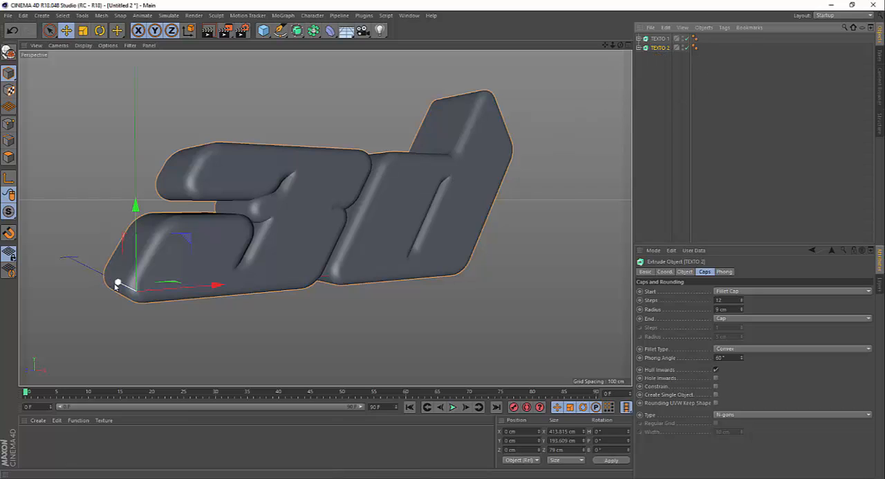
Move TEXTO 2 in front of TEXTO 1 to about Z -96 cm and set its extrusion depth to 0 cm.
click(144, 270)
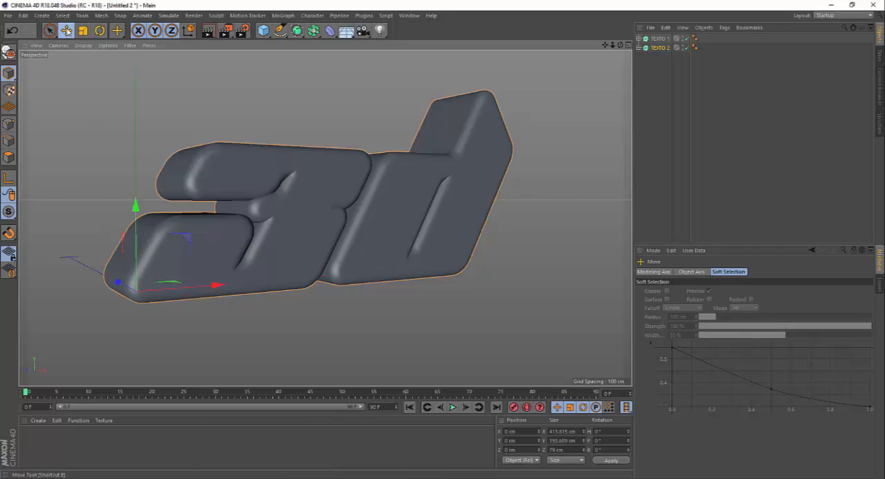
drag(119, 284, 162, 298)
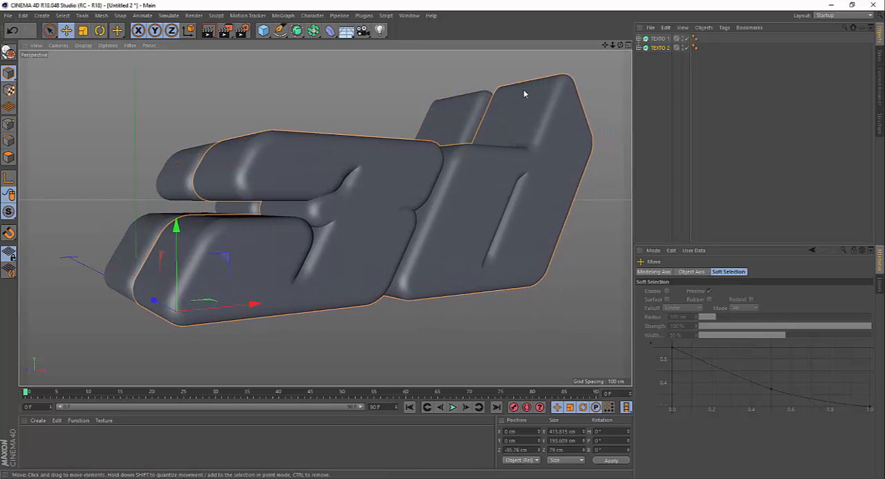
click(655, 48)
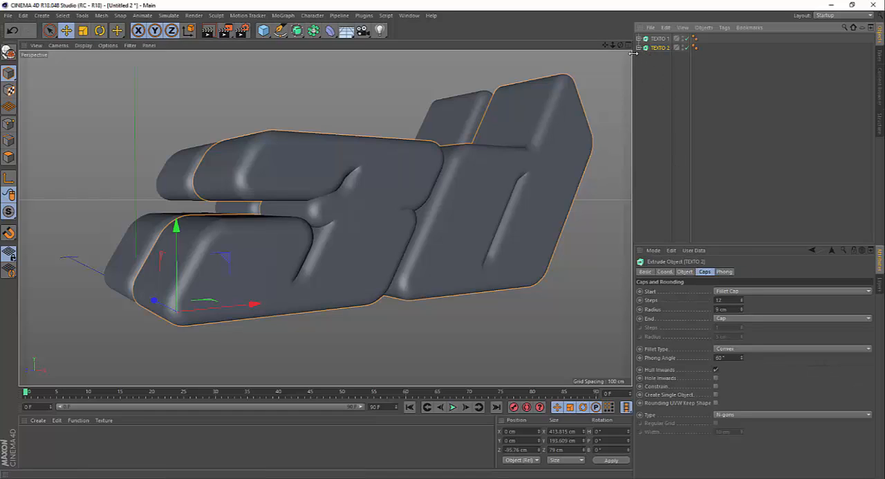
click(639, 48)
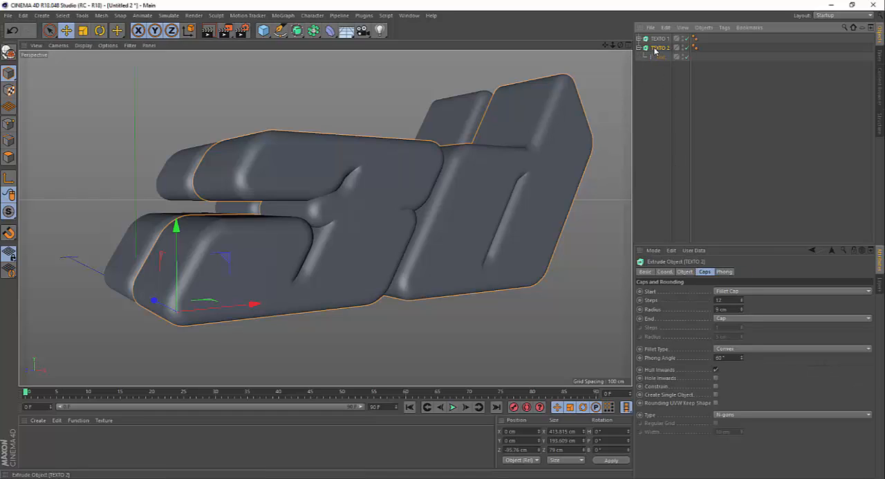
click(685, 271)
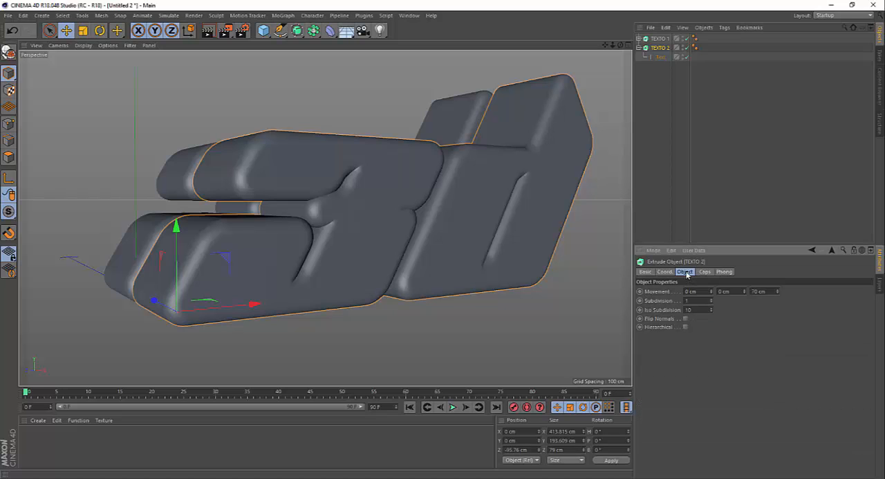
mouse_move(229, 162)
alt+mouse_down()
mouse_move(252, 182)
mouse_move(213, 168)
alt+mouse_up()
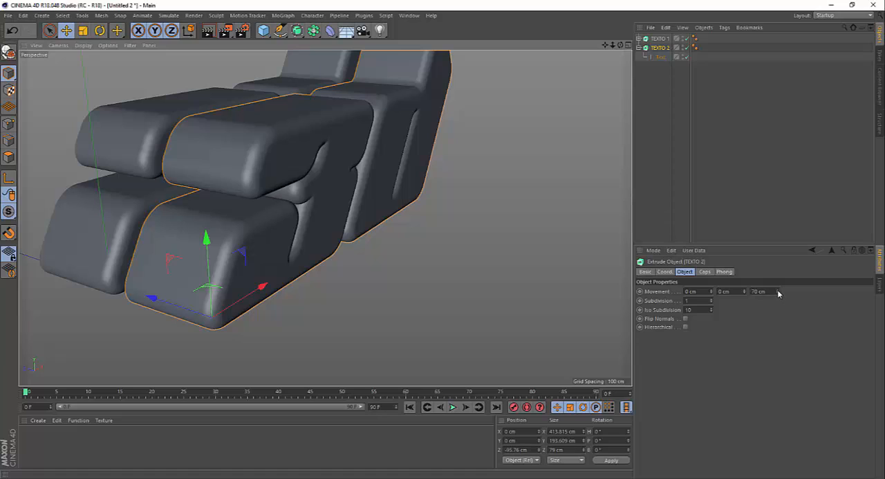
drag(777, 291, 777, 337)
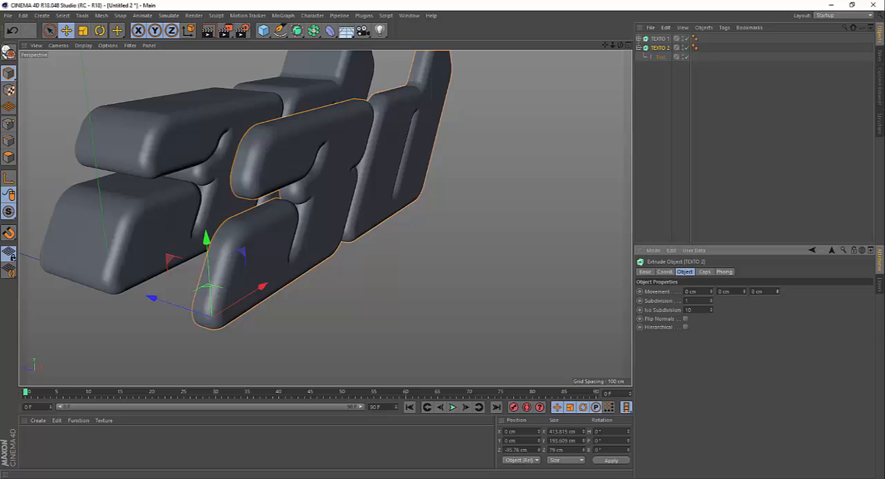
Set the start fillet radius of TEXTO 2 to 5 cm.
click(705, 272)
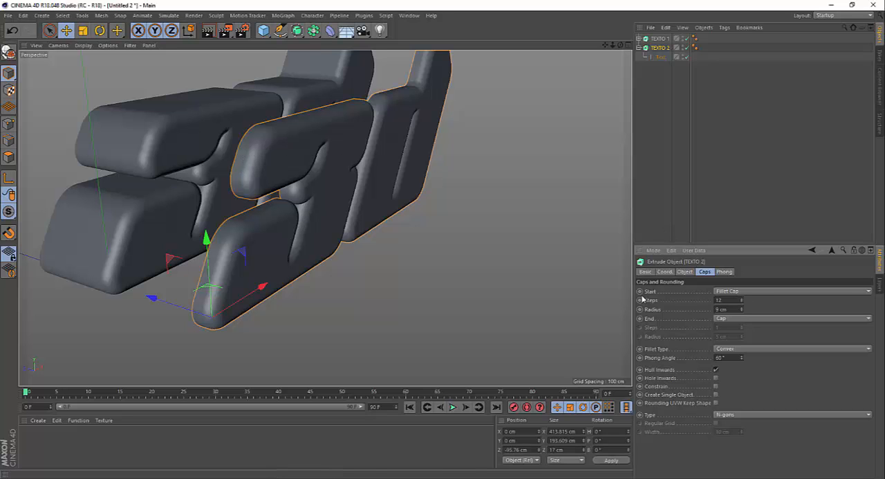
alt+drag(268, 168, 244, 172)
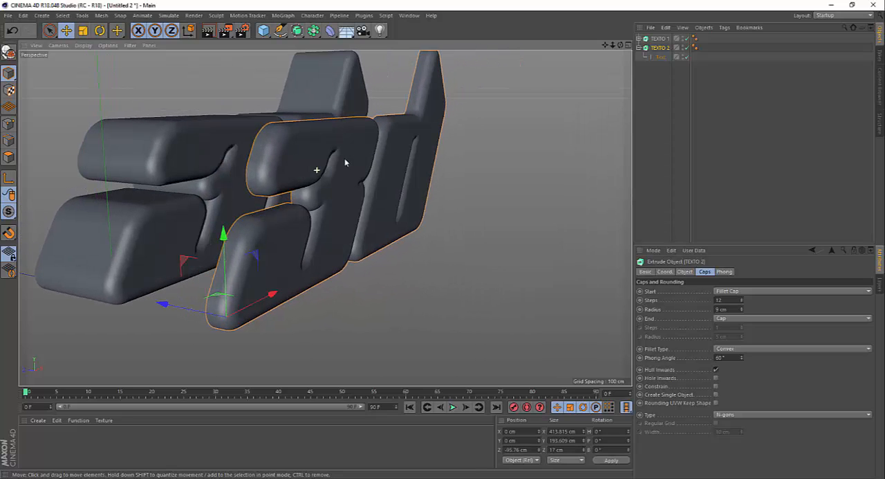
alt+drag(366, 185, 379, 193)
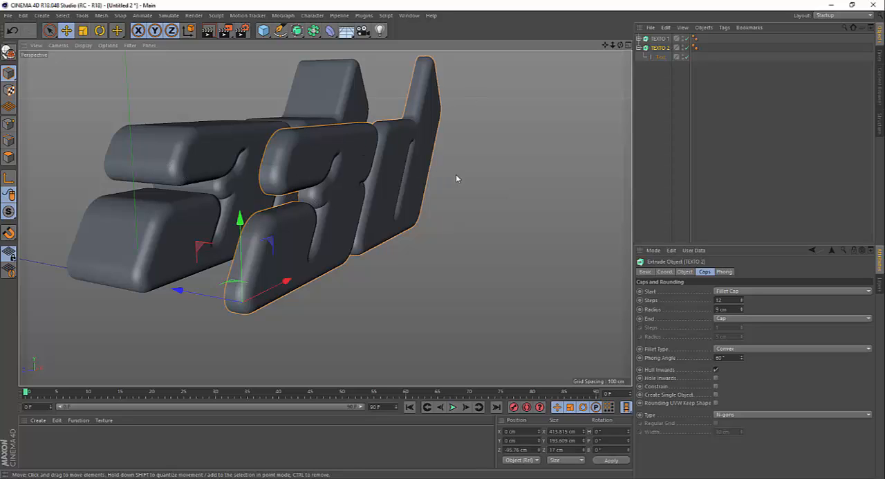
scroll(203, 102, up, 2)
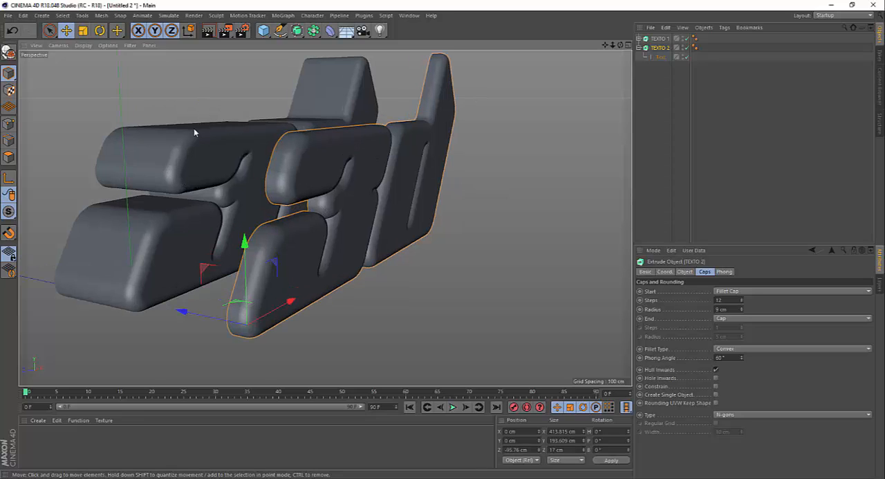
alt+drag(302, 167, 305, 165)
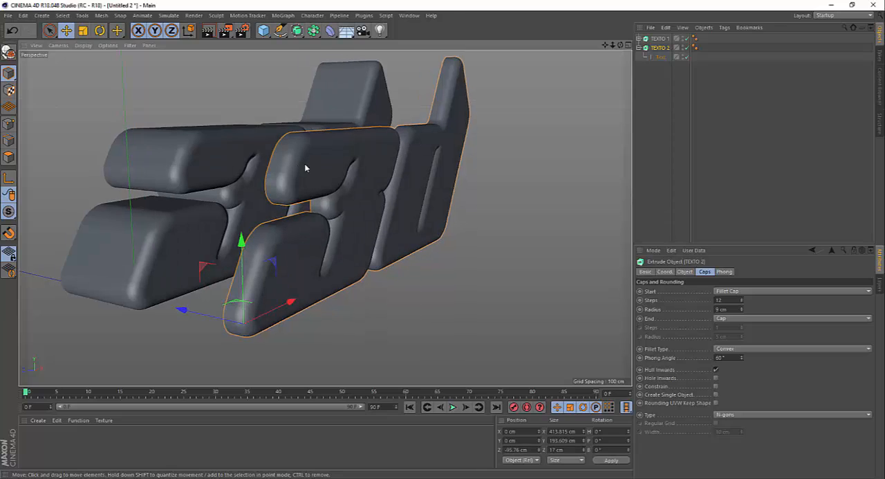
scroll(285, 162, up, 1)
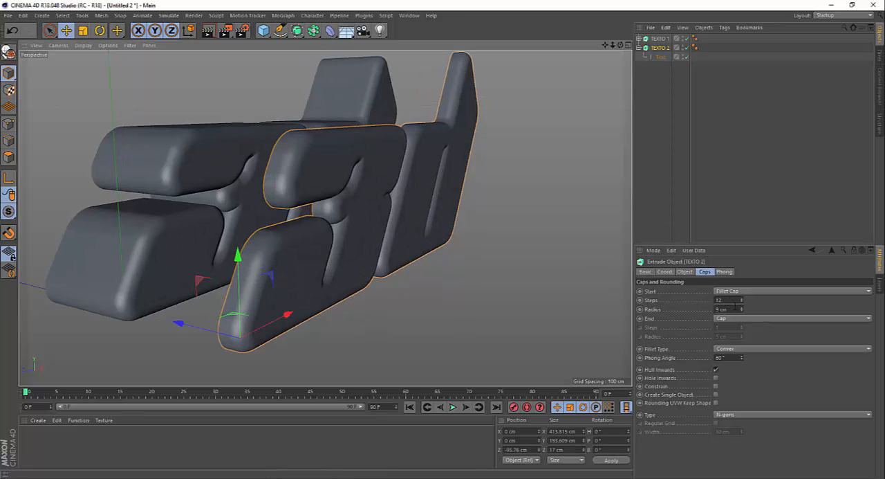
drag(742, 314, 743, 314)
Move TEXTO 2 back along Z against the front face of TEXTO 1, to about -9 cm.
key(e)
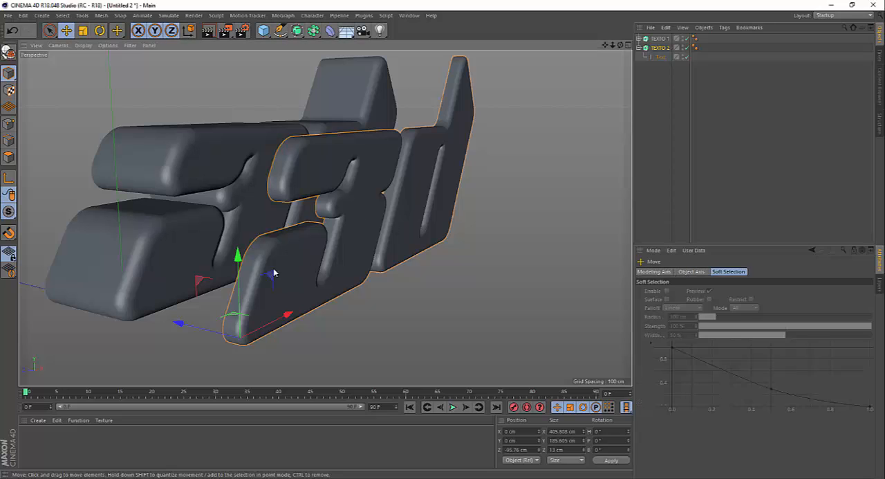
drag(181, 323, 88, 293)
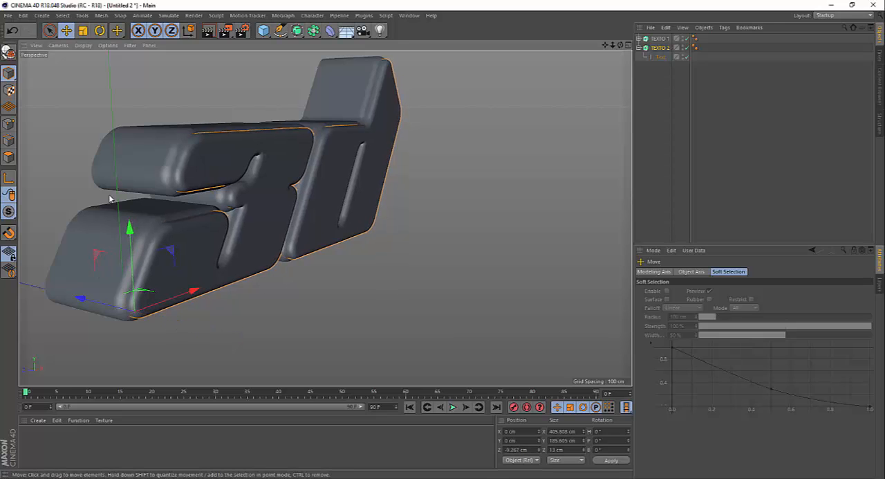
scroll(165, 156, up, 7)
scroll(190, 151, up, 2)
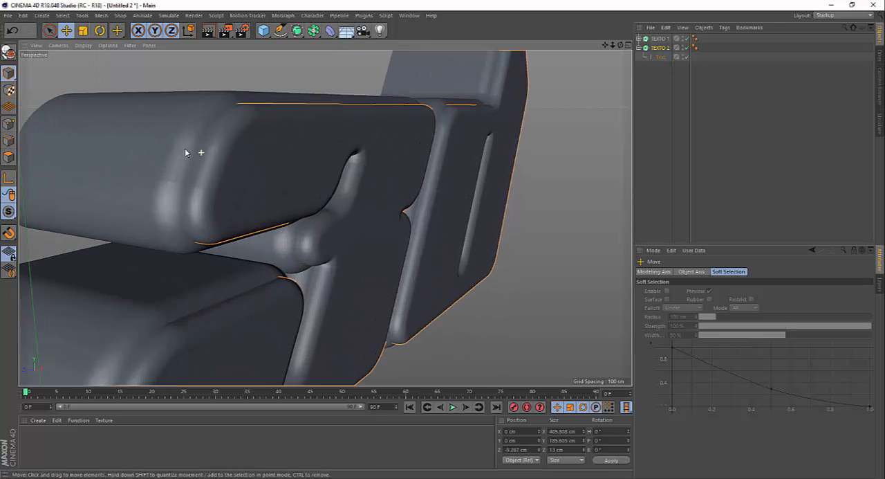
mouse_move(188, 169)
alt+mouse_down()
mouse_move(150, 168)
mouse_move(179, 171)
alt+mouse_up()
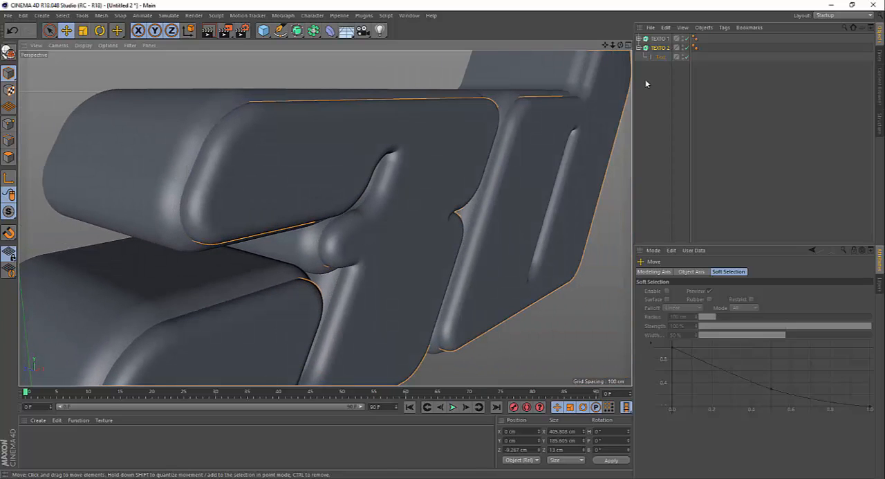
Set the start fillet radius of TEXTO 1 to 10 cm.
click(660, 39)
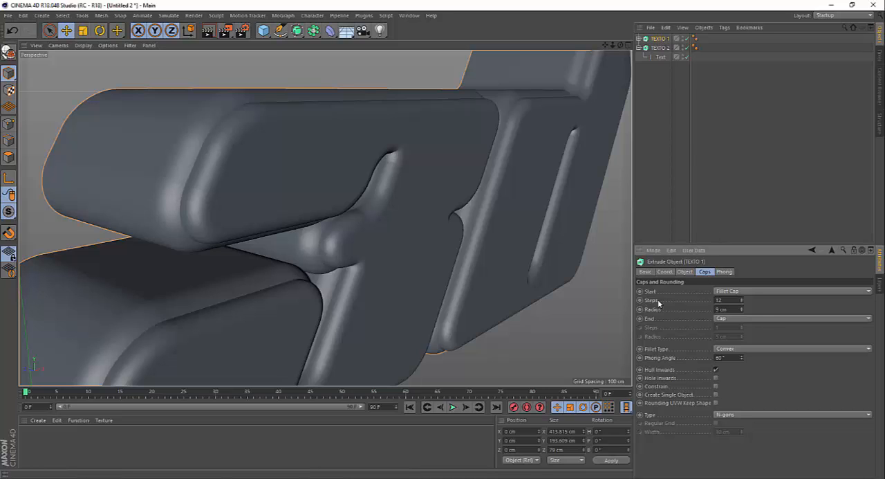
click(742, 307)
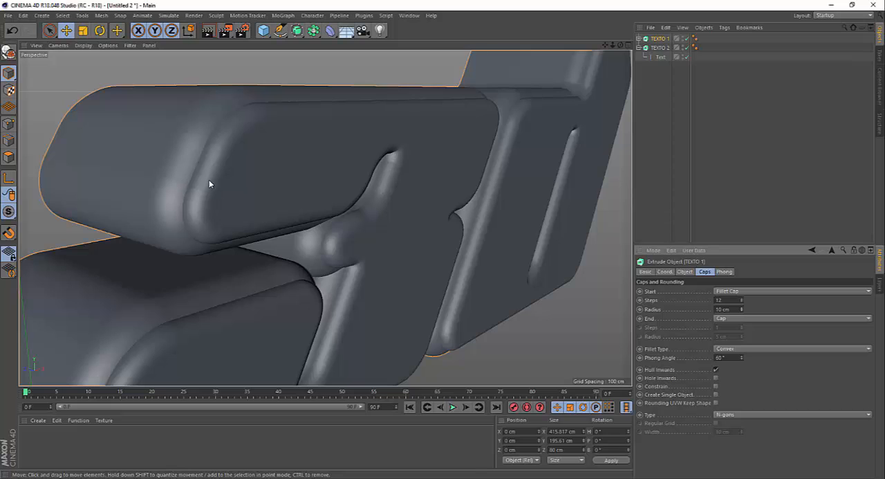
alt+drag(210, 183, 238, 151)
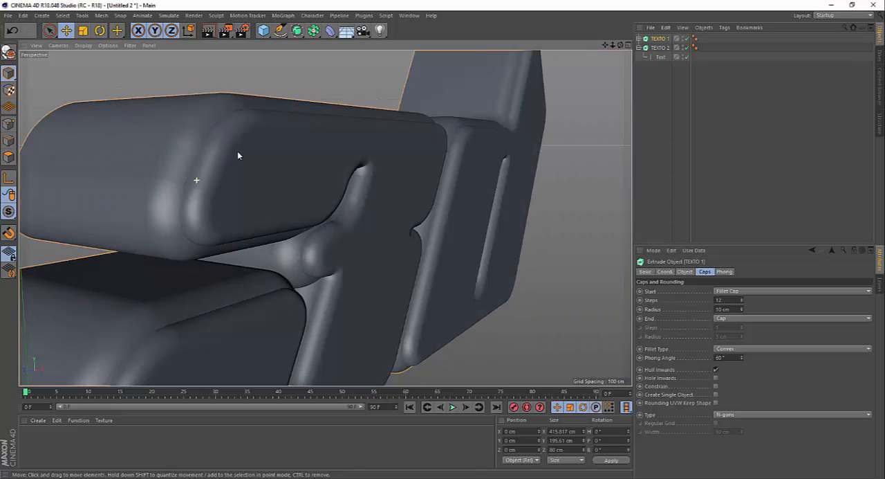
Shift TEXTO 2 slightly forward along Z to about -13 cm so it protrudes from the front of TEXTO 1.
click(661, 48)
alt+drag(377, 121, 333, 167)
scroll(332, 165, down, 3)
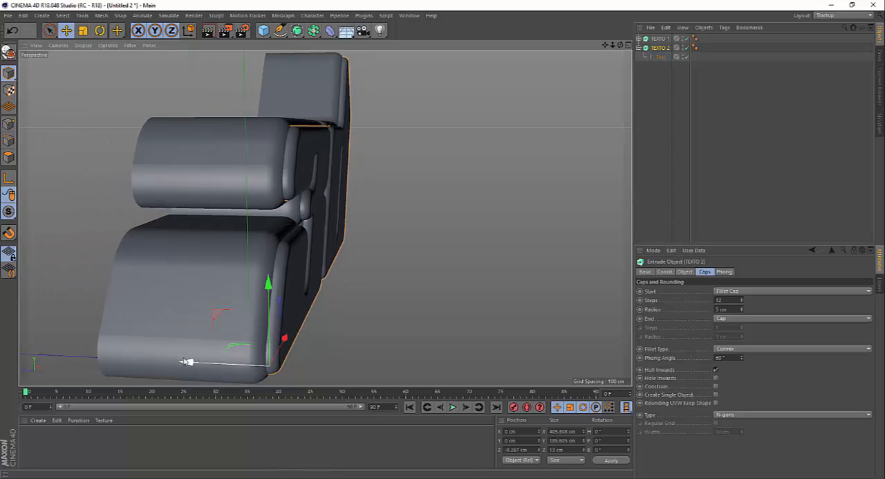
drag(187, 361, 195, 363)
alt+drag(353, 165, 546, 89)
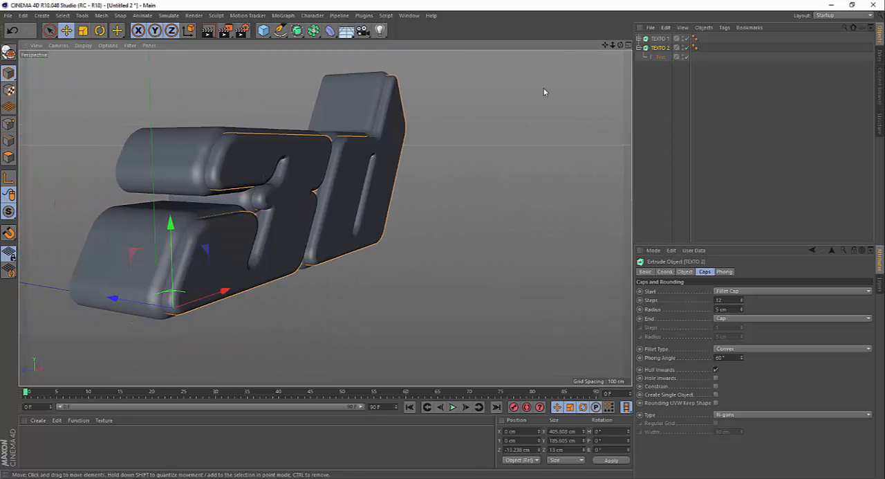
Duplicate TEXTO 2 with its Text spline and rename the copy TEXTO 3.
click(639, 47)
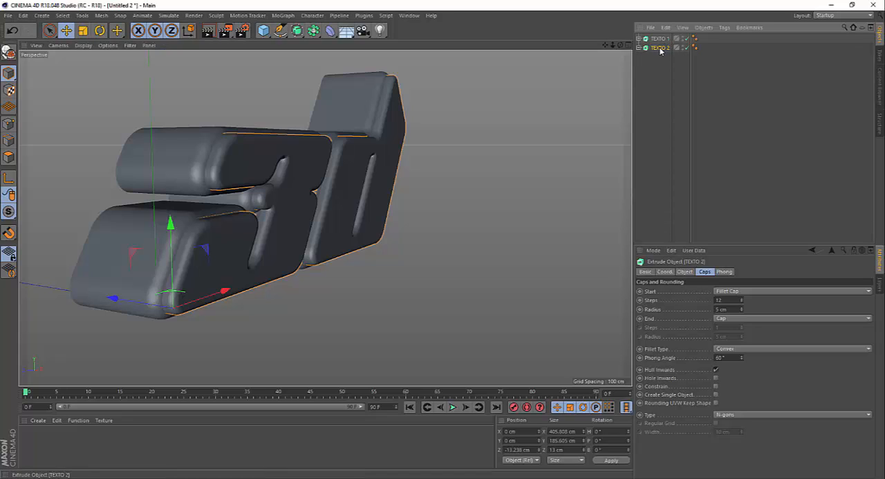
drag(660, 49, 664, 60)
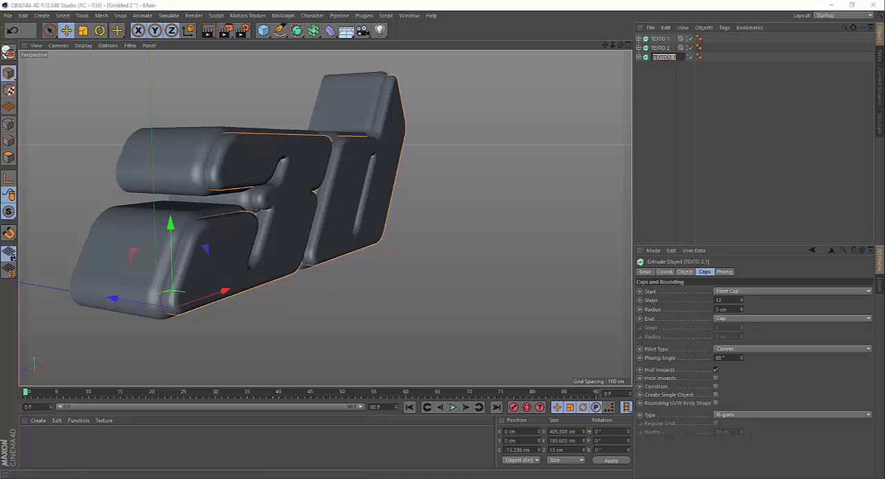
text(3)
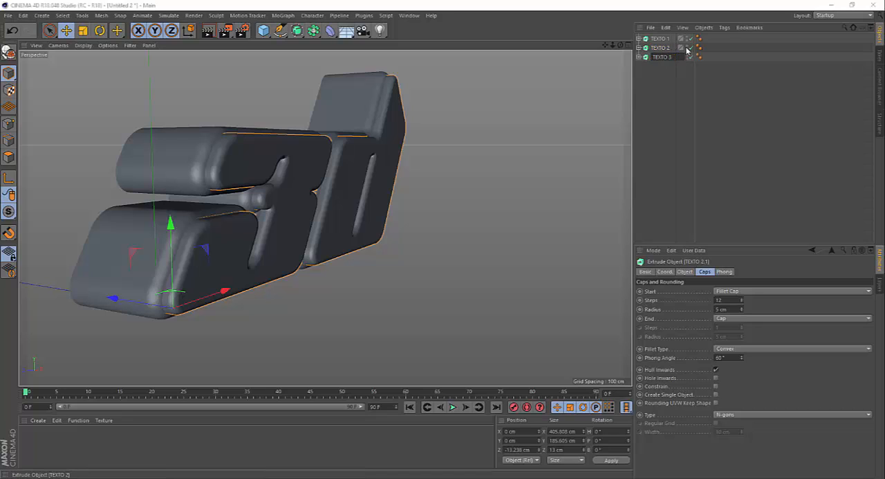
key(Return)
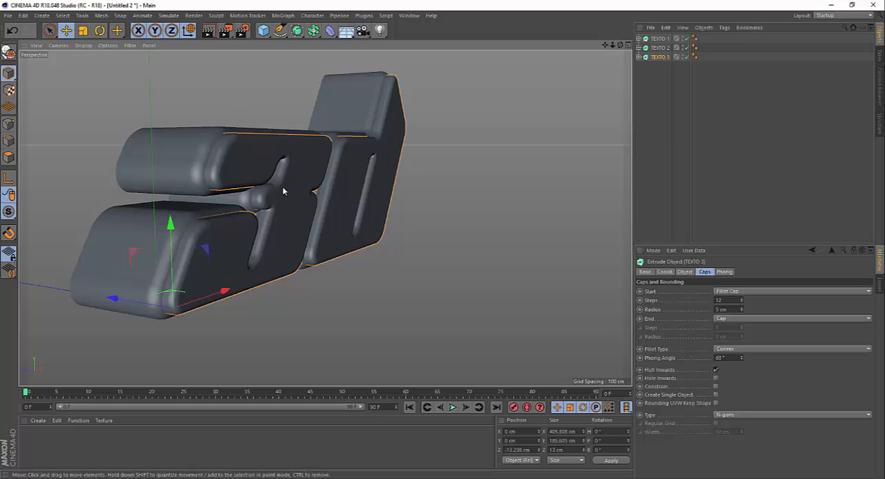
Set the start fillet radius of TEXTO 3 to 2 cm and position it in front of TEXTO 2, at about -22 cm along Z.
drag(113, 299, 136, 310)
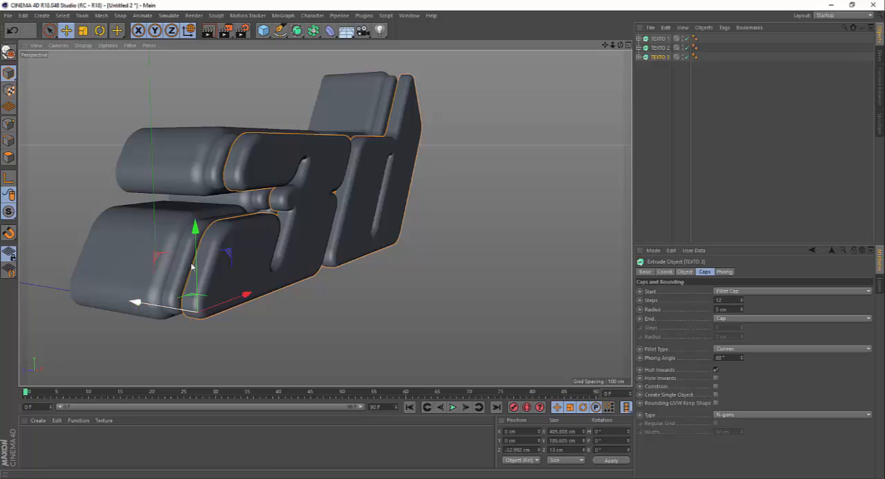
click(741, 311)
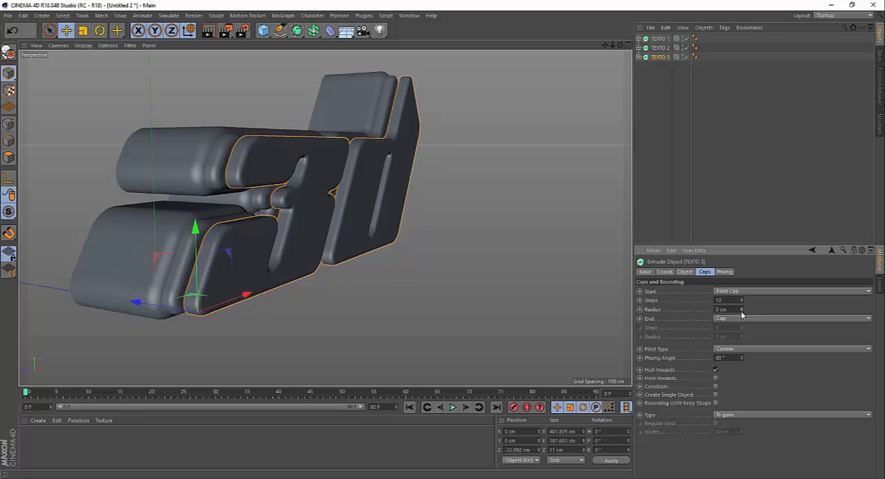
click(741, 311)
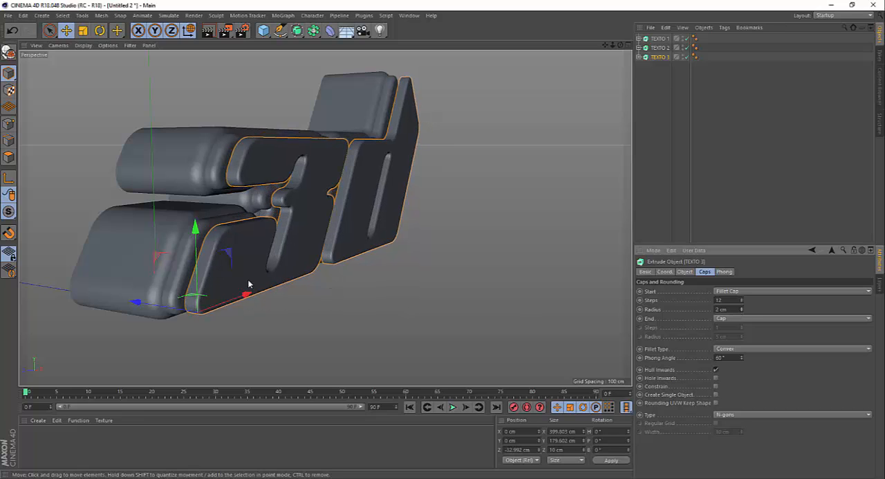
drag(166, 289, 135, 305)
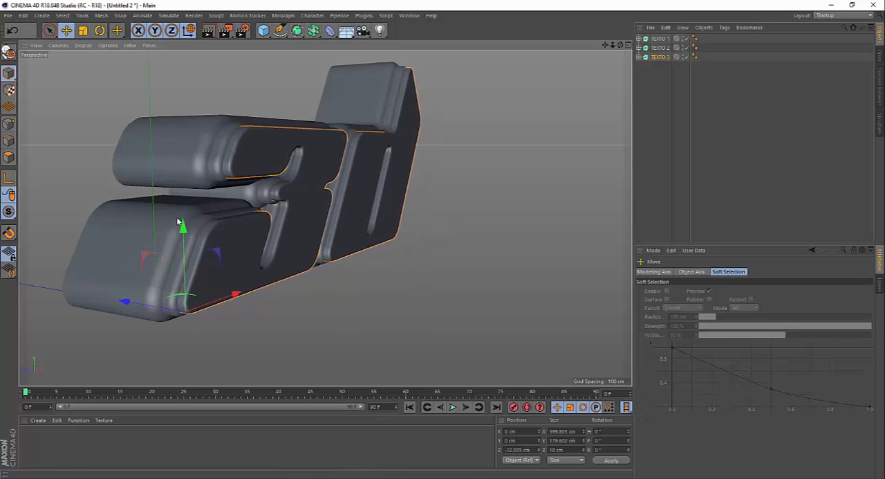
Reduce the start fillet radius of TEXTO 3 to 1.5 cm.
scroll(196, 172, up, 2)
scroll(230, 150, up, 6)
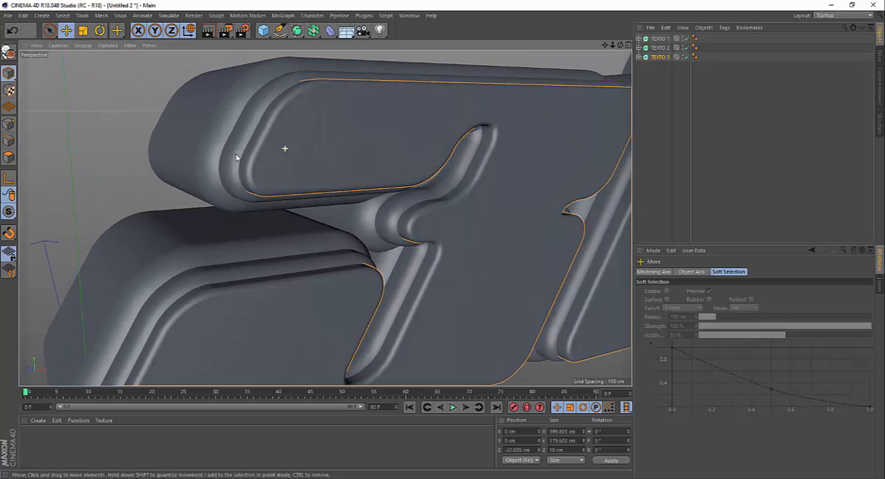
alt+drag(236, 157, 251, 148)
scroll(242, 112, up, 2)
alt+drag(240, 115, 198, 121)
click(660, 57)
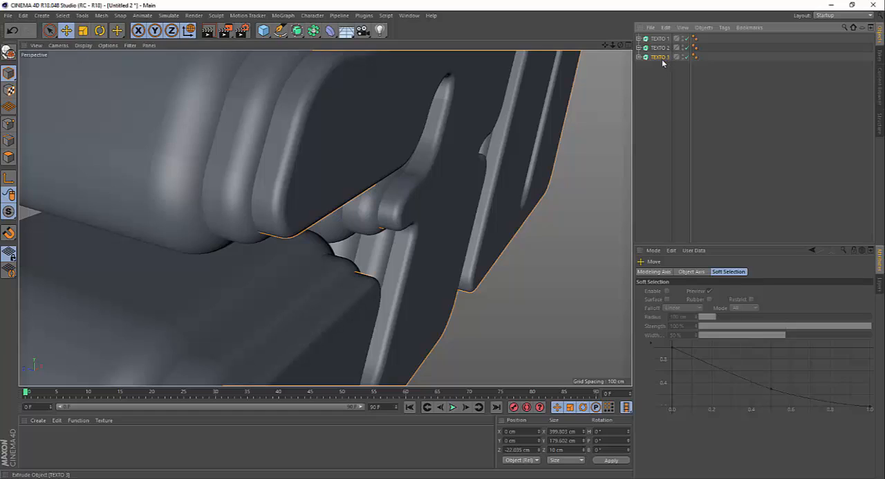
click(726, 309)
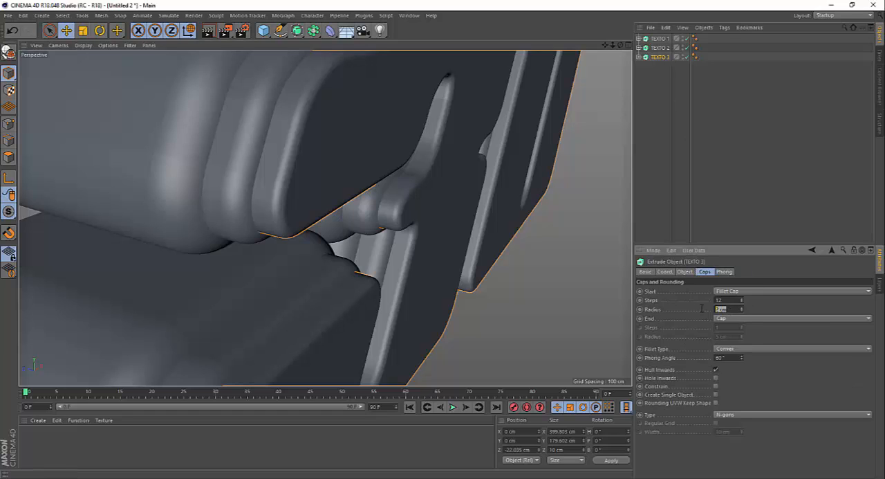
text(1.5)
Nudge TEXTO 3 back along Z toward TEXTO 2, to about -21.6 cm.
scroll(253, 173, down, 4)
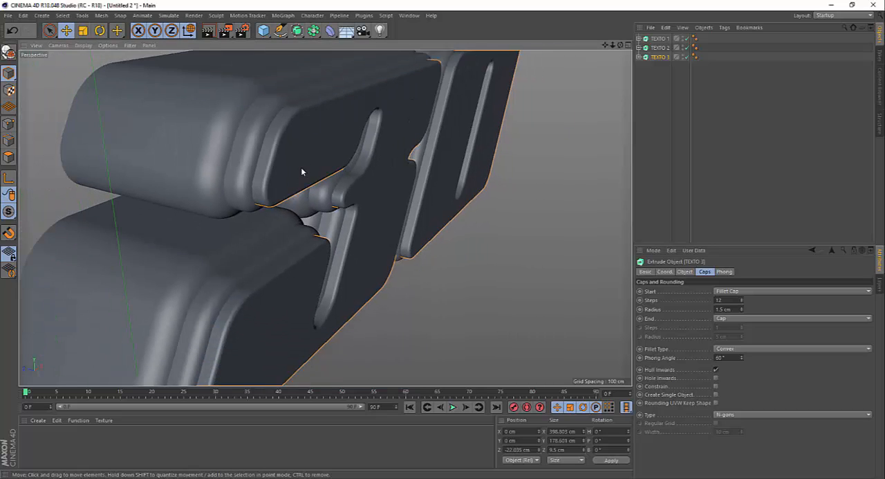
scroll(301, 170, down, 2)
drag(165, 364, 164, 365)
alt+drag(291, 173, 265, 158)
scroll(266, 153, up, 3)
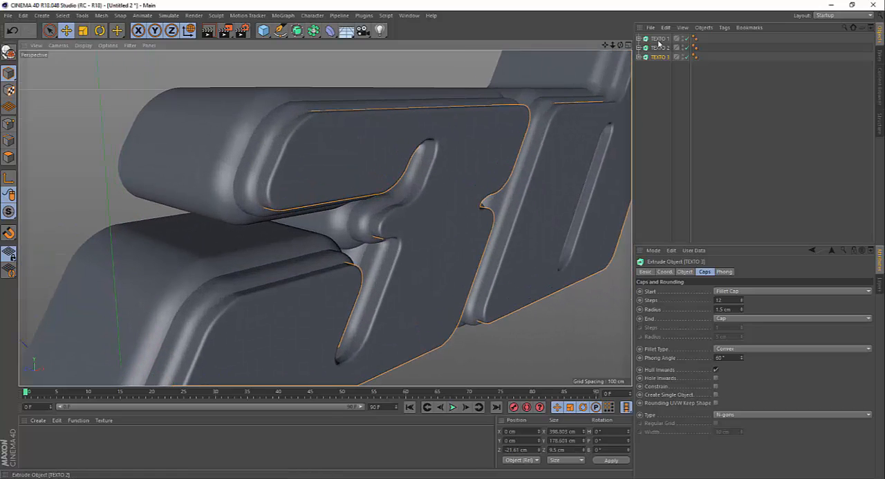
Increase the start fillet radii to 11 cm on TEXTO 1, 6 cm on TEXTO 2 and 2.5 cm on TEXTO 3.
click(659, 39)
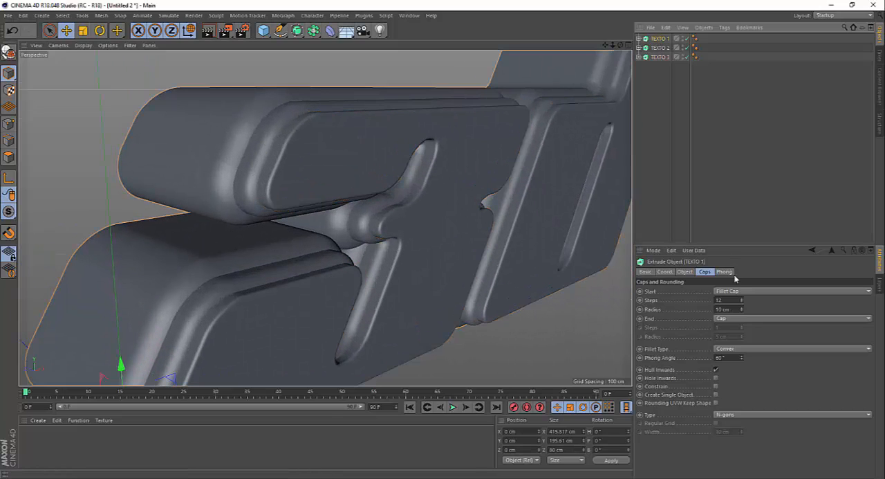
click(742, 308)
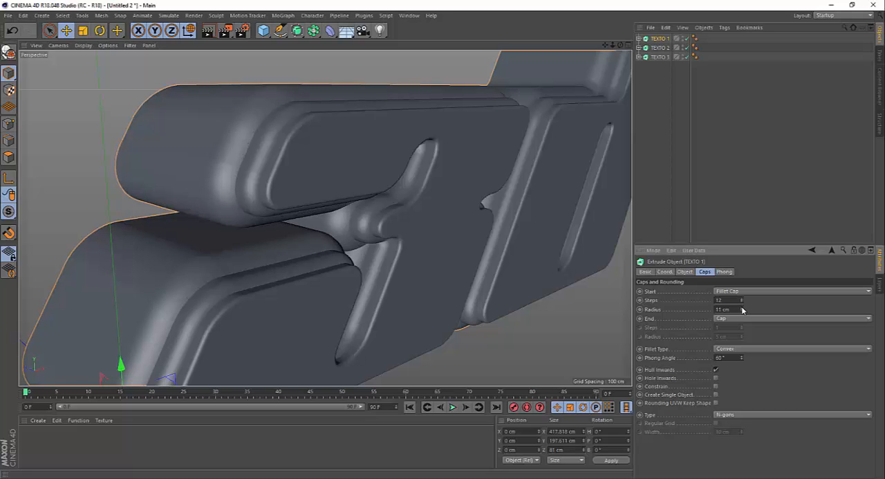
click(659, 47)
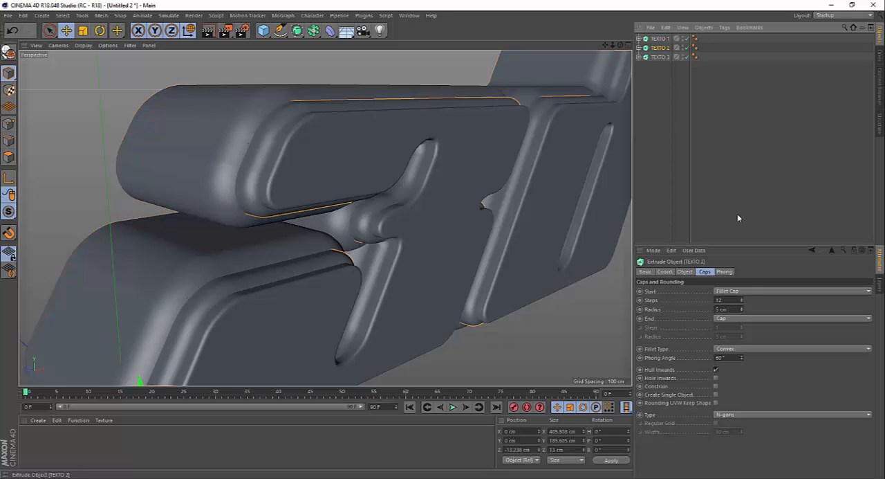
click(742, 309)
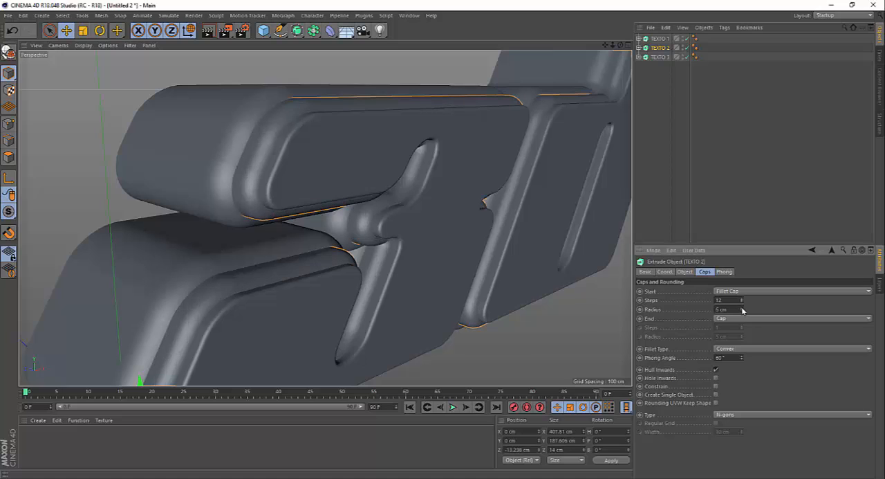
click(660, 58)
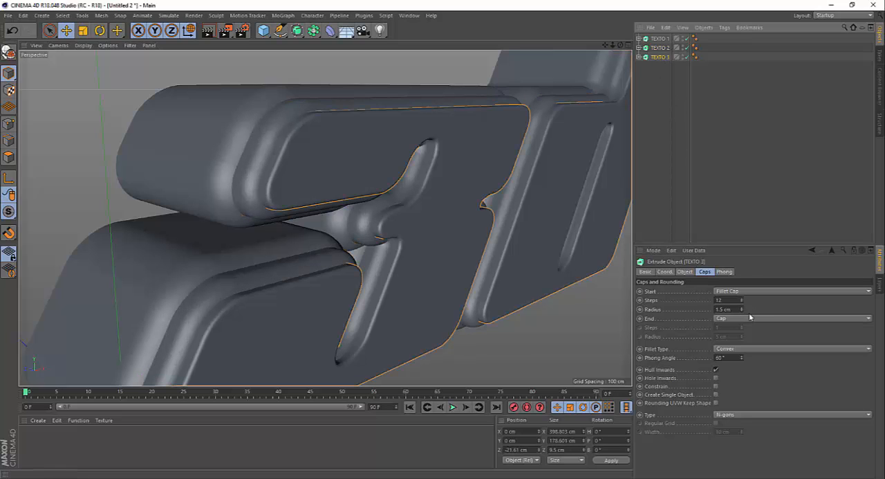
click(742, 308)
Shift TEXTO 3 slightly forward along Z to about -23 cm so it protrudes from TEXTO 2.
alt+drag(302, 131, 251, 238)
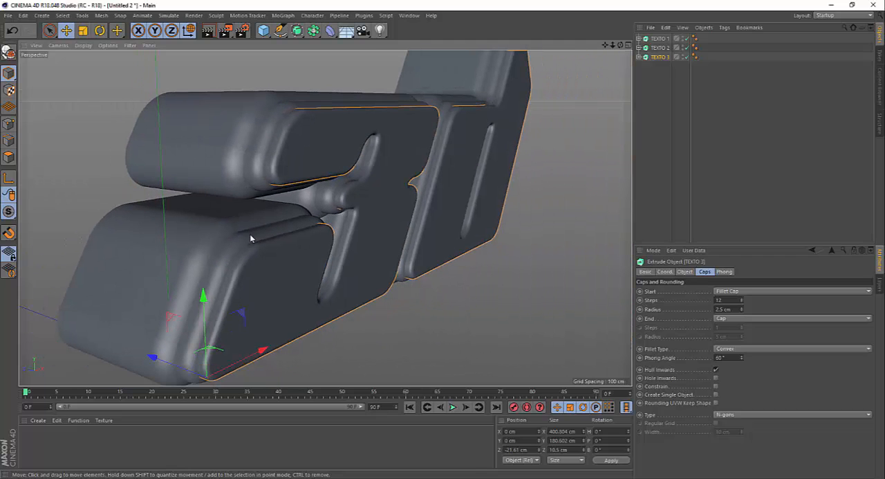
drag(158, 358, 161, 359)
alt+drag(243, 219, 376, 154)
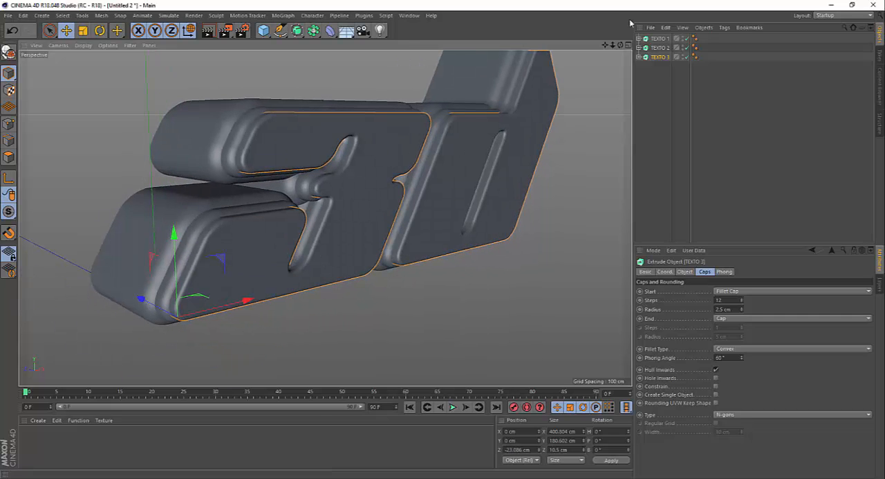
Frame the whole text at an angle in the perspective view and add a camera from that viewpoint.
drag(605, 47, 544, 88)
drag(605, 45, 582, 70)
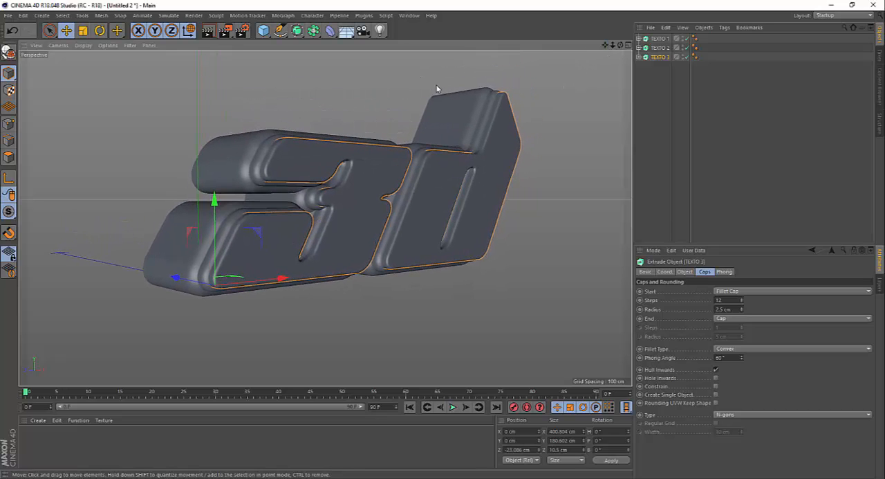
alt+drag(437, 88, 385, 96)
click(386, 88)
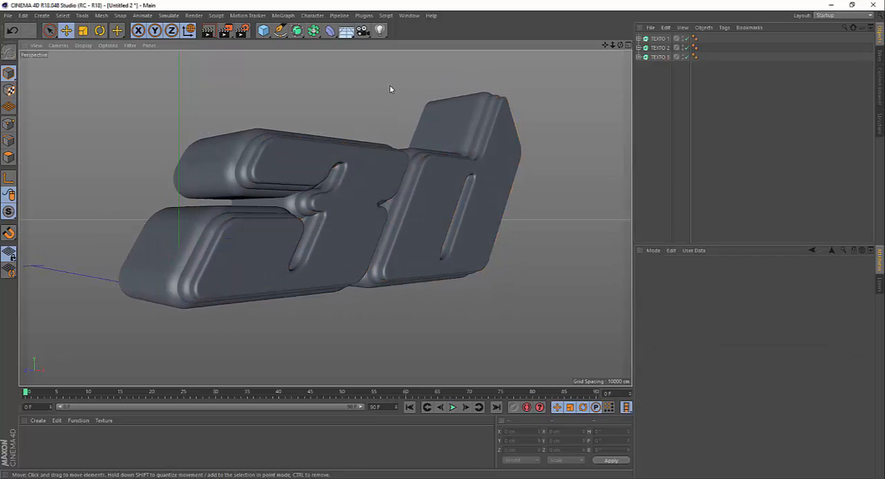
click(363, 31)
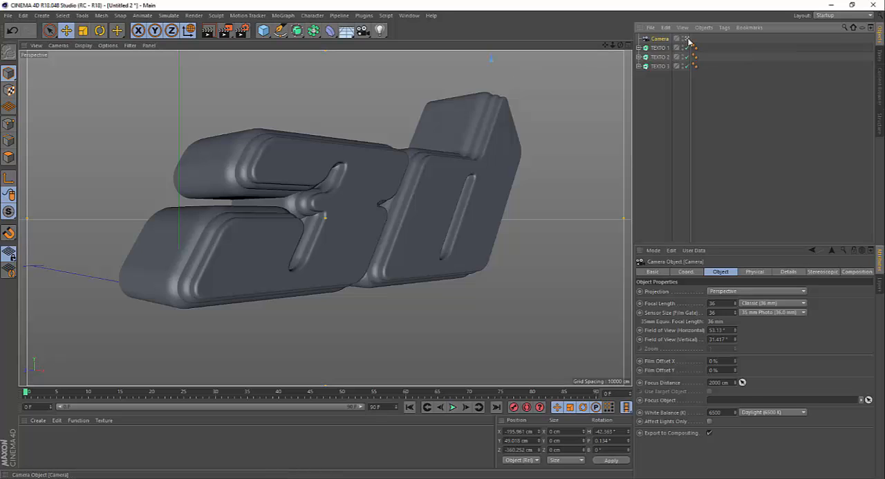
Compare the camera's framing of the text with the free perspective view by switching between them, ending outside the camera.
scroll(330, 142, down, 4)
alt+drag(332, 149, 280, 167)
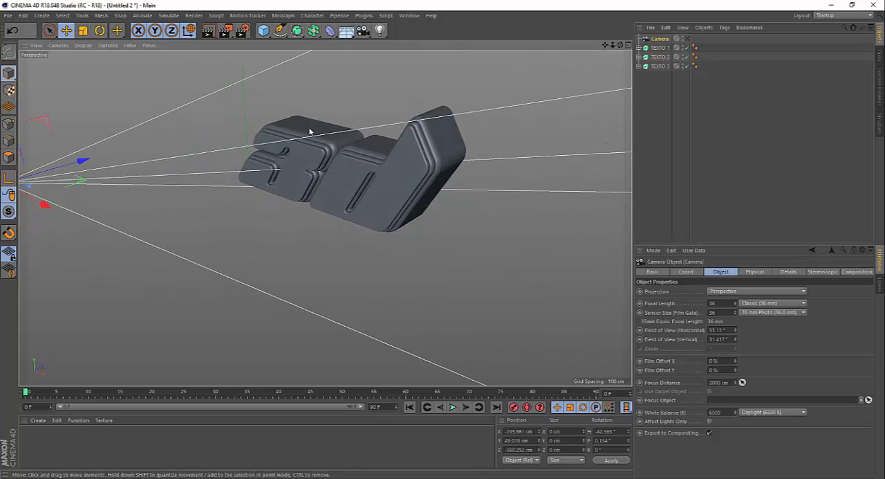
click(687, 39)
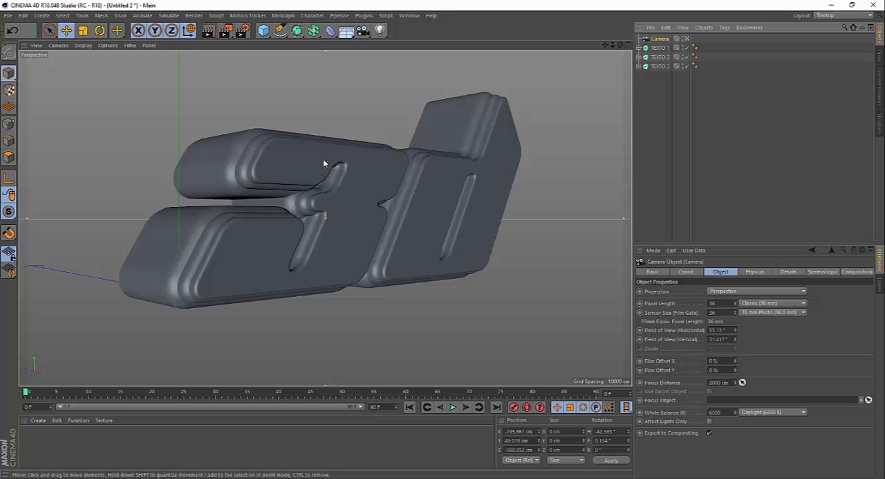
click(688, 39)
click(687, 39)
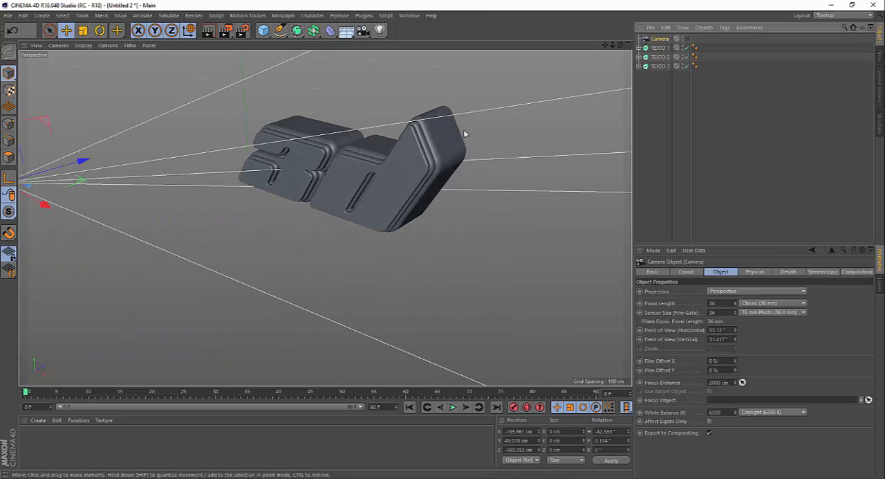
click(687, 38)
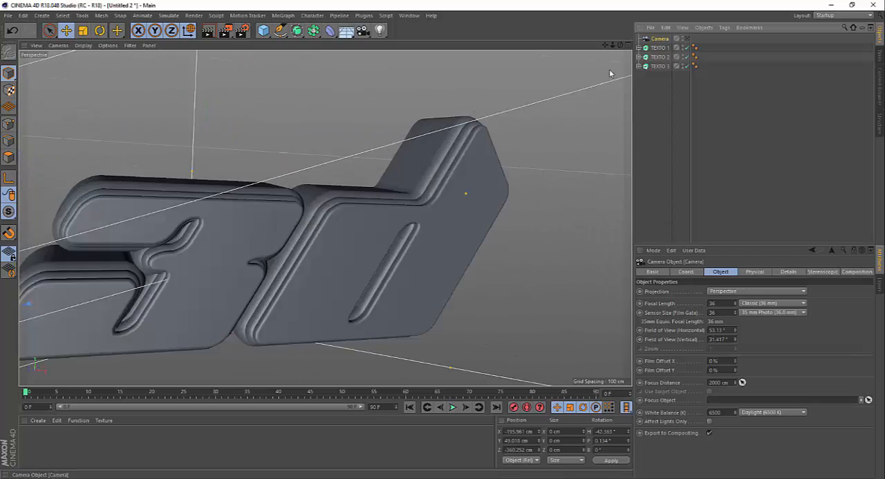
click(688, 39)
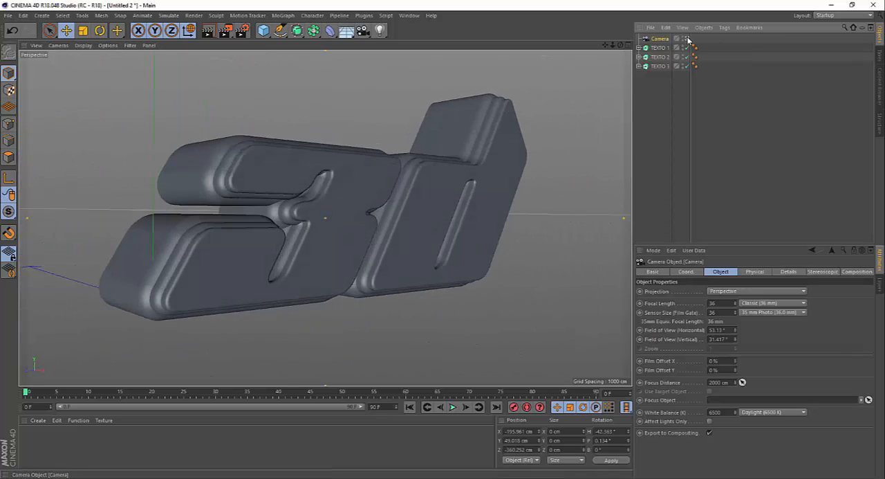
click(687, 40)
alt+drag(350, 186, 463, 152)
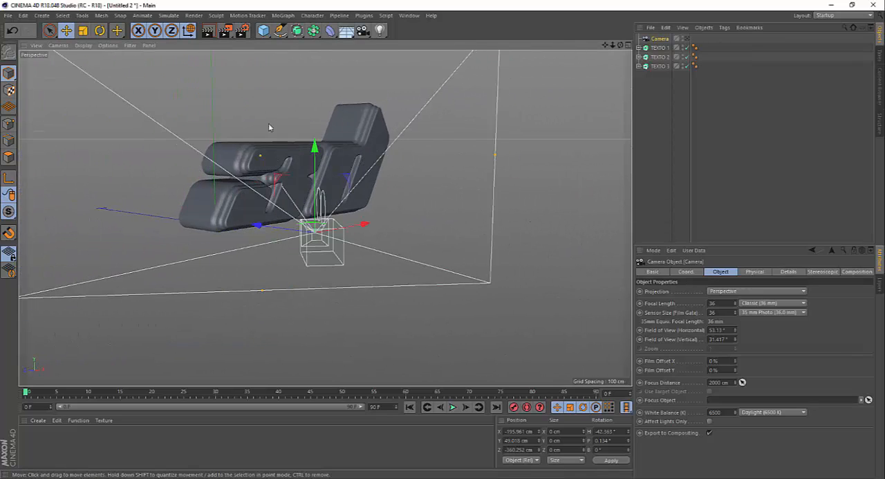
scroll(270, 129, up, 4)
drag(605, 45, 616, 44)
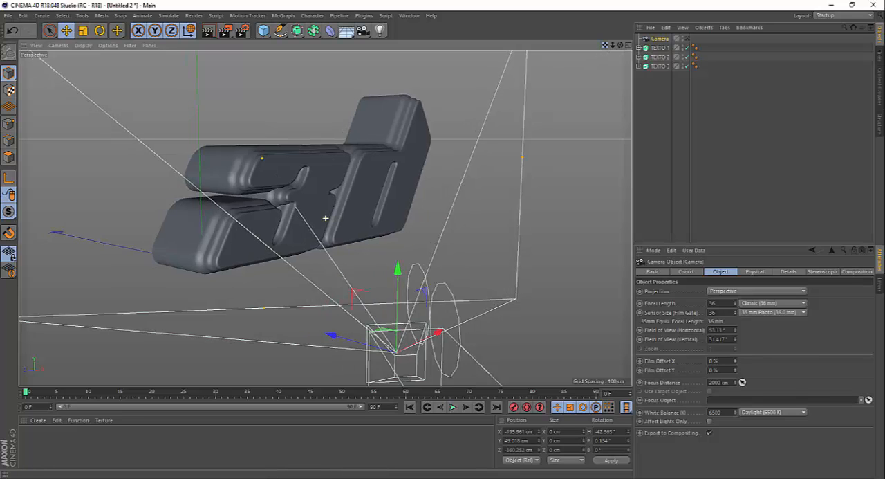
alt+middle_drag(245, 194, 265, 184)
scroll(229, 211, up, 1)
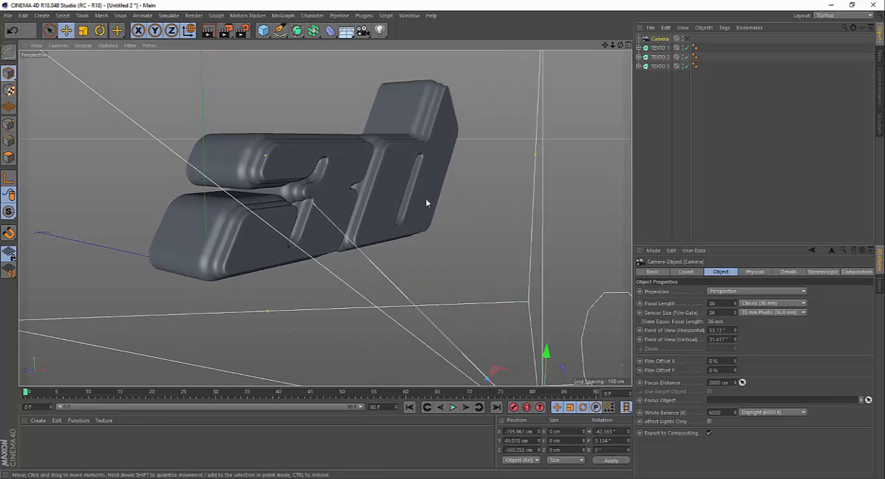
Create a new material named Cinza and darken its color to a gray with a V value of 40%.
double_click(69, 450)
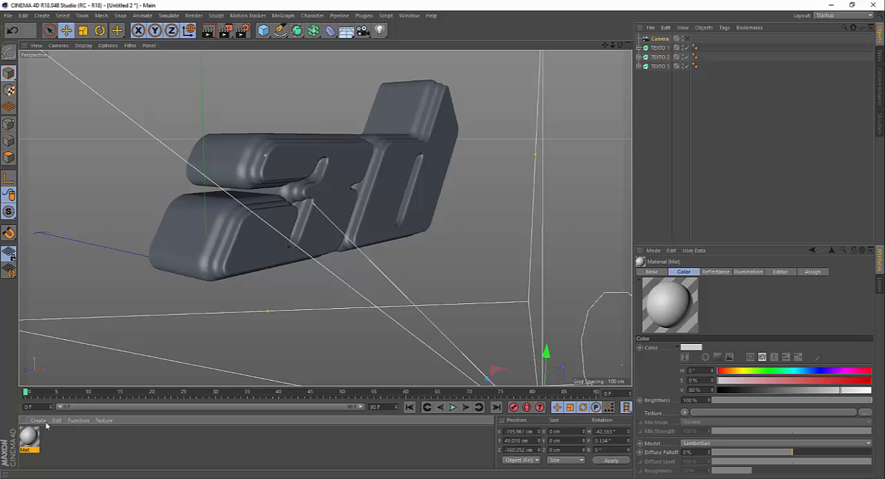
double_click(29, 436)
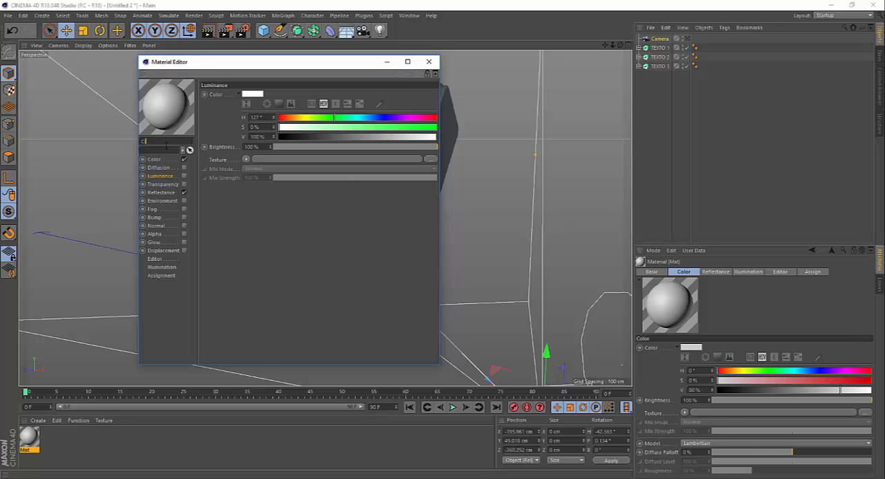
key(Return)
click(152, 159)
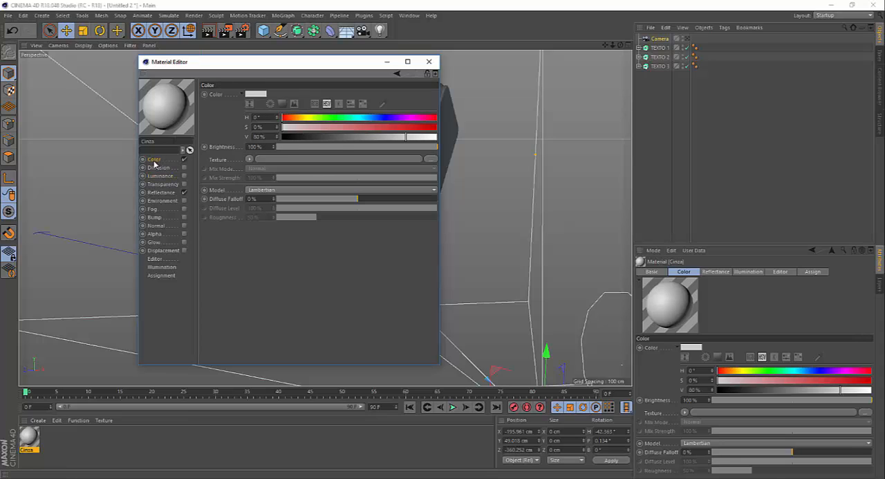
drag(352, 140, 349, 139)
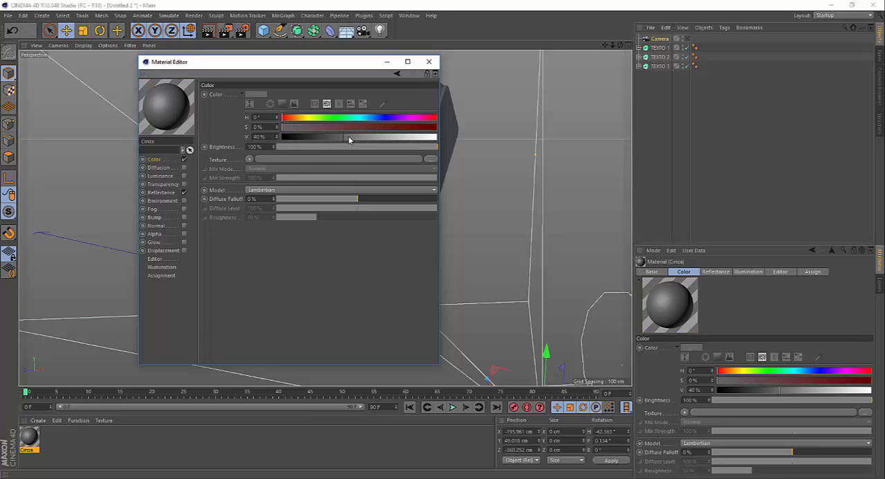
Disable Cinza's Default Specular layer and add a GGX reflectance layer with its layer color brightness at 55%.
click(161, 193)
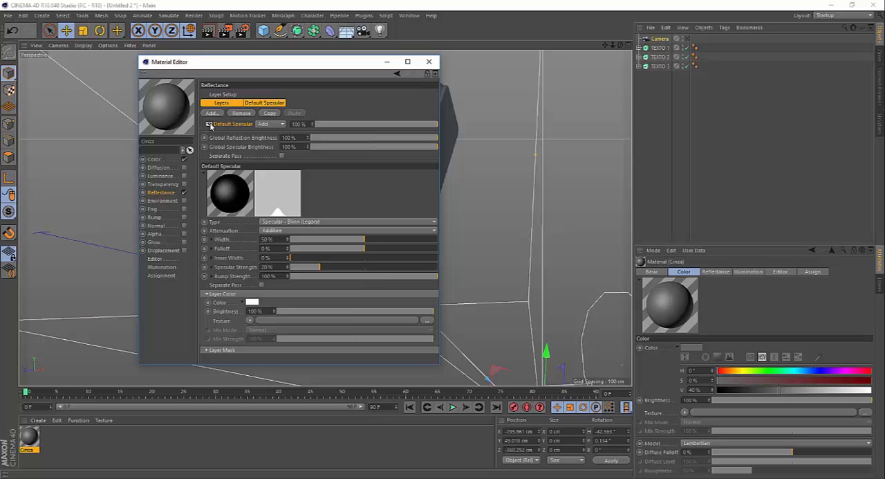
click(209, 125)
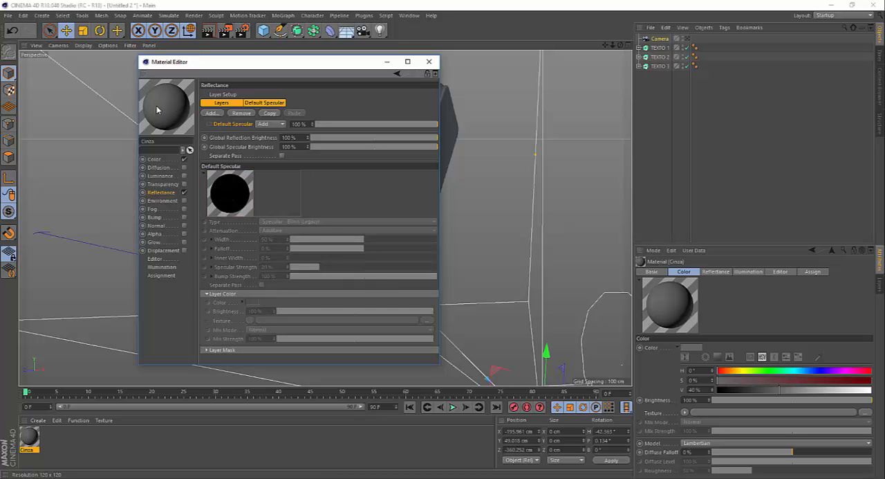
click(211, 114)
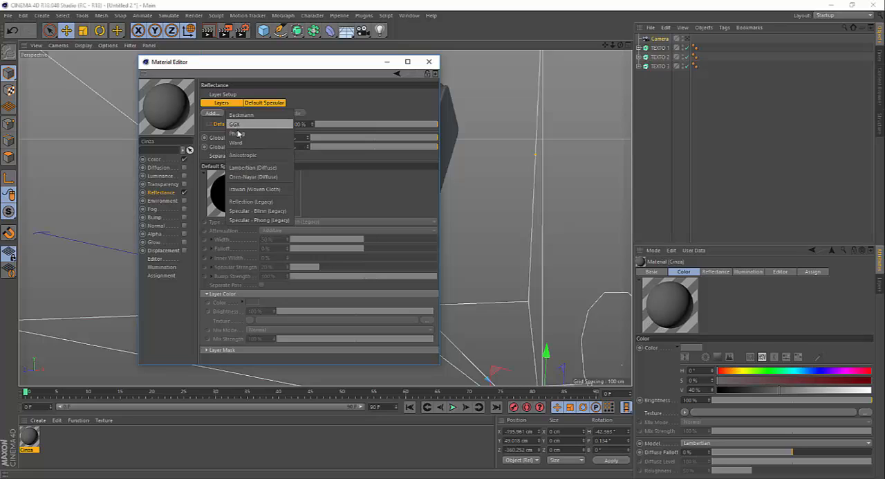
click(235, 124)
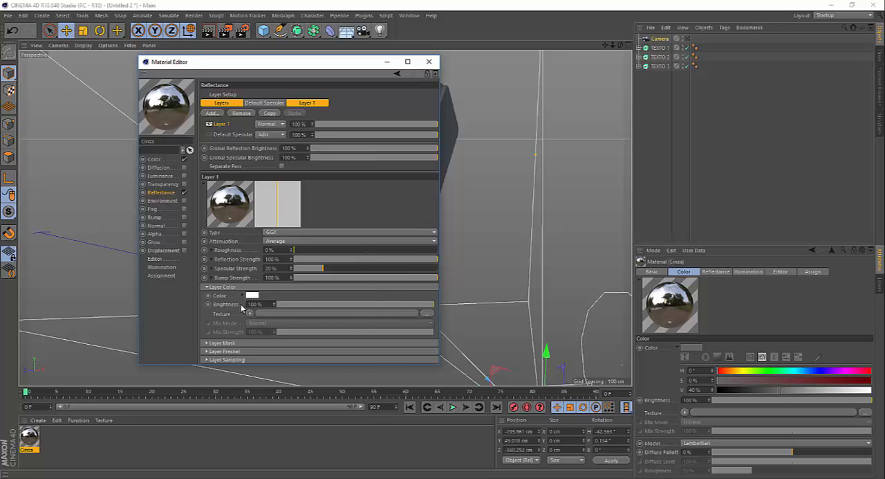
drag(430, 307, 365, 305)
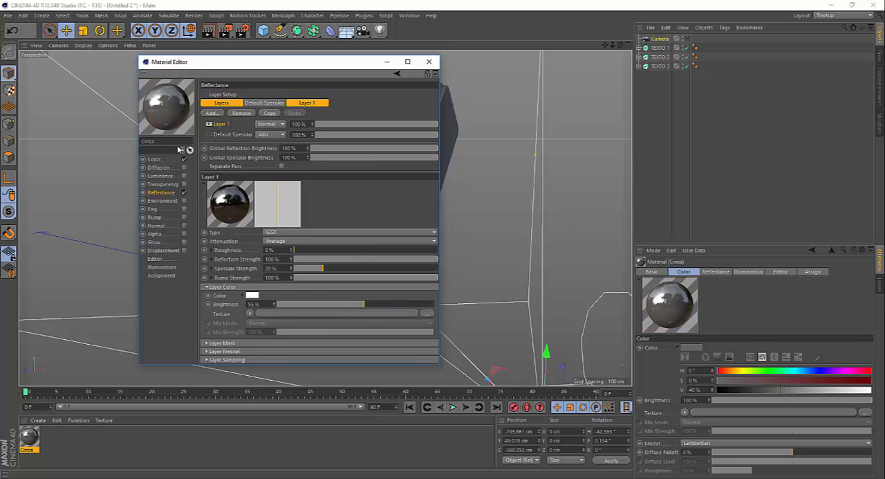
Set Cinza's reflection layer color brightness to 50% and apply the material to TEXTO 1 and TEXTO 3.
drag(364, 307, 356, 305)
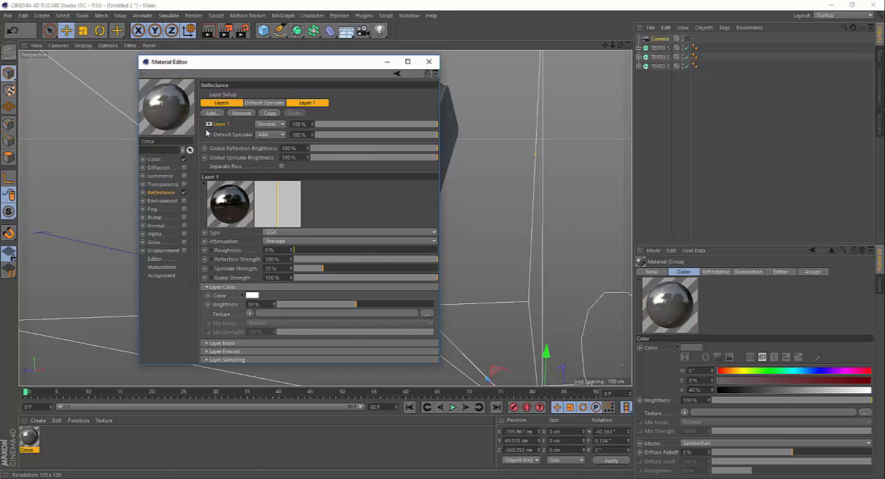
click(430, 63)
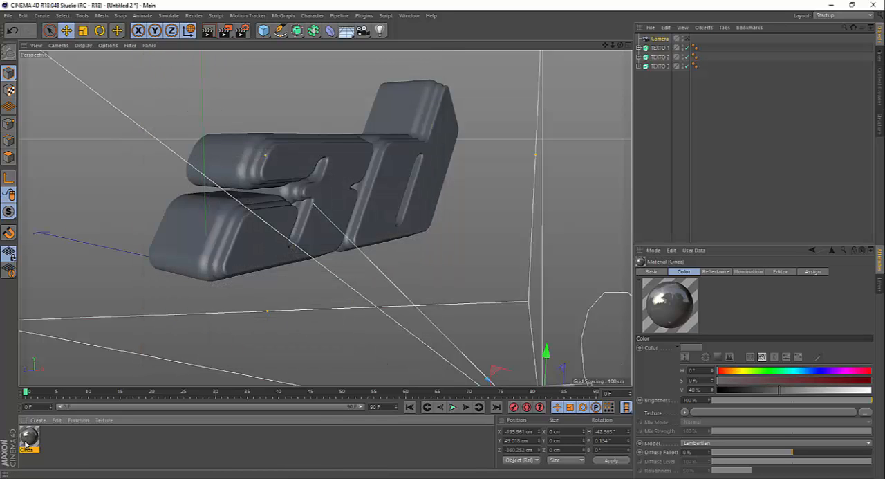
mouse_move(25, 441)
mouse_down()
mouse_move(544, 195)
mouse_move(659, 48)
mouse_up()
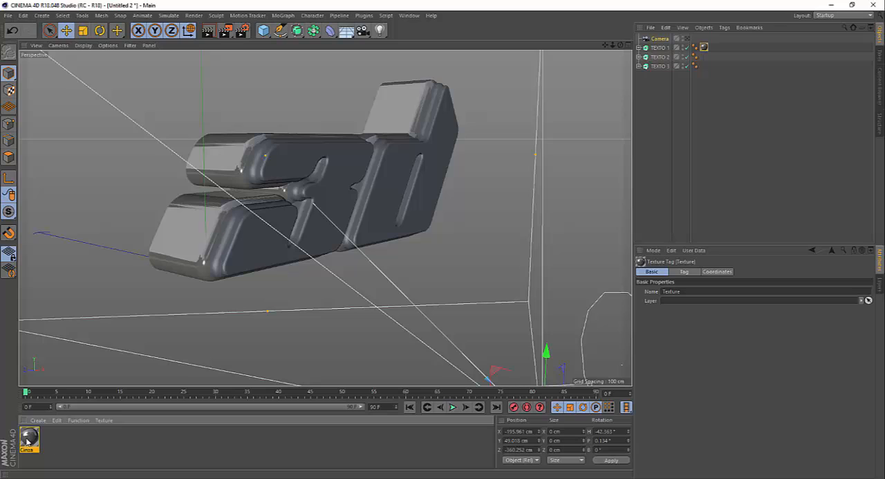
mouse_move(28, 441)
mouse_down()
mouse_move(308, 291)
mouse_move(664, 66)
mouse_up()
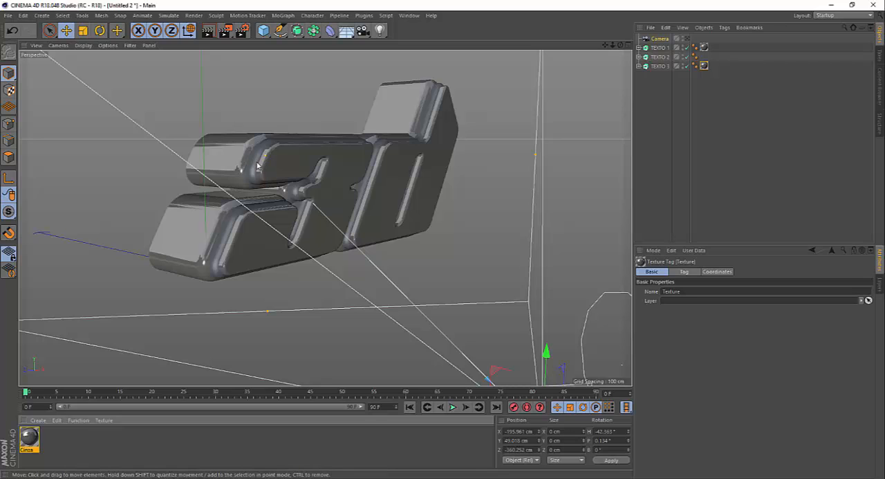
scroll(256, 165, up, 3)
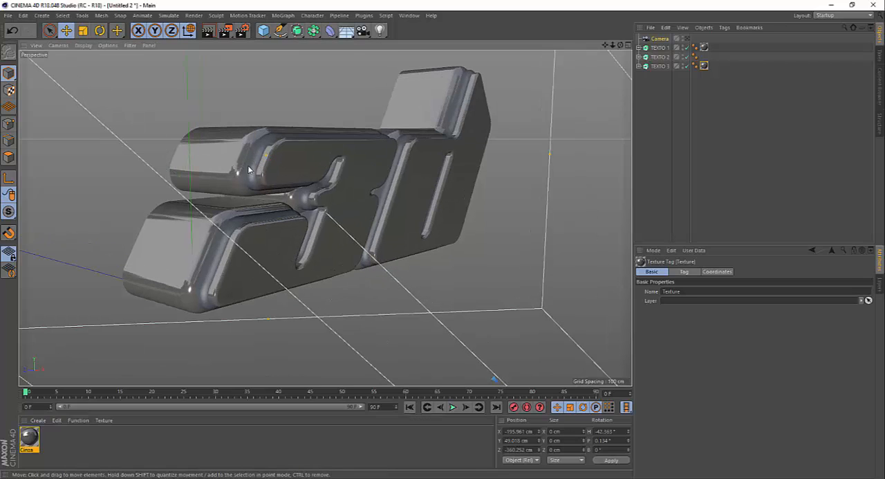
Create a second material named Verde and disable its Color channel.
double_click(67, 446)
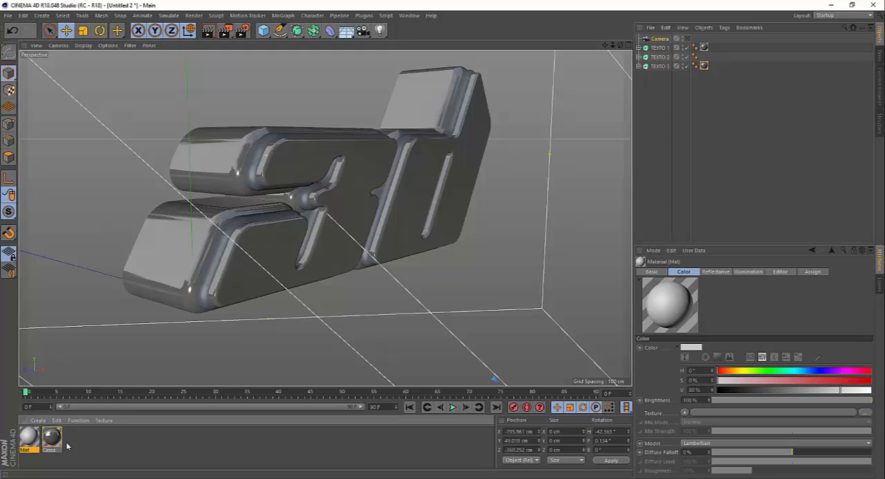
double_click(30, 438)
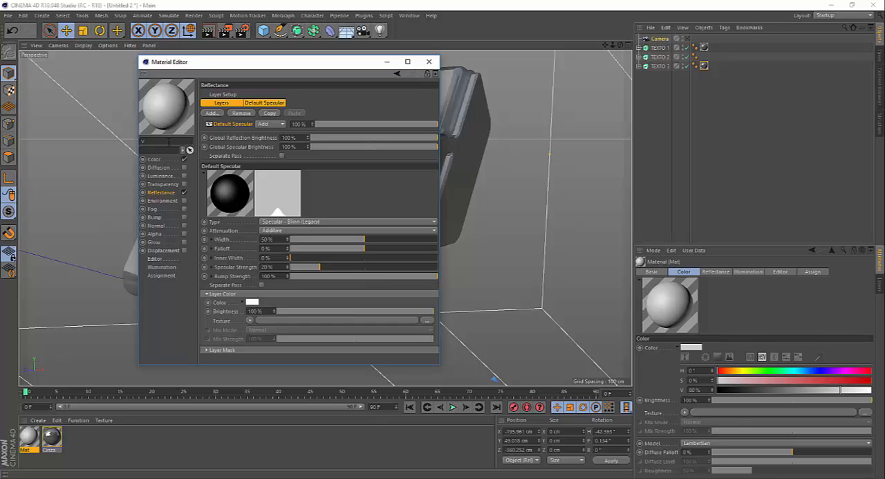
click(154, 160)
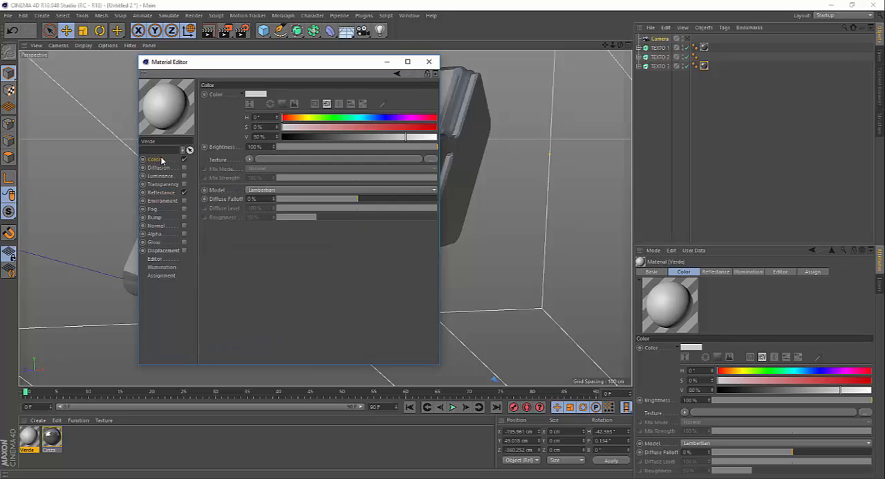
click(184, 159)
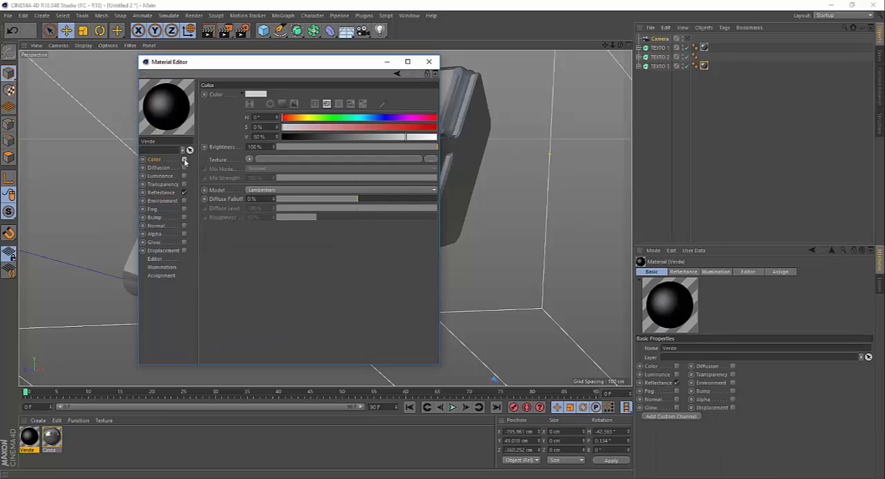
Enable Verde's Luminance channel and set its color to a pure green with H 123°, S 100% and V 100%.
click(160, 177)
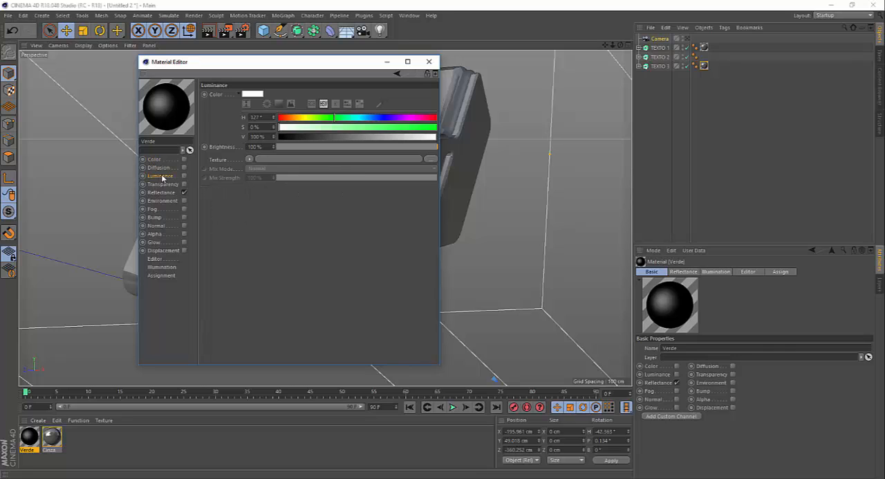
click(184, 176)
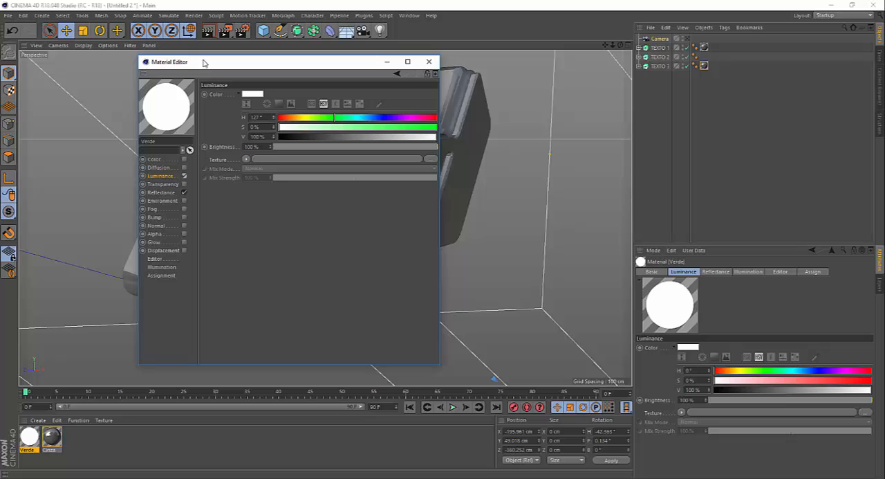
drag(204, 64, 201, 60)
drag(334, 115, 330, 115)
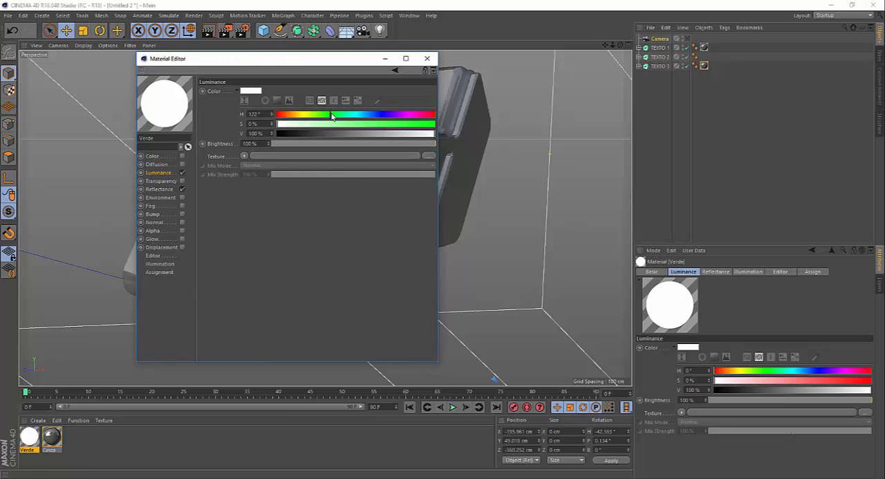
drag(336, 125, 426, 125)
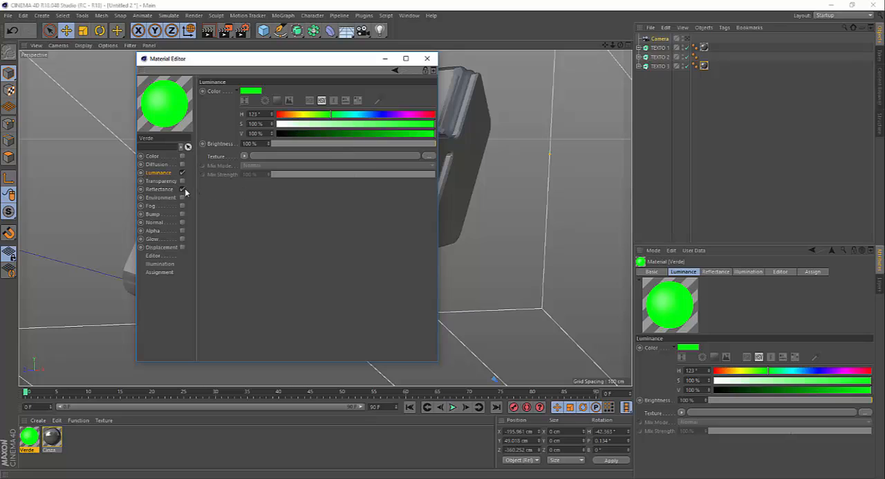
Disable Verde's Default Specular layer and add a Reflection (Legacy) layer with its layer color brightness at 55%.
click(160, 189)
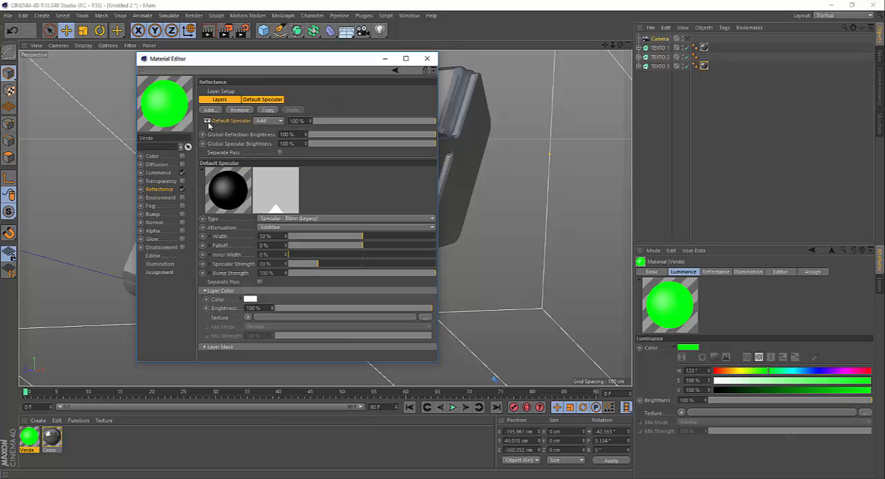
click(207, 121)
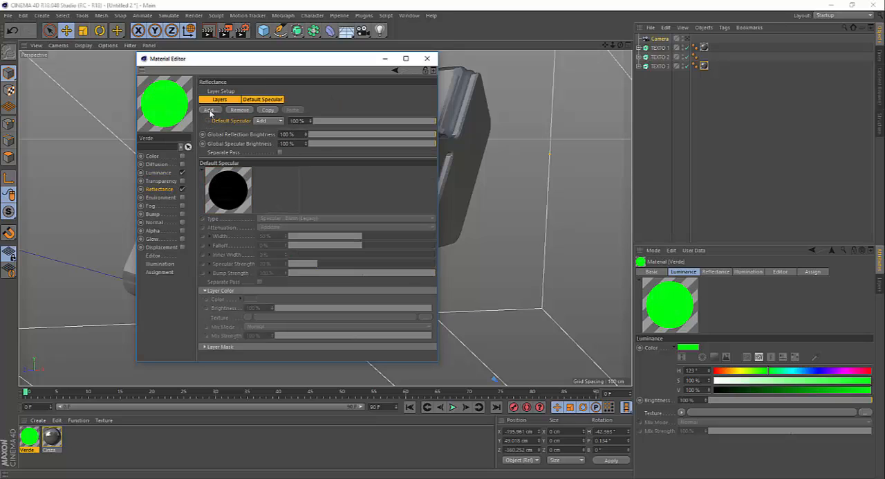
click(210, 110)
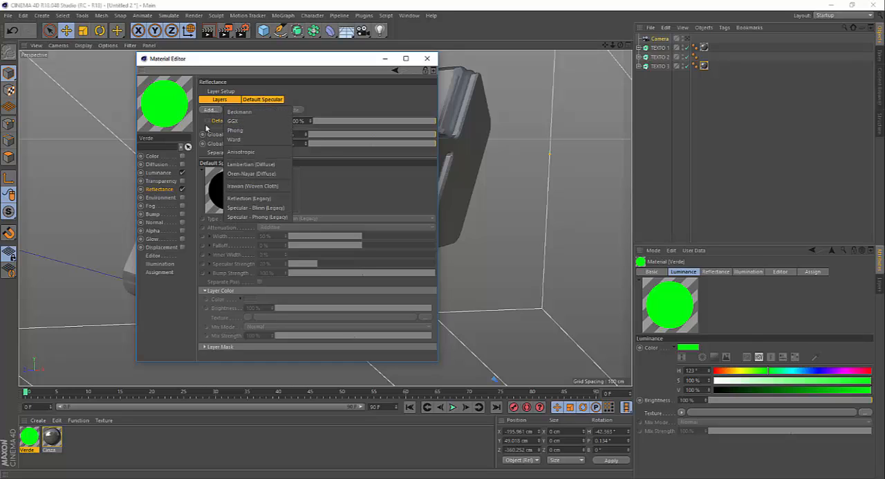
click(248, 199)
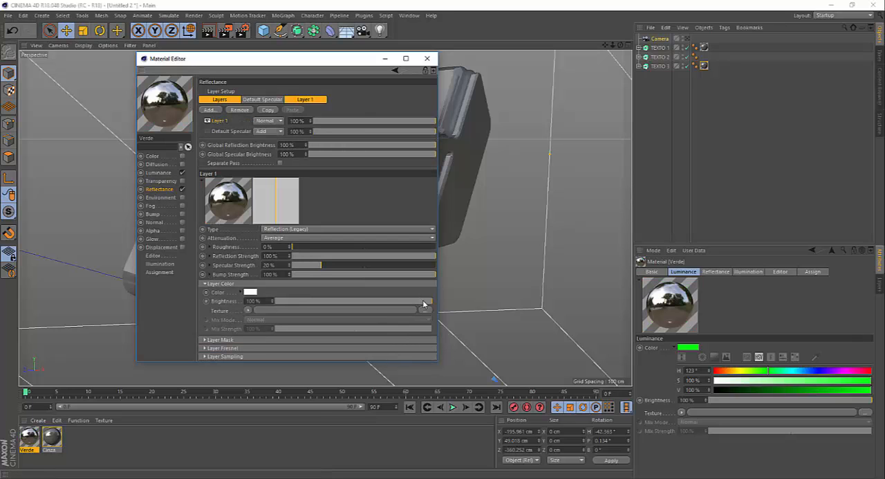
drag(427, 305, 379, 302)
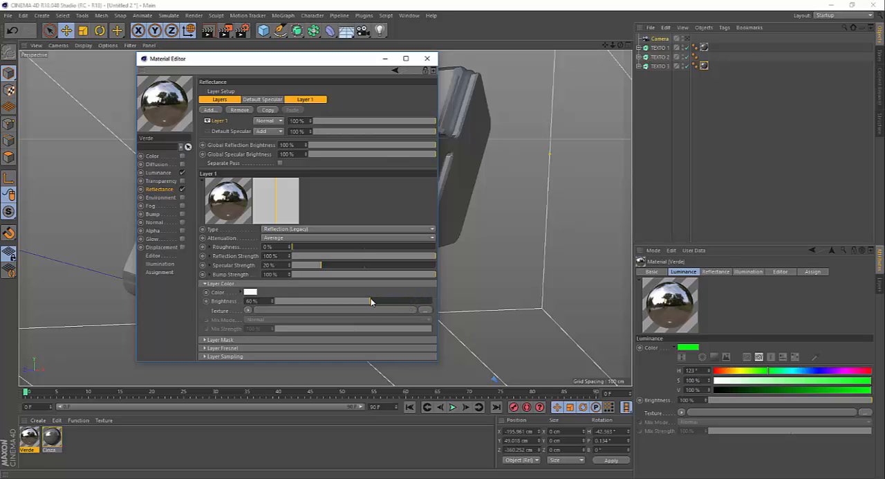
drag(367, 301, 363, 302)
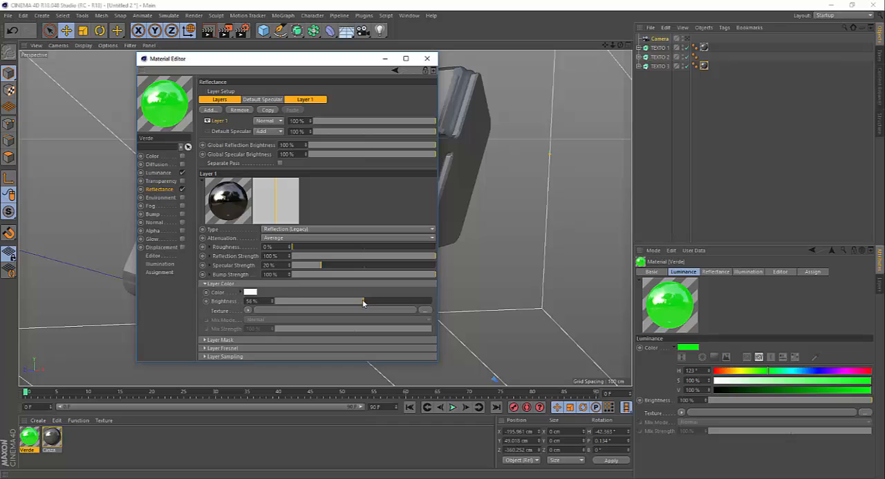
click(426, 59)
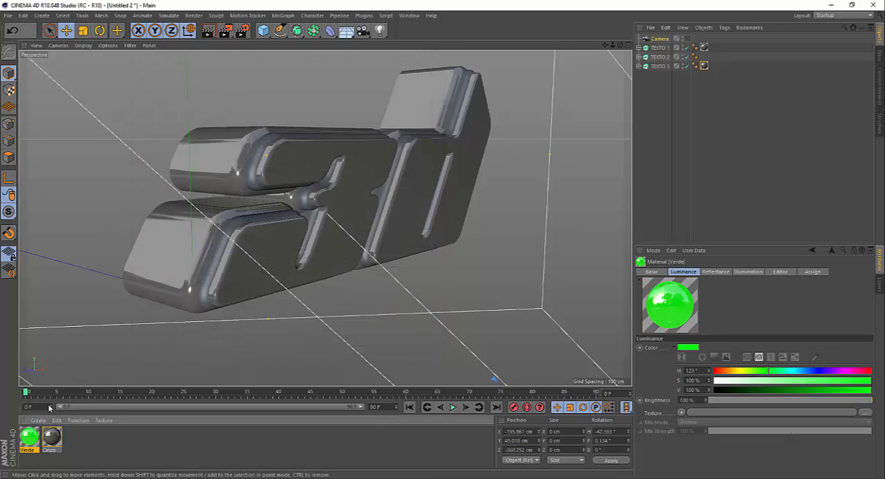
Apply Verde to TEXTO 2 and switch the perspective view to look through the camera.
drag(29, 441, 664, 58)
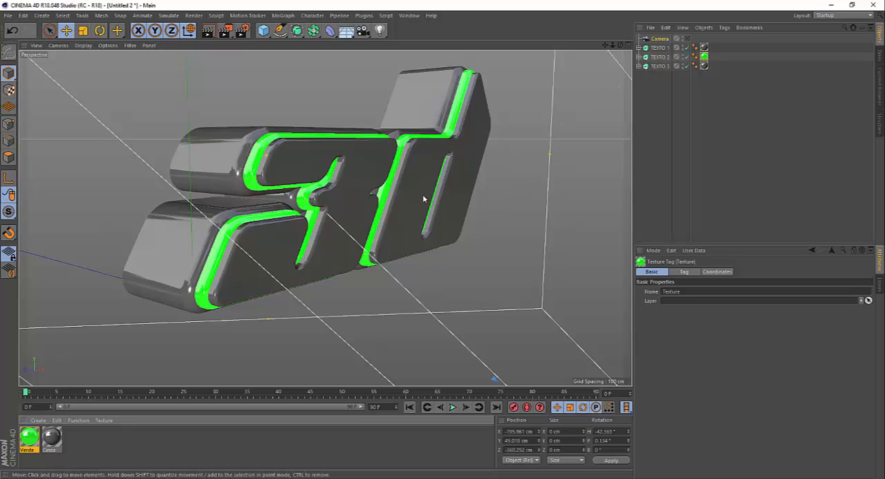
click(687, 39)
click(688, 39)
click(688, 39)
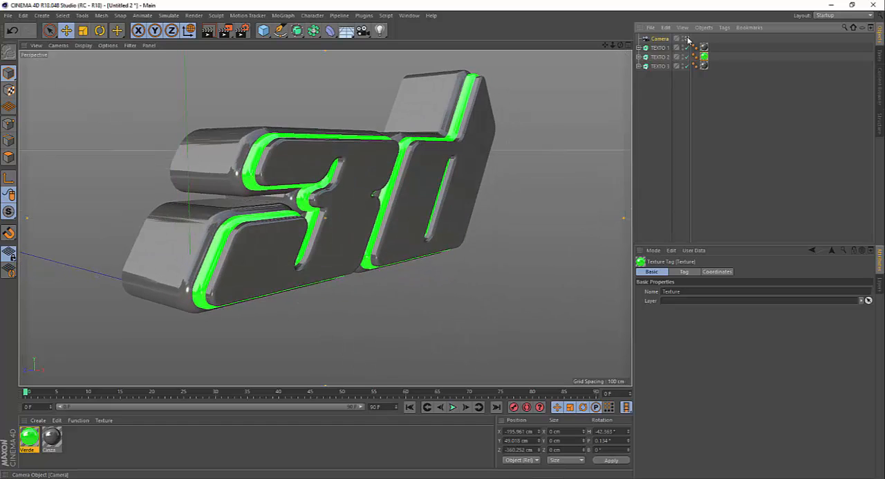
click(688, 40)
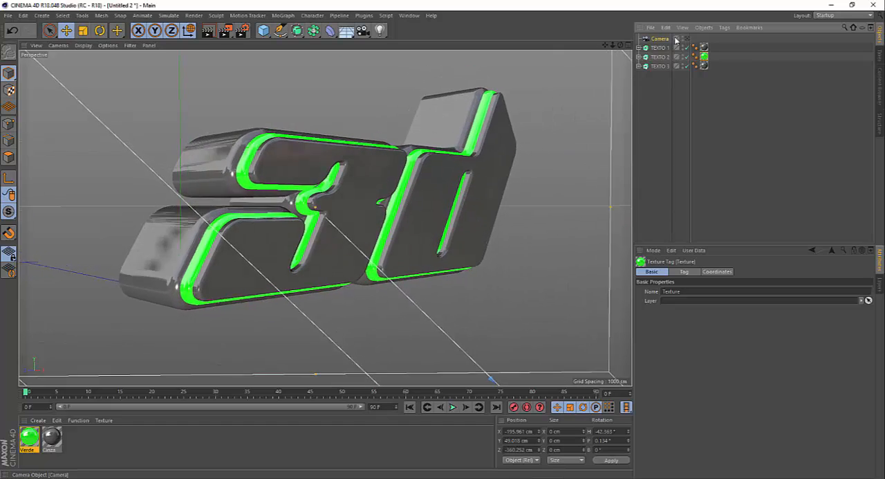
Render the camera view to the Picture Viewer and examine the green reflections along the text edges up close.
click(227, 32)
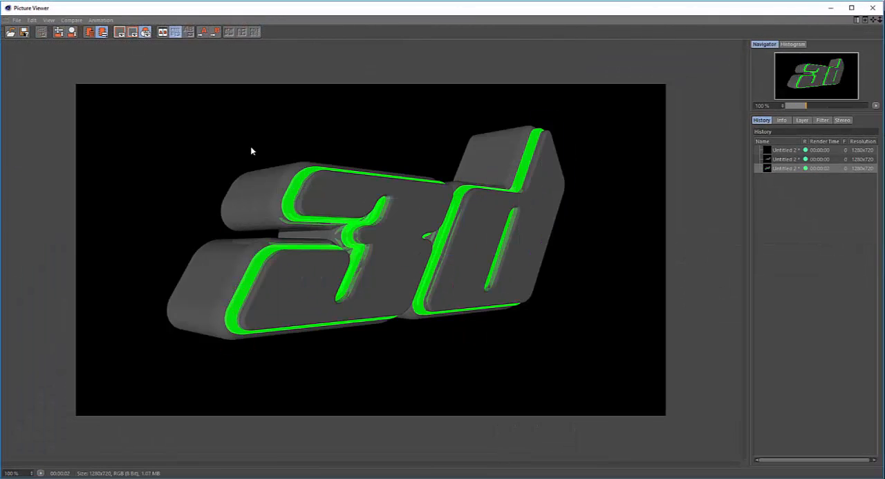
scroll(317, 150, up, 2)
scroll(299, 215, up, 3)
scroll(282, 219, down, 4)
scroll(280, 220, up, 4)
scroll(326, 207, down, 1)
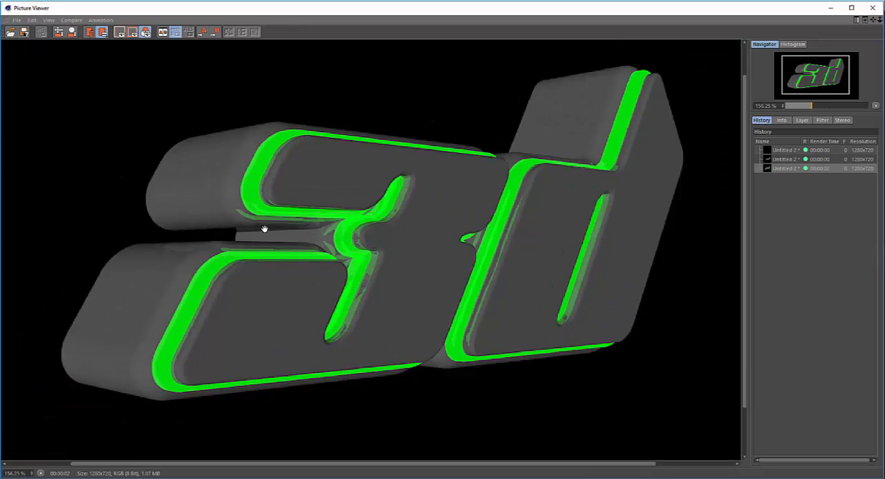
scroll(218, 220, up, 2)
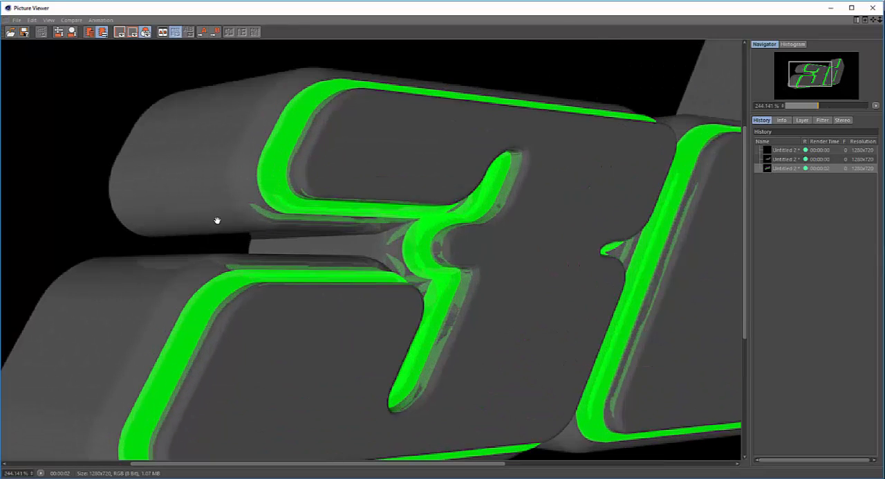
scroll(266, 229, up, 2)
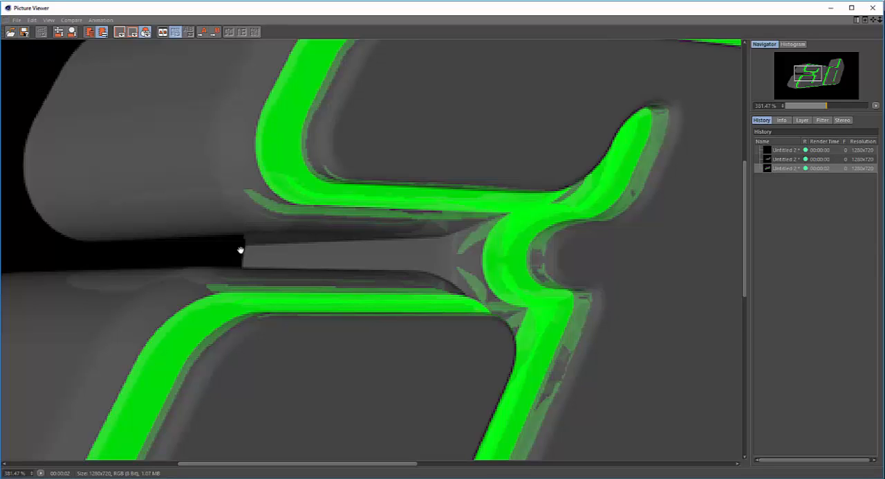
scroll(243, 252, down, 2)
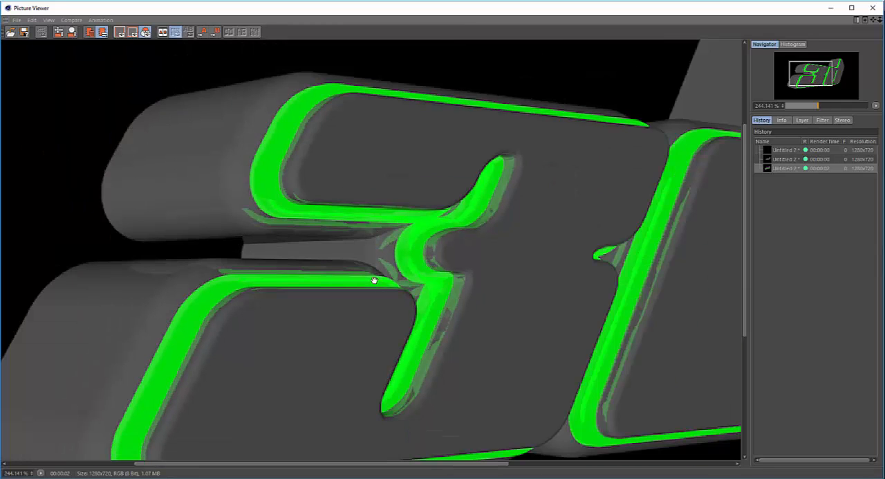
scroll(367, 265, down, 4)
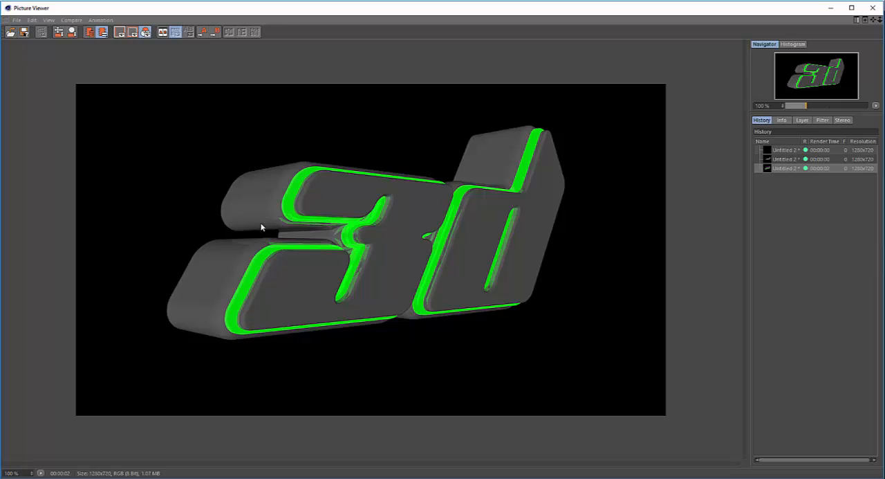
scroll(262, 227, up, 2)
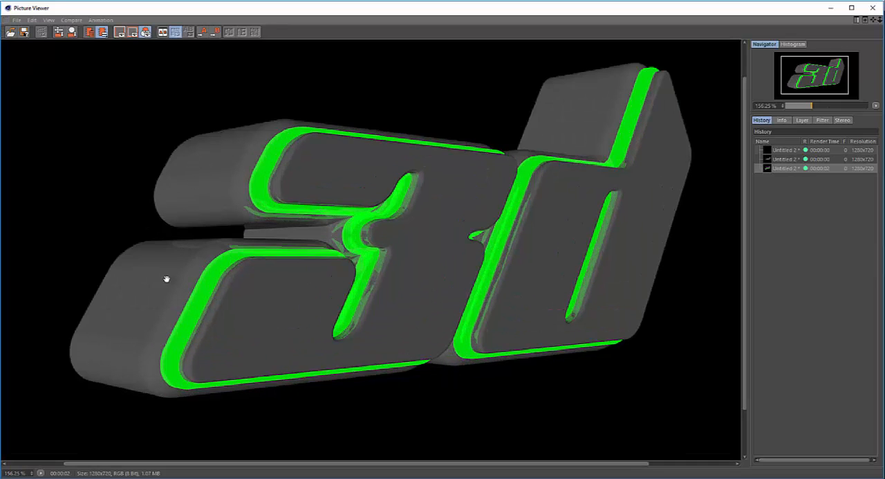
scroll(234, 341, down, 1)
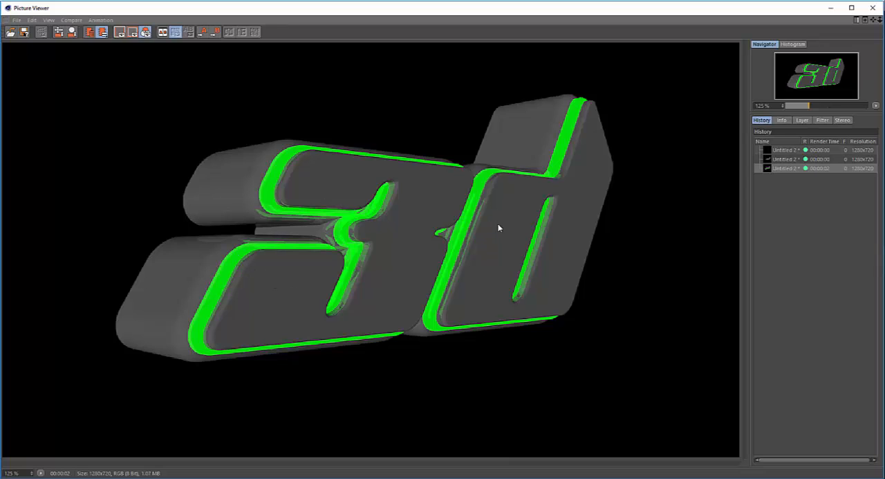
scroll(339, 210, up, 1)
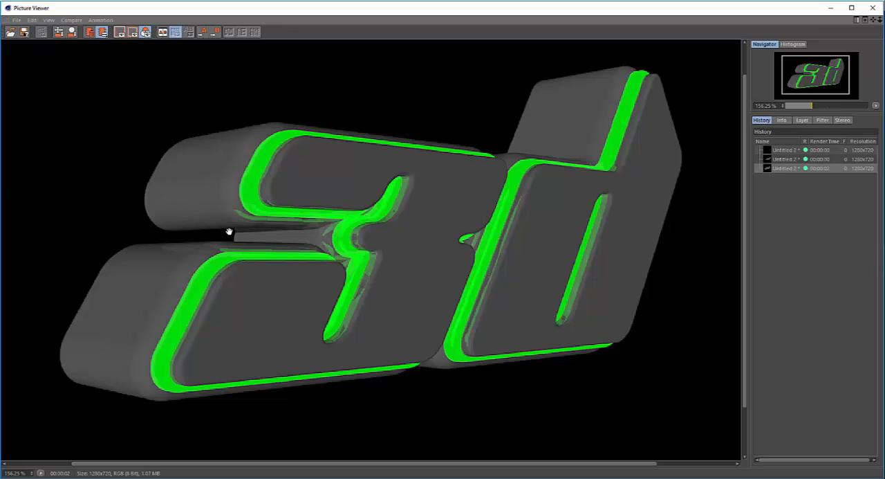
scroll(349, 264, down, 1)
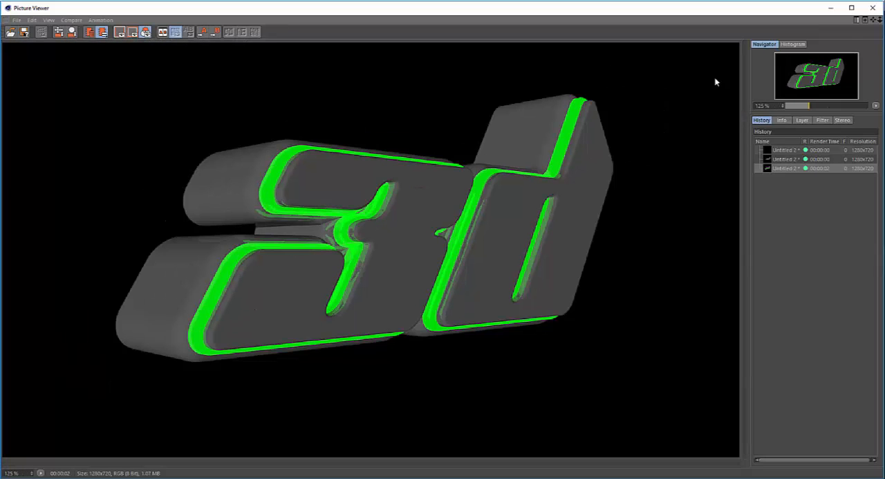
click(874, 8)
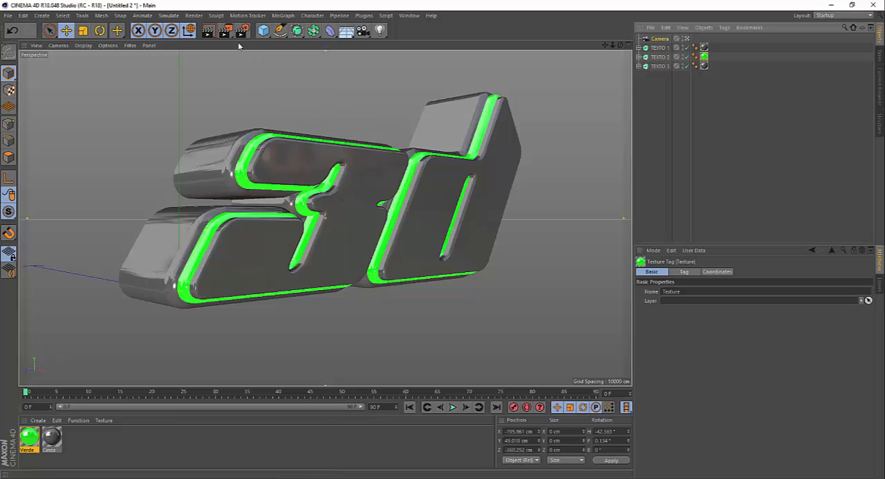
Reopen the Picture Viewer to bring back the last render.
click(408, 16)
click(430, 183)
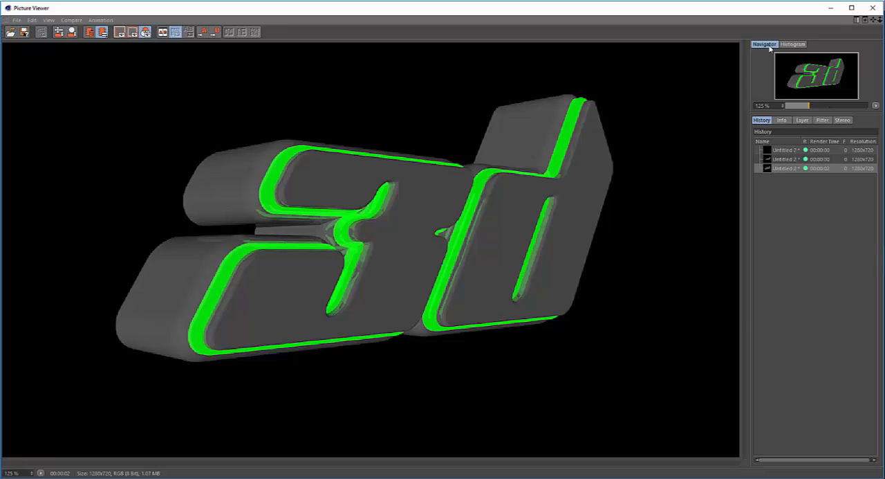
Add the Global Illumination effect to the render settings and choose the Interior - Preview preset.
click(873, 8)
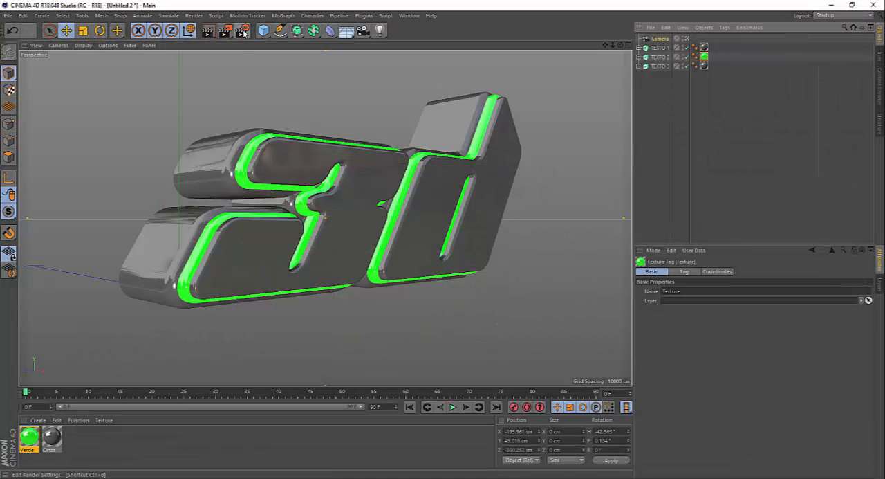
click(243, 31)
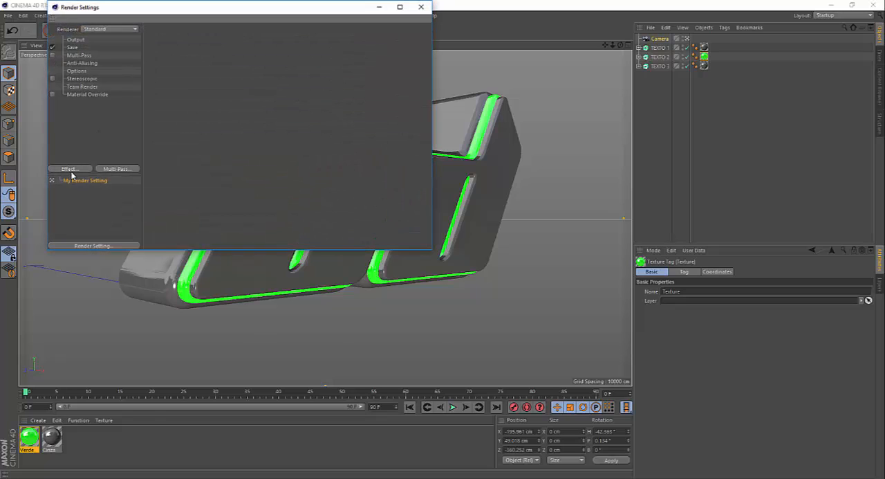
click(69, 169)
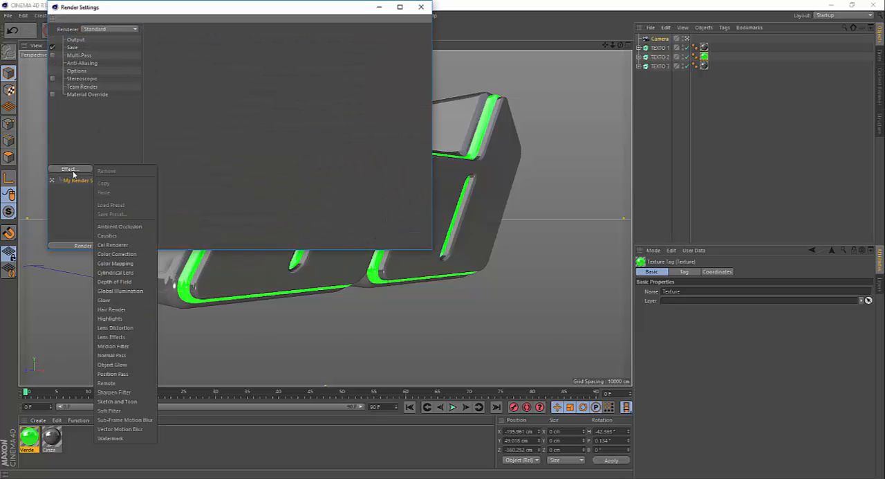
click(118, 291)
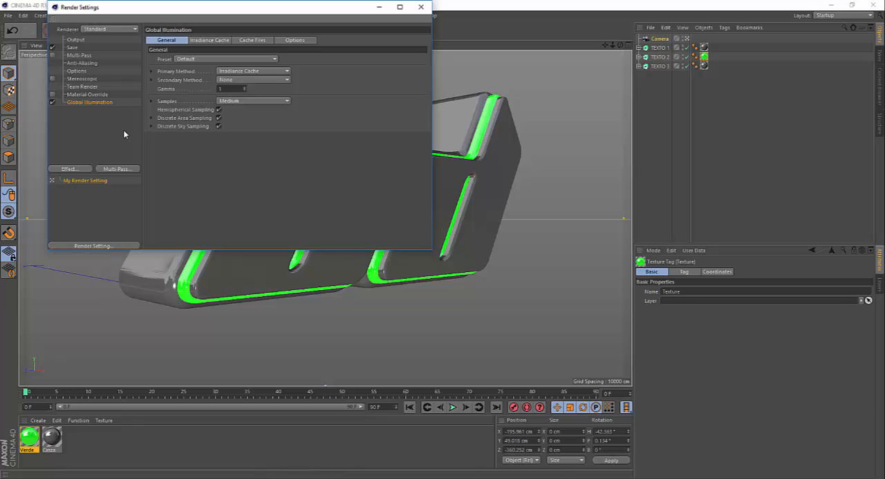
drag(157, 11, 361, 45)
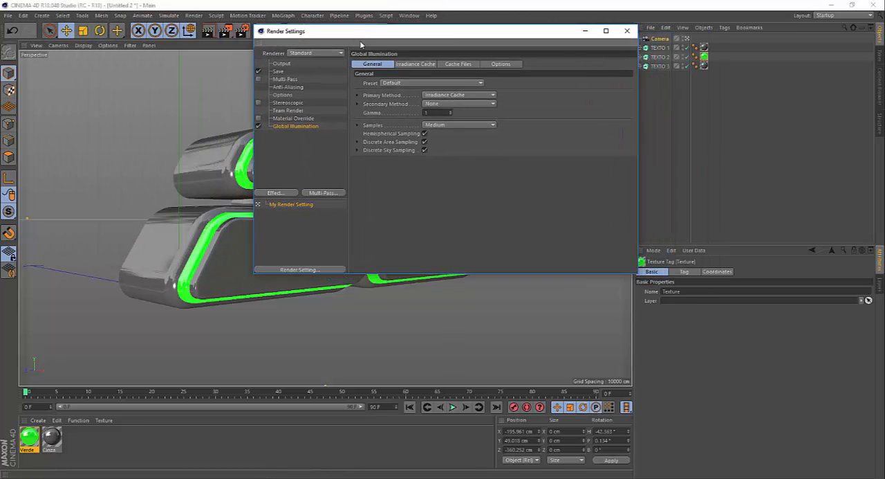
click(394, 83)
click(395, 114)
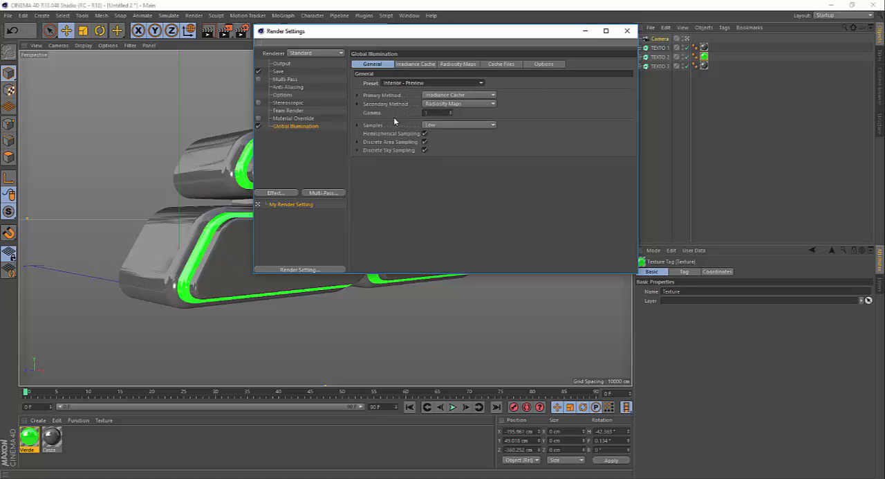
click(626, 30)
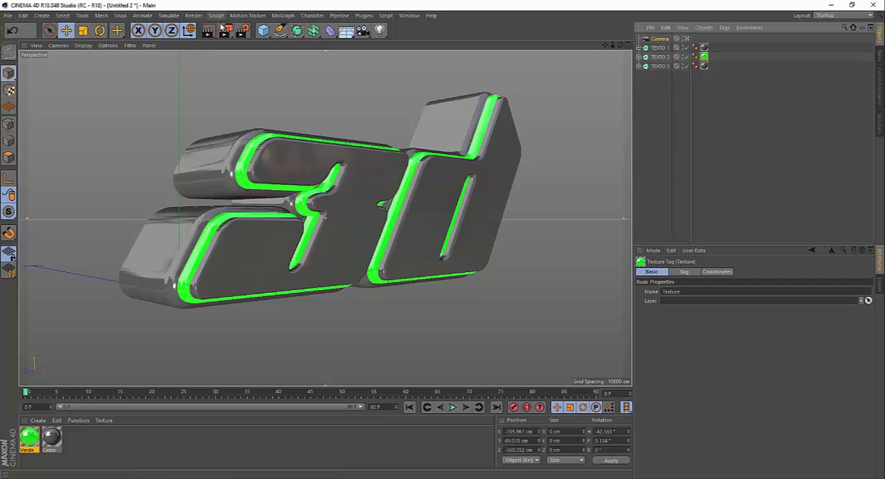
Render the camera view to the Picture Viewer, check Verde's reflectance settings, and compare the new render with the previous one.
click(226, 32)
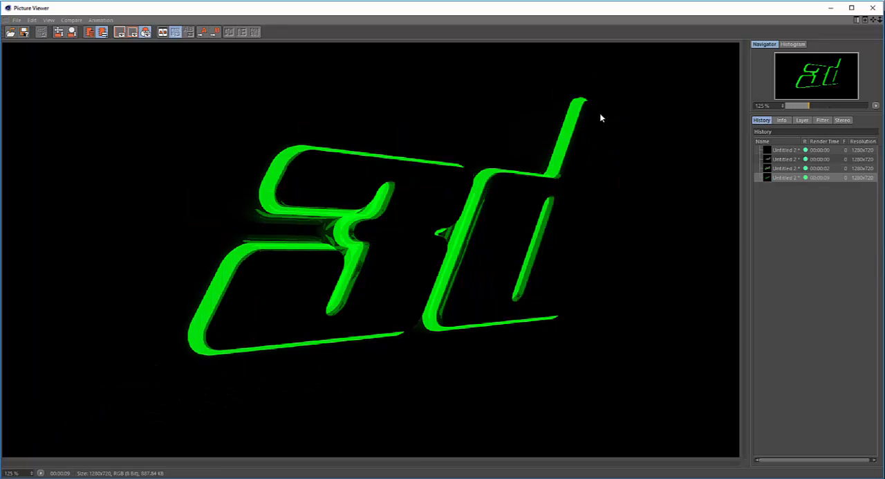
click(830, 7)
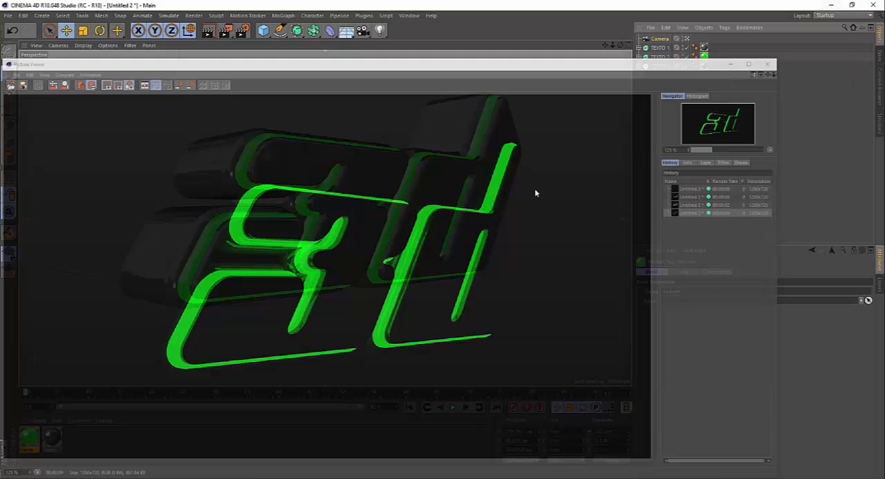
double_click(28, 437)
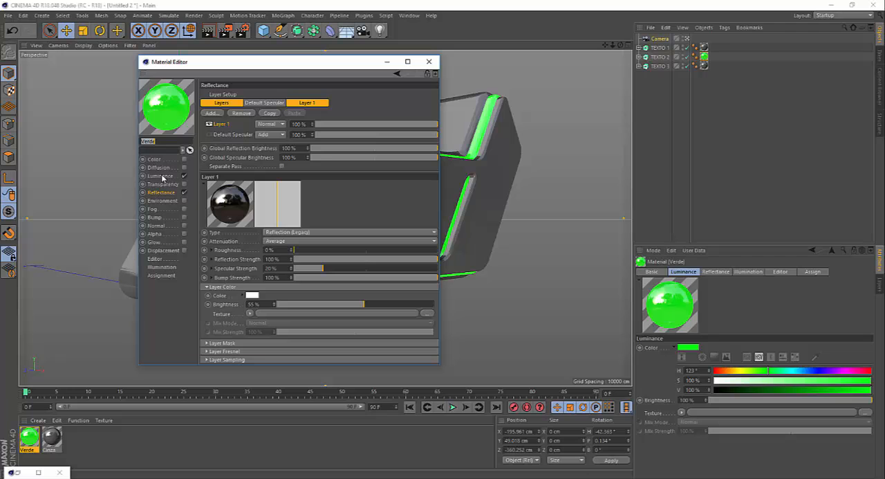
click(429, 62)
click(39, 472)
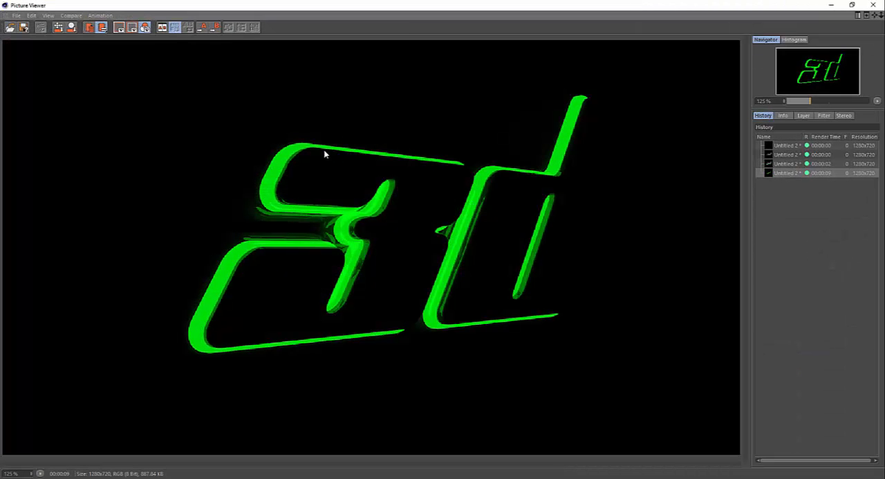
click(783, 164)
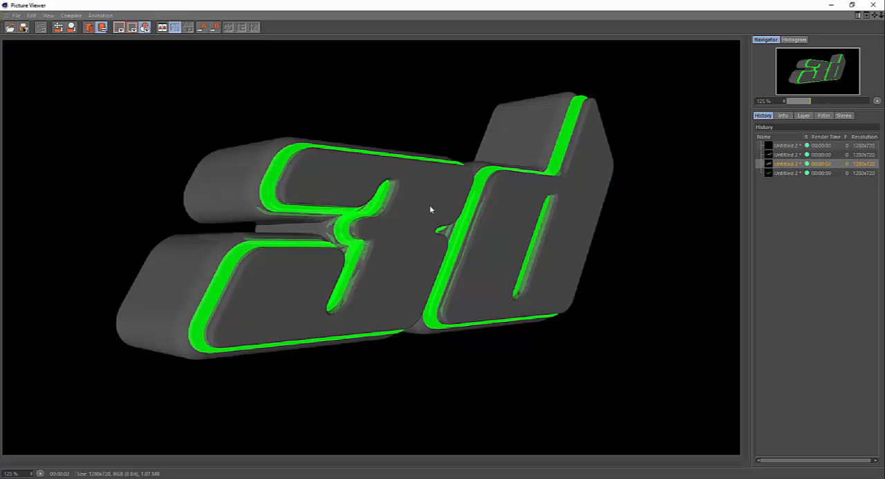
click(789, 173)
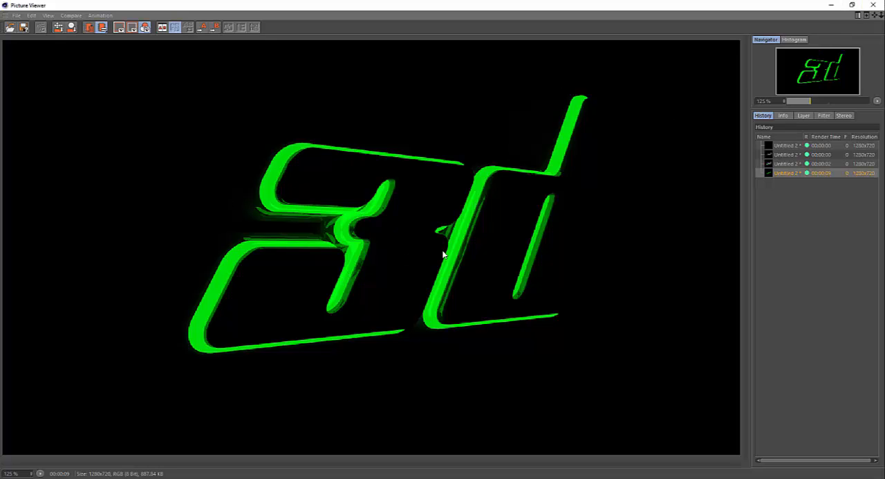
click(872, 5)
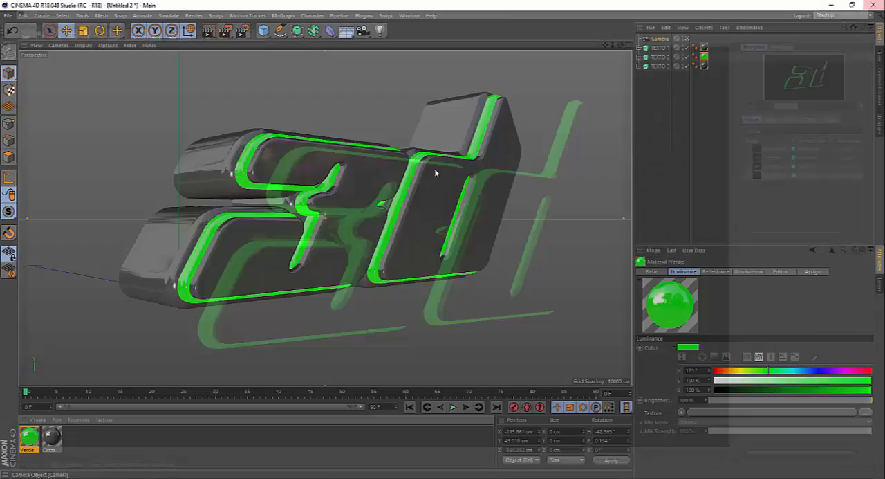
Leave the camera view and add a Plane primitive to the scene.
click(687, 39)
scroll(328, 117, down, 8)
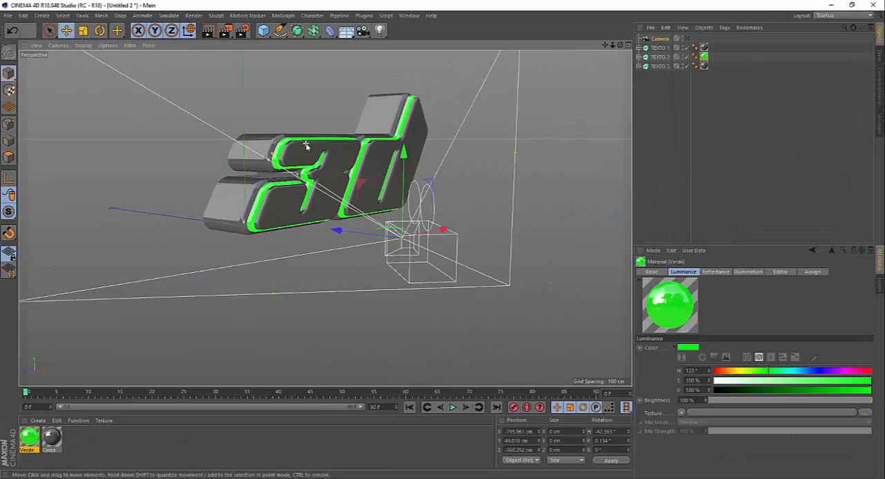
alt+drag(368, 144, 334, 154)
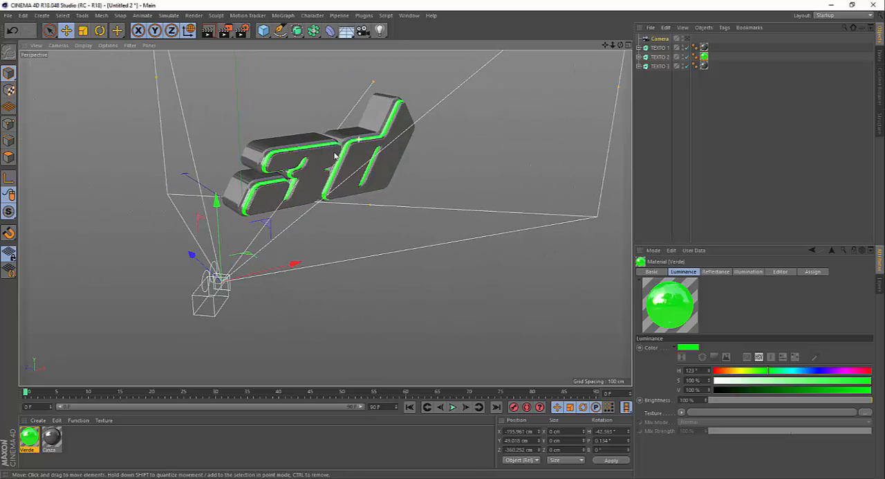
alt+drag(282, 77, 282, 80)
scroll(282, 80, up, 1)
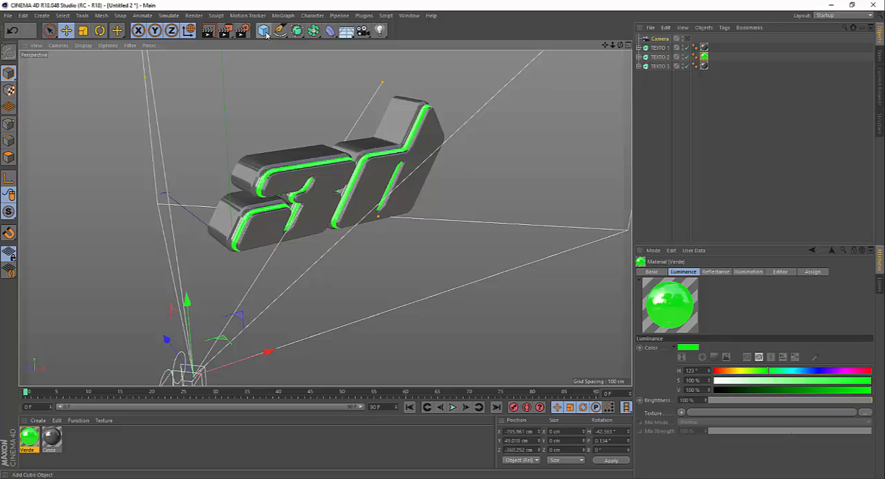
click(265, 31)
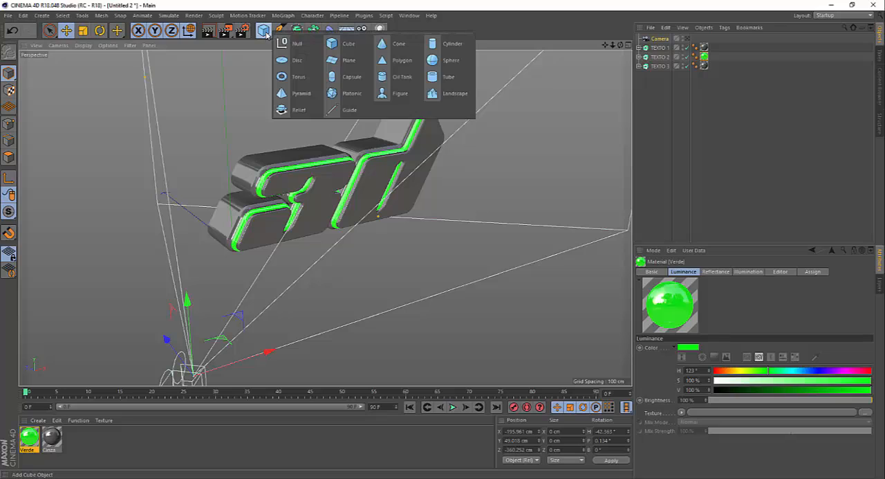
click(348, 61)
scroll(323, 123, down, 4)
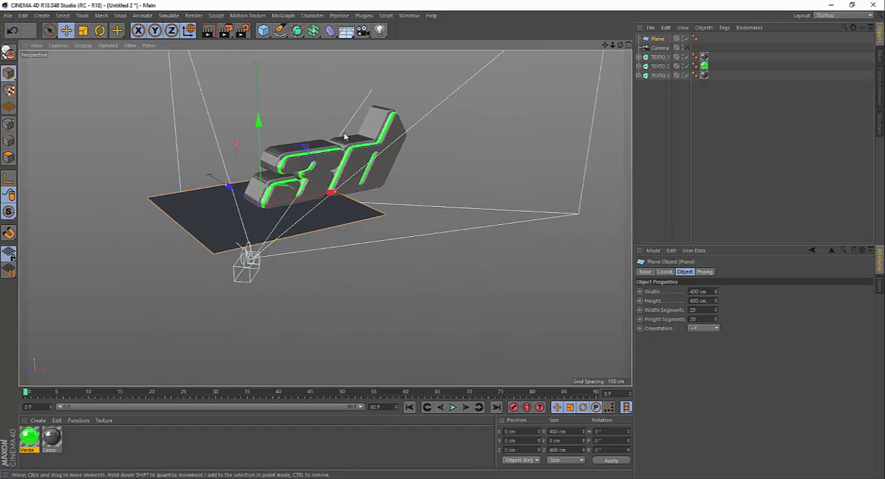
scroll(282, 143, up, 3)
Rotate the plane to a bank angle of -90° so that it stands upright.
click(100, 31)
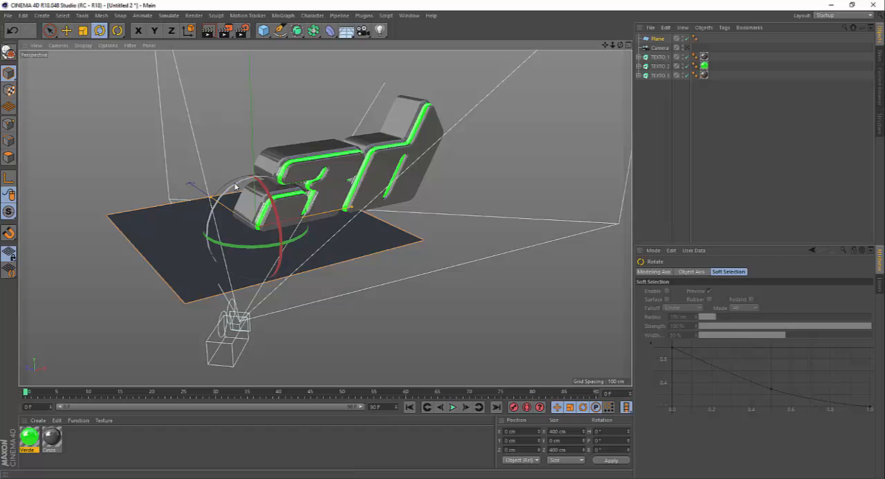
drag(235, 185, 202, 260)
key(e)
scroll(287, 232, down, 2)
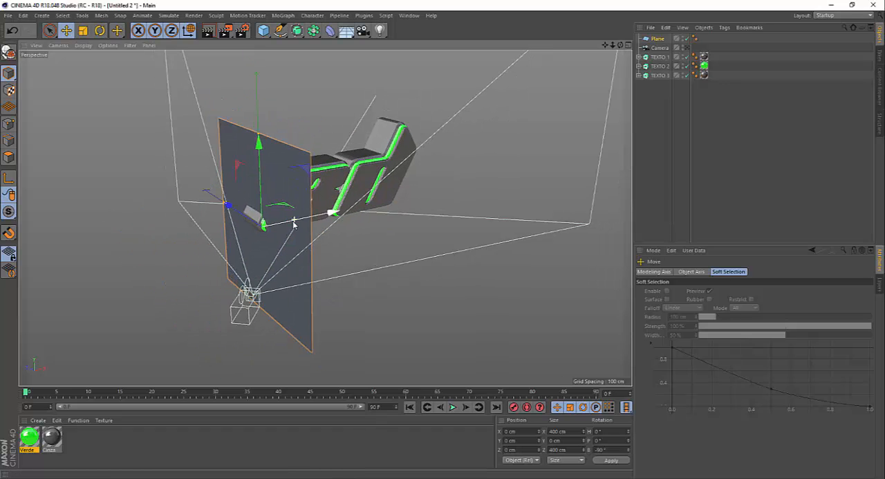
alt+drag(293, 221, 310, 239)
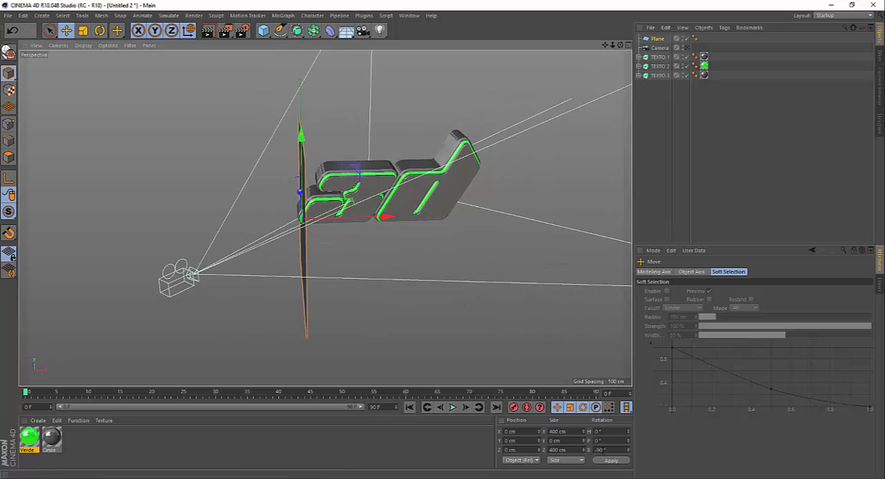
click(606, 449)
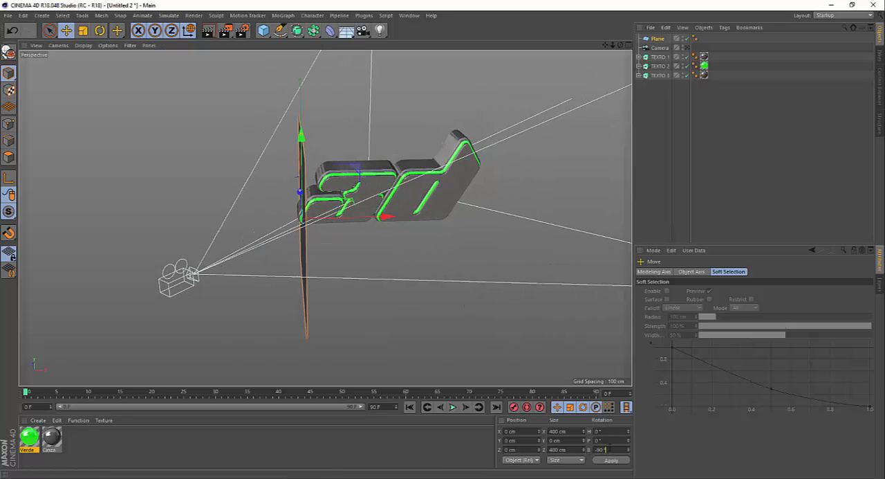
Move the plane away from the text along negative X and place a copy on the opposite side at about X 1305 cm.
drag(385, 216, 289, 219)
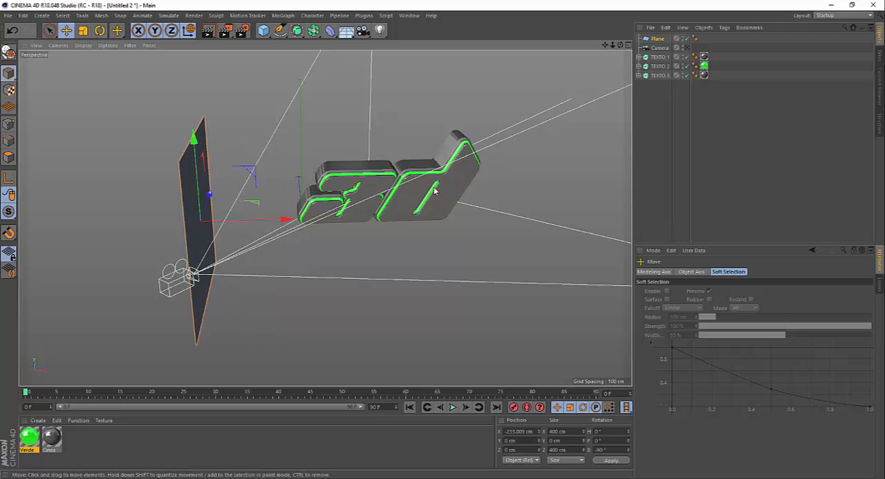
scroll(435, 191, down, 3)
mouse_move(372, 213)
mouse_down()
mouse_move(223, 211)
mouse_move(206, 187)
mouse_move(238, 199)
mouse_move(210, 202)
mouse_move(311, 207)
mouse_move(594, 197)
mouse_move(629, 207)
mouse_up()
scroll(209, 184, down, 5)
scroll(256, 170, down, 1)
scroll(257, 171, up, 1)
scroll(286, 172, down, 3)
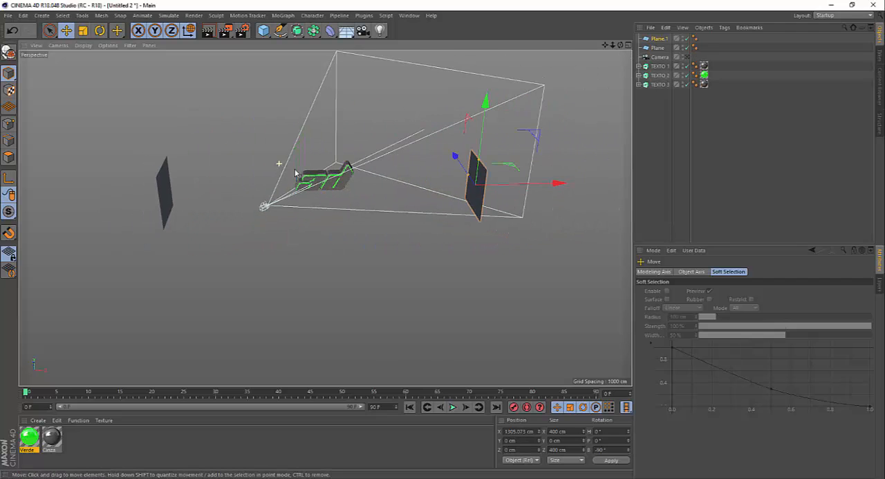
Duplicate Plane.1 above the text at about X 98 cm, Y 880 cm, and rotate the copy flat to a -180° bank.
mouse_move(351, 188)
alt+mouse_down()
mouse_move(308, 207)
mouse_move(223, 213)
mouse_move(346, 187)
alt+mouse_up()
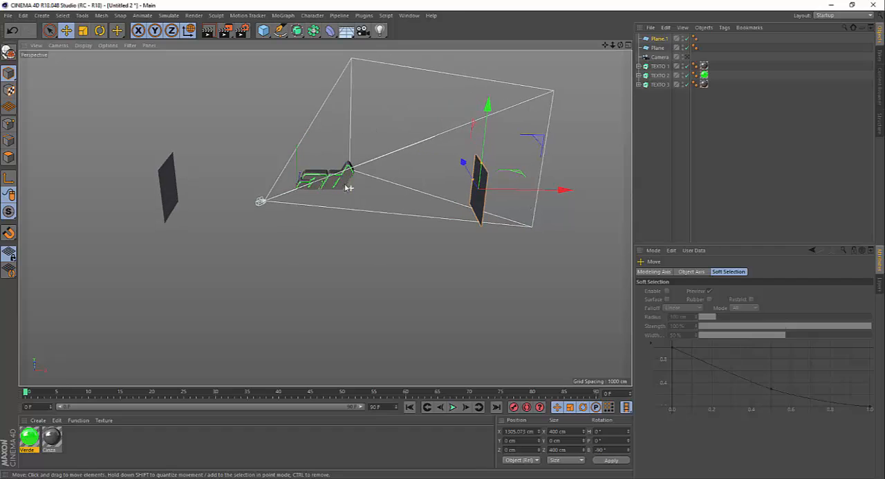
mouse_move(440, 175)
alt+mouse_down()
mouse_move(389, 168)
mouse_move(444, 158)
alt+mouse_up()
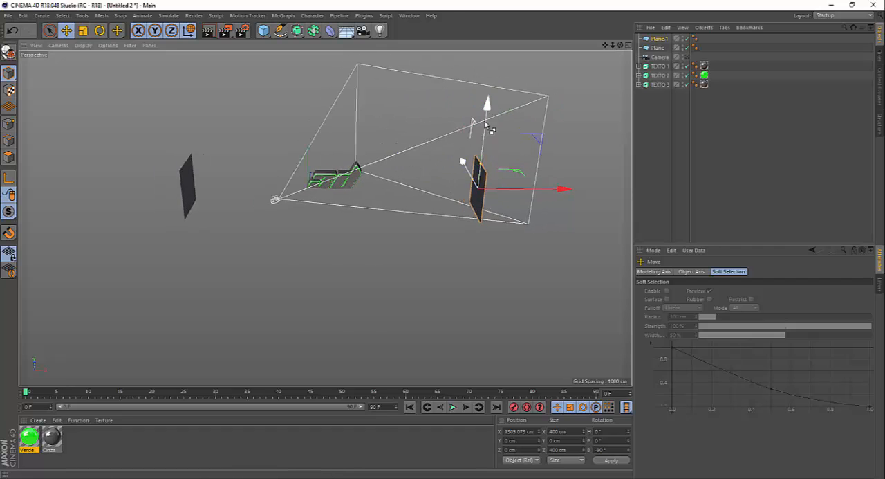
drag(494, 116, 507, 15)
key(ctrl+c)
key(ctrl+v)
drag(577, 73, 393, 95)
scroll(397, 242, down, 2)
scroll(318, 83, up, 5)
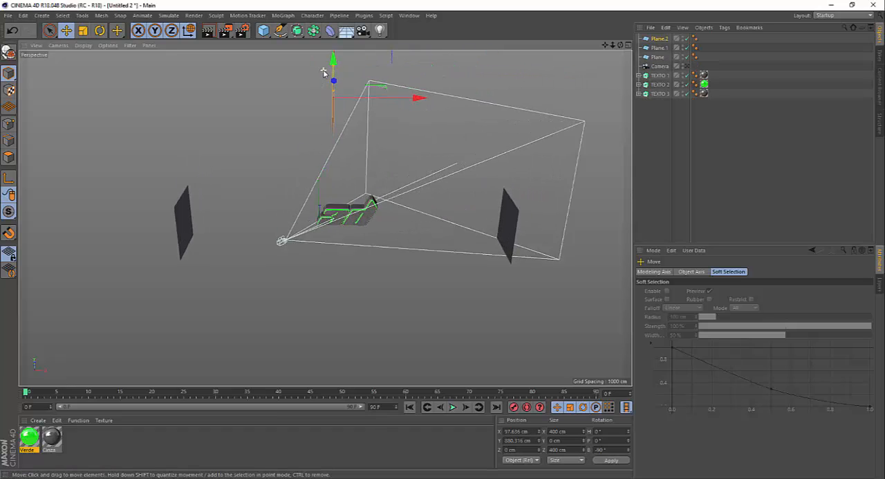
key(r)
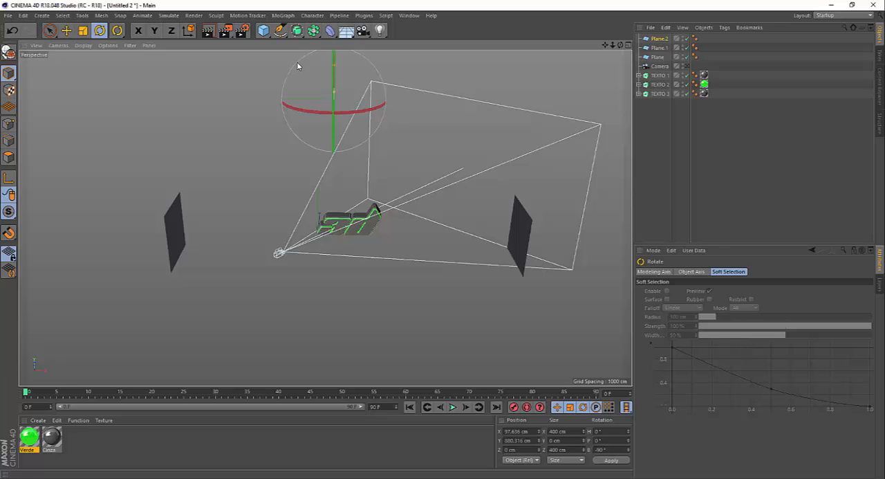
drag(294, 67, 267, 161)
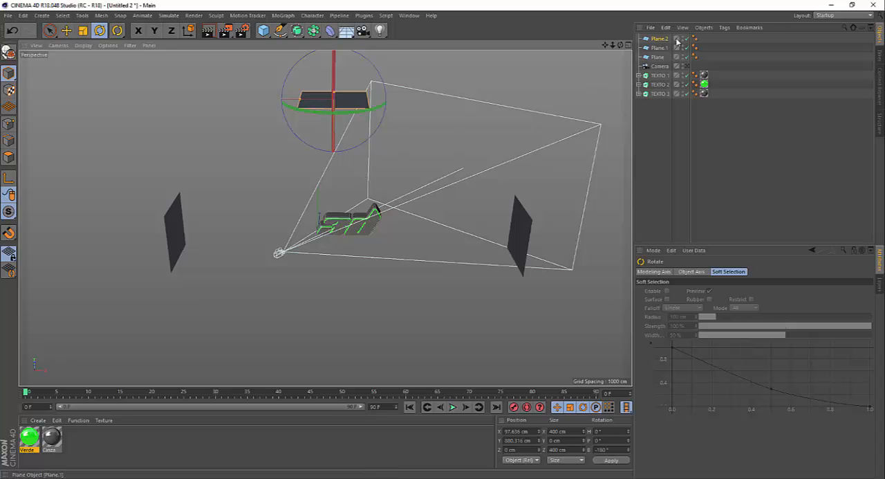
Working in the Top view, narrow the overhead plane along X to about 170 cm.
click(628, 45)
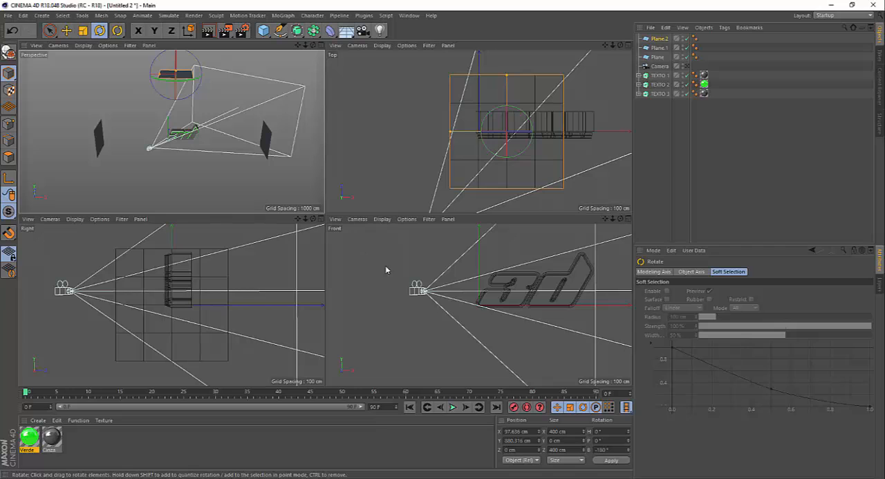
click(626, 45)
scroll(352, 212, down, 3)
scroll(352, 212, down, 3)
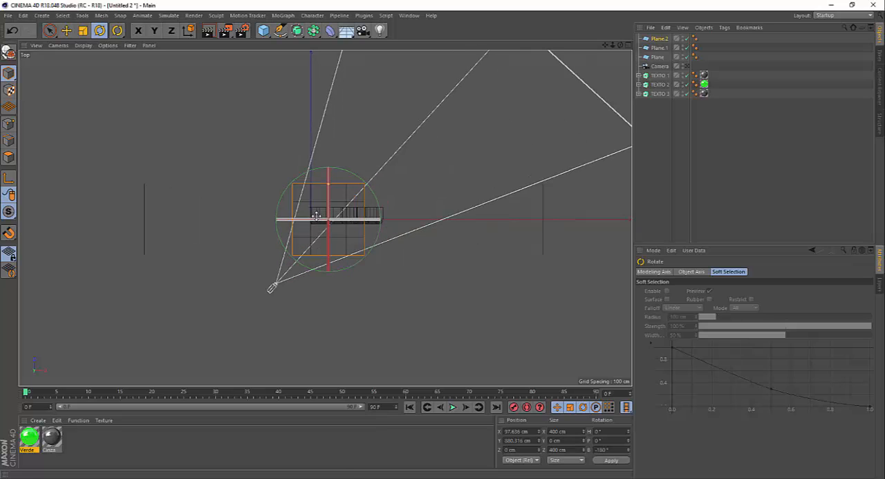
scroll(294, 222, up, 4)
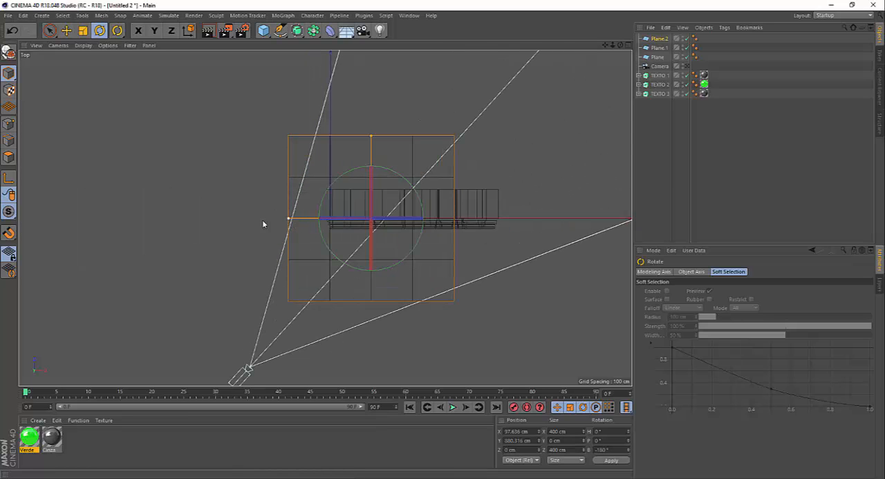
key(t)
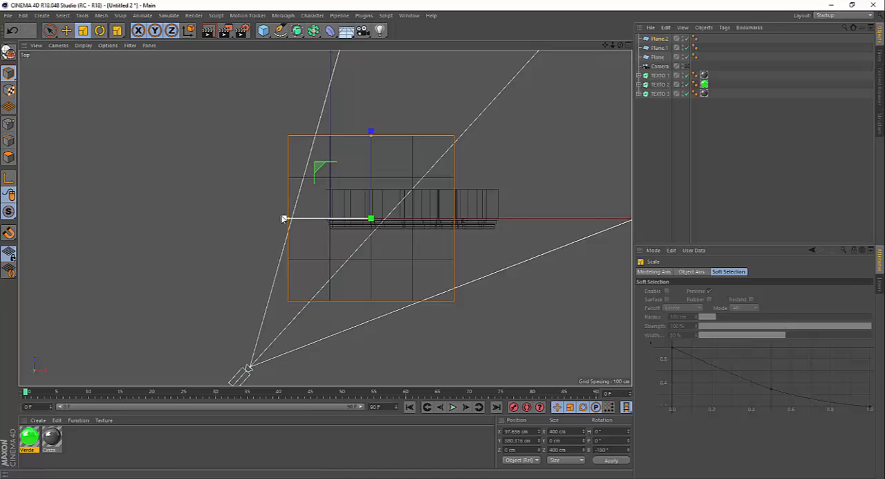
drag(289, 221, 335, 222)
Duplicate the narrowed overhead plane along X, placing the copy beside it at about X 316 cm.
key(e)
drag(462, 221, 543, 223)
scroll(319, 171, down, 3)
scroll(345, 181, up, 2)
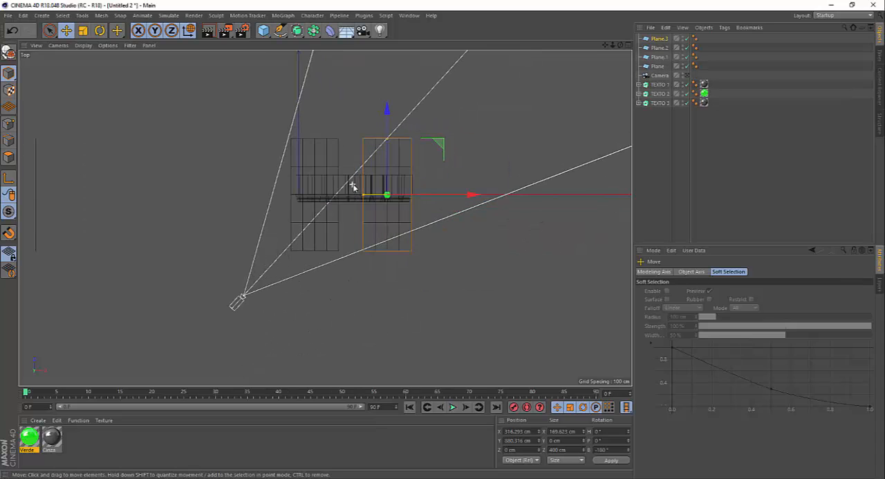
In the Top view, move Plane.1 closer to the text along X to about 1122 cm.
scroll(327, 180, down, 4)
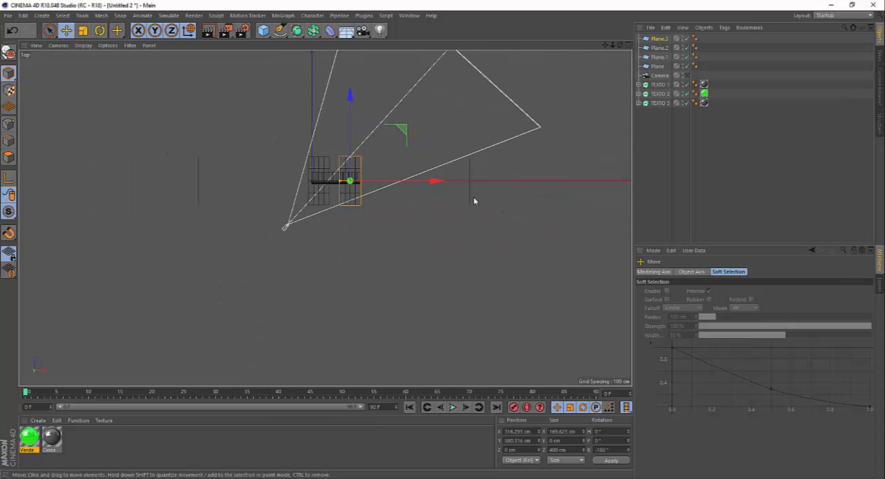
click(470, 193)
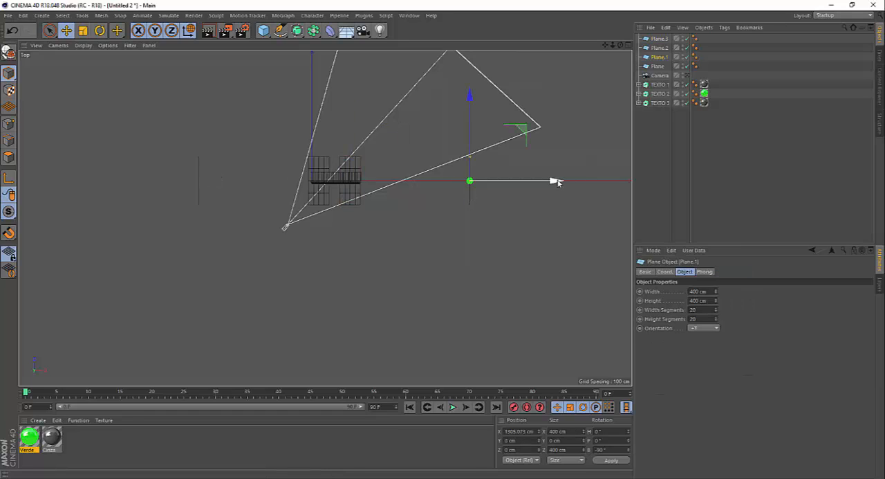
drag(556, 181, 535, 184)
click(627, 45)
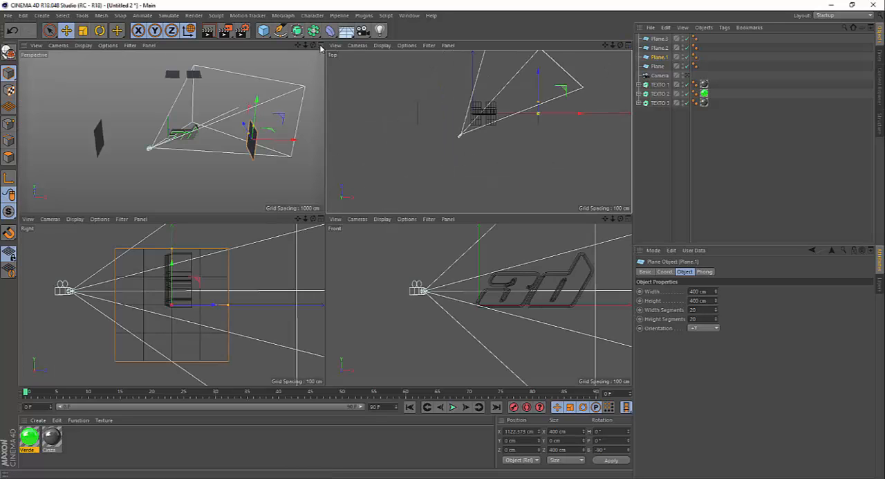
Duplicate Plane.1 below the text at about X 185 cm, Y -672 cm, and rotate the copy flat to a -180° bank.
middle_click(318, 55)
alt+drag(349, 191, 336, 203)
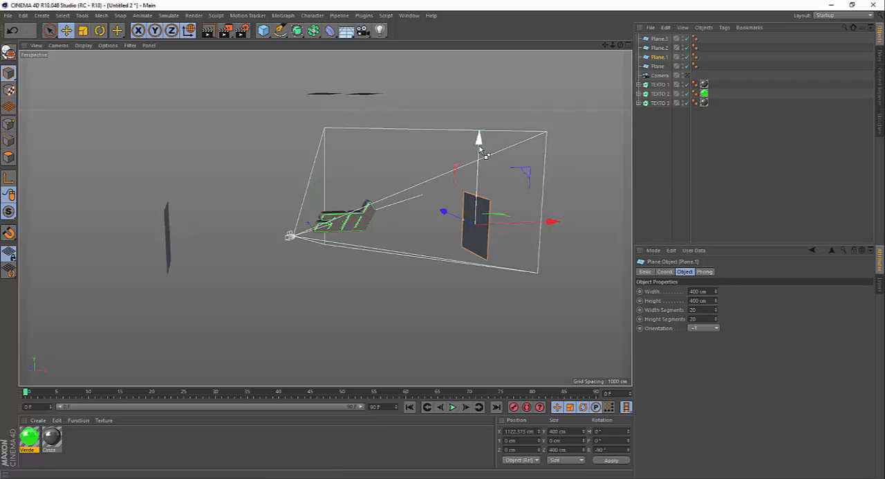
drag(479, 141, 494, 246)
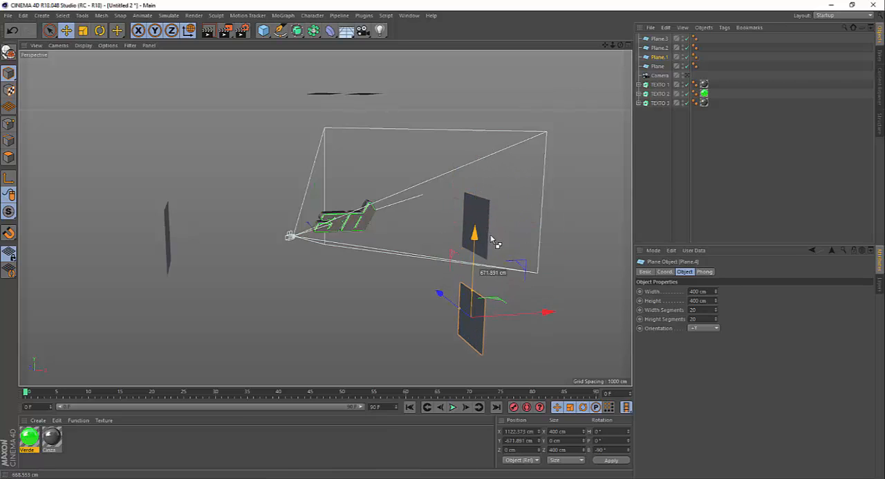
key(r)
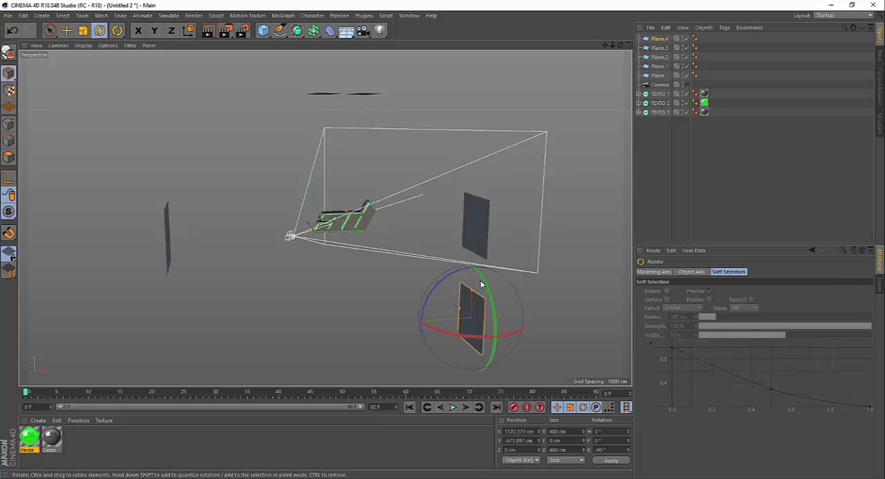
drag(449, 279, 419, 349)
key(e)
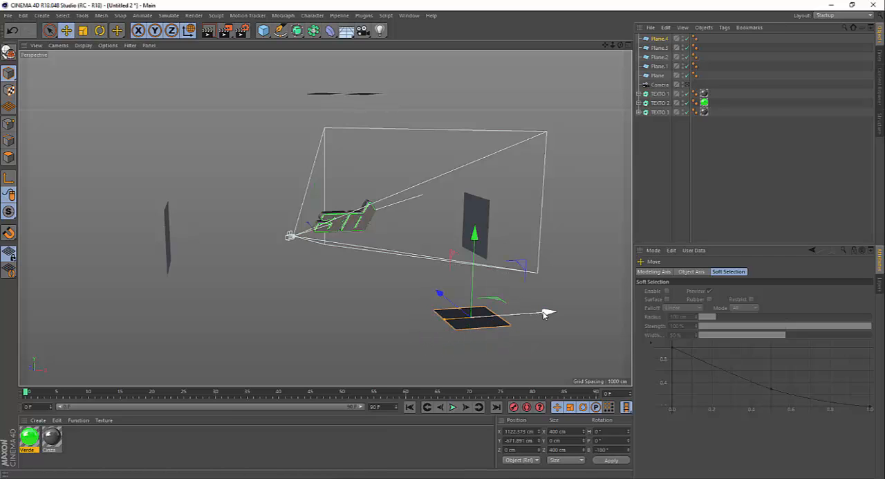
drag(546, 313, 387, 307)
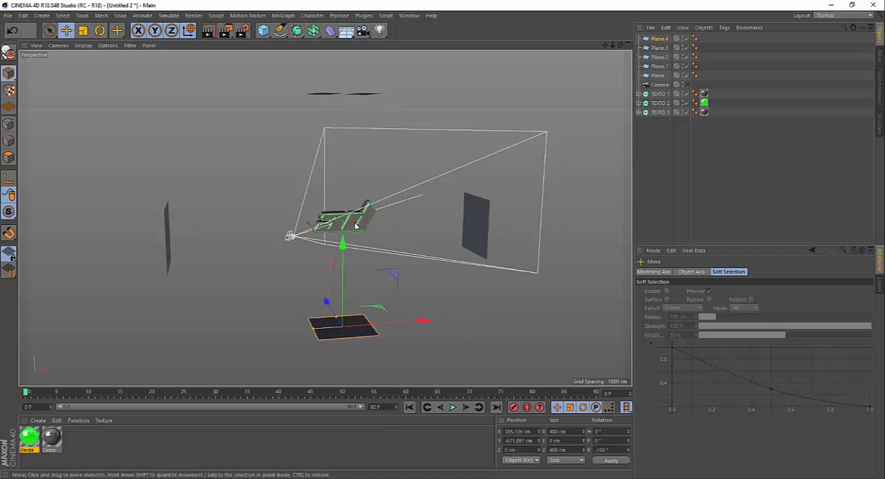
Working in the Top view, shorten the lower plane along Z to about 220 cm and shift it to about X 195 cm, Z 15 cm.
click(626, 45)
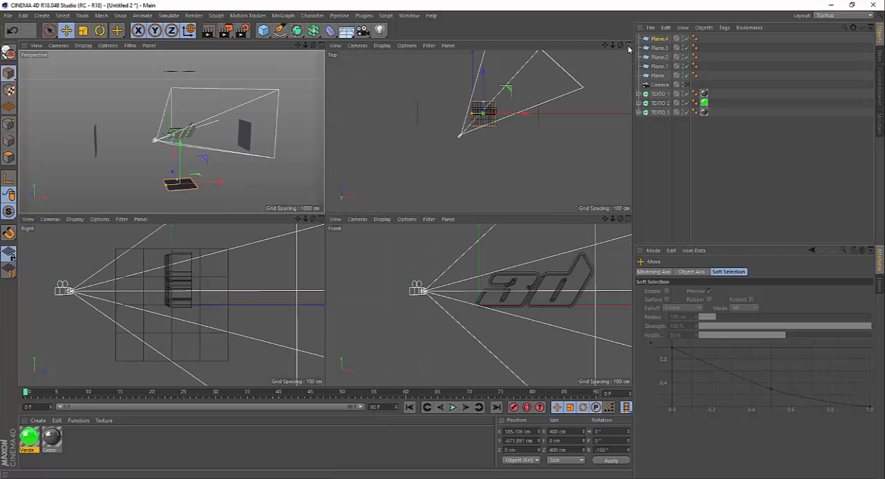
click(628, 45)
scroll(327, 171, up, 3)
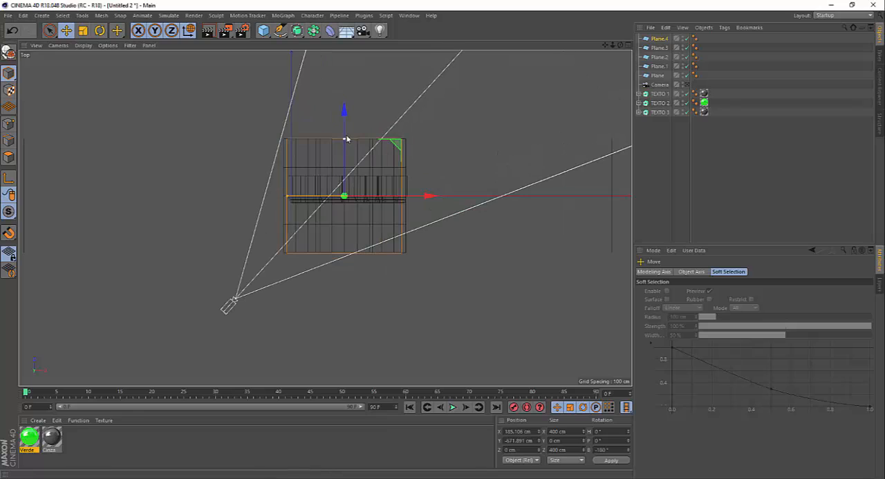
drag(428, 195, 434, 198)
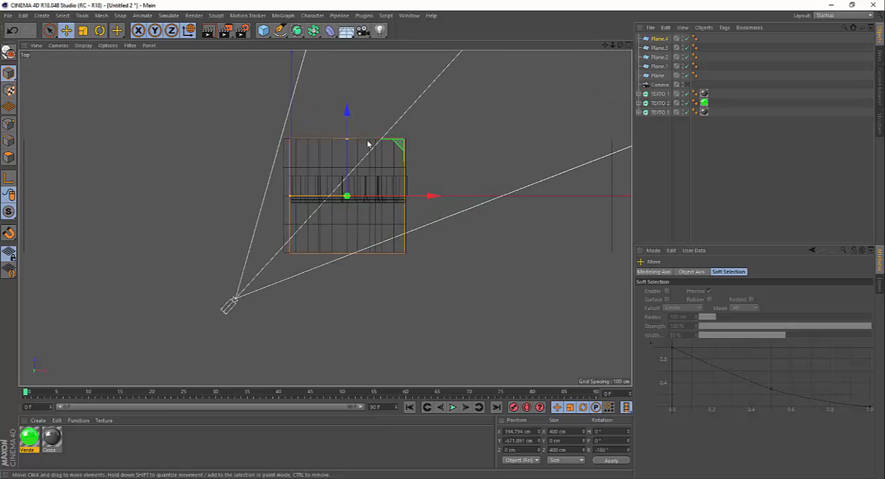
drag(347, 148, 346, 165)
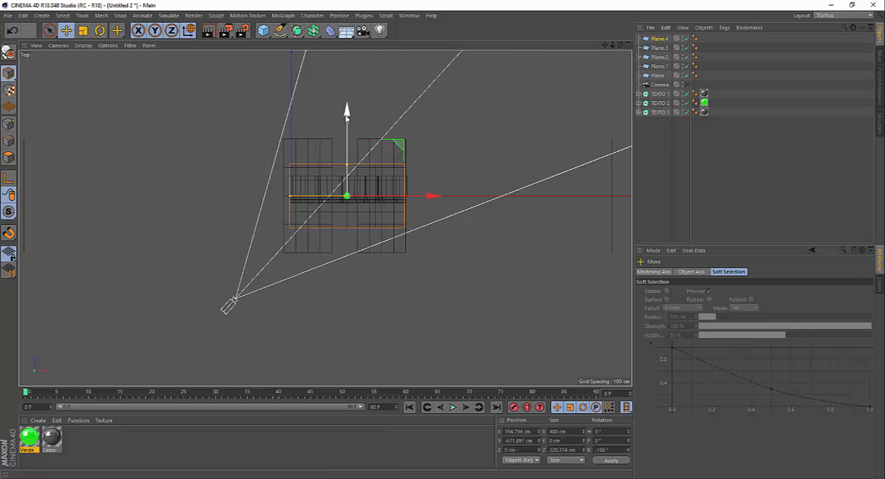
drag(347, 111, 347, 107)
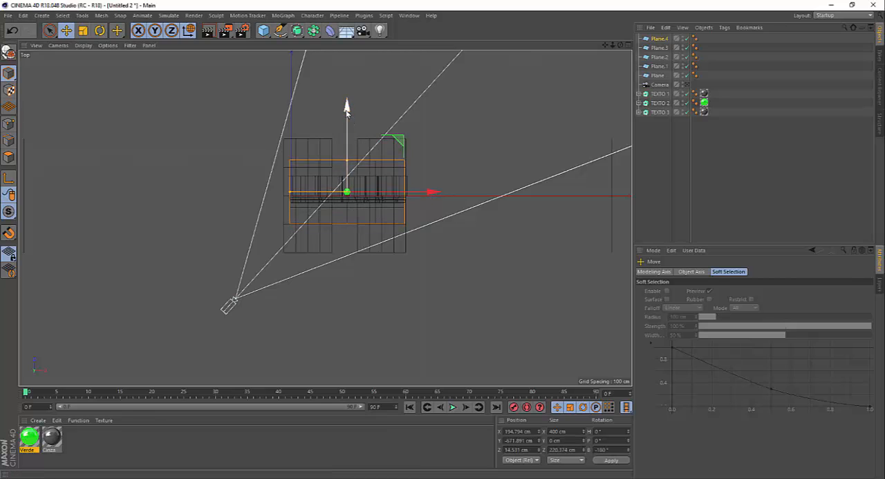
Group all five planes, from Plane to Plane.4, under one null and name it LUZ.
click(628, 45)
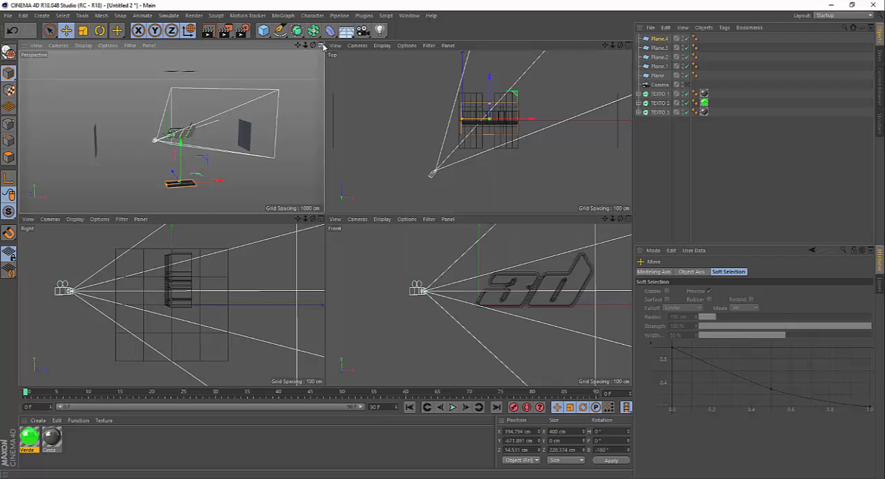
click(321, 45)
alt+drag(343, 264, 309, 246)
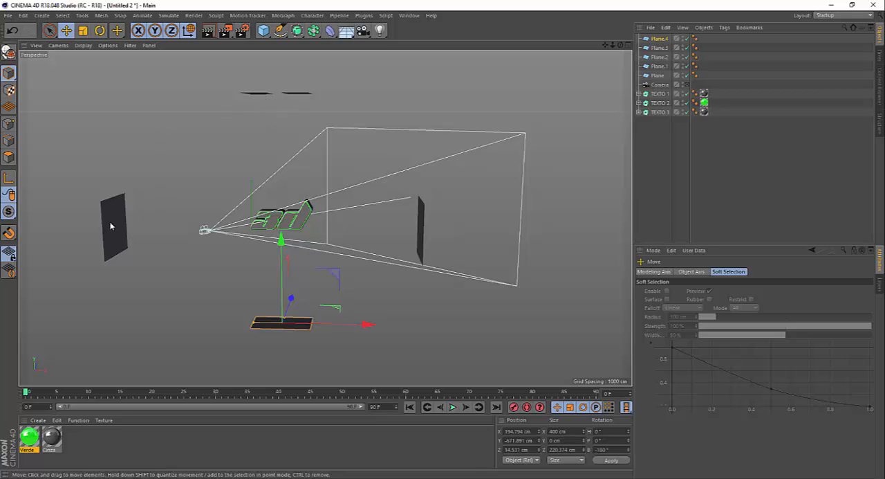
click(193, 296)
mouse_move(255, 265)
alt+mouse_down()
mouse_move(249, 259)
mouse_move(268, 255)
alt+mouse_up()
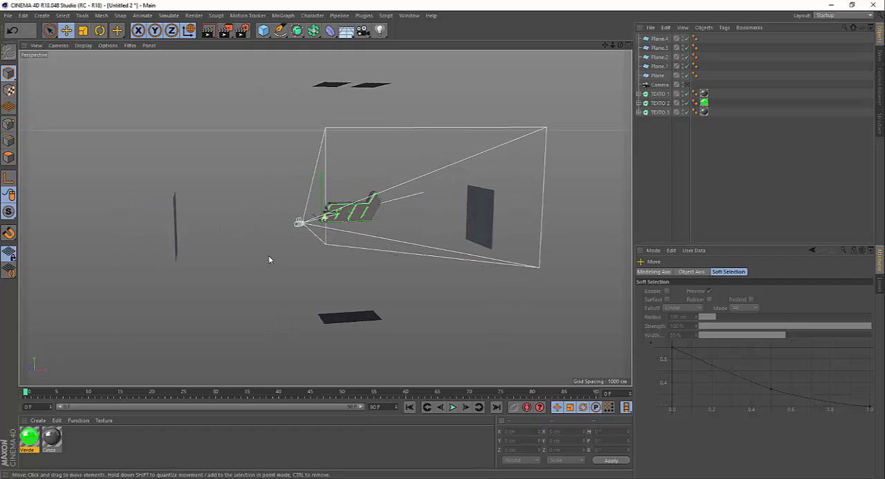
alt+drag(424, 166, 417, 169)
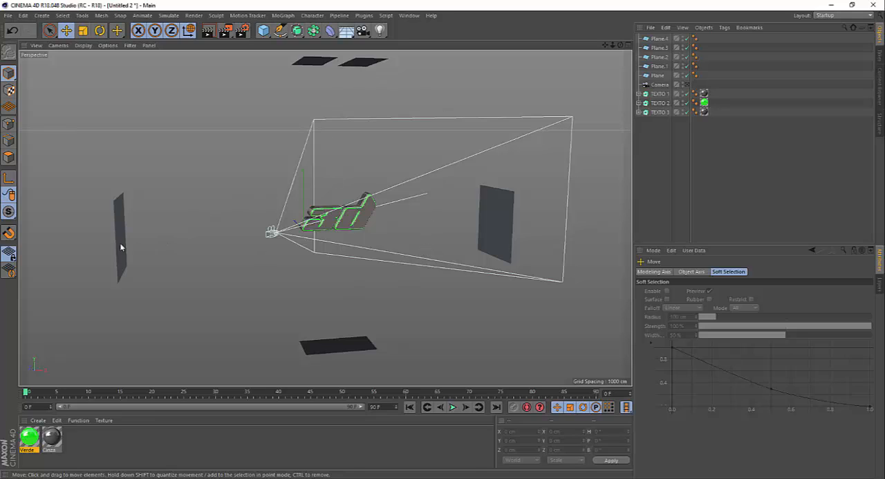
click(657, 77)
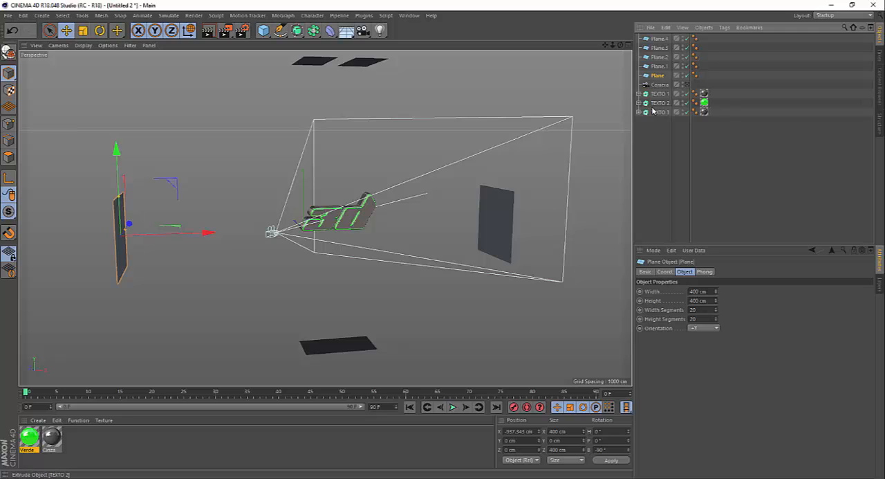
shift+click(660, 40)
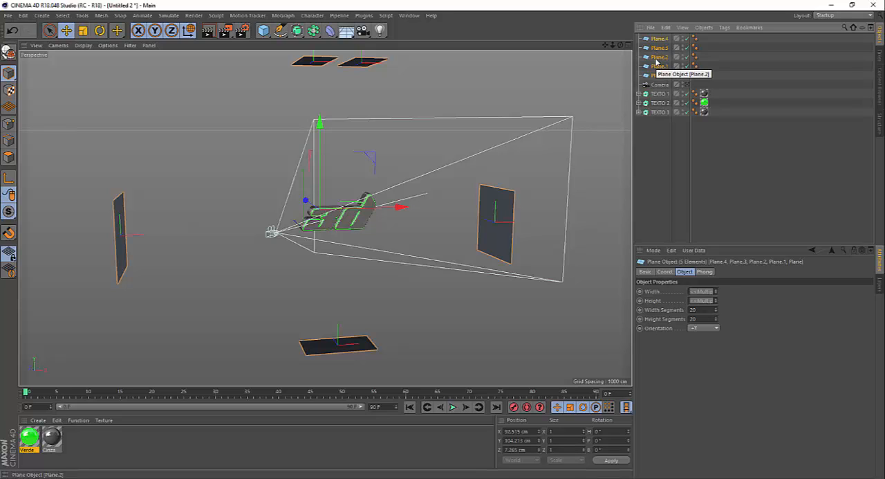
key(alt+g)
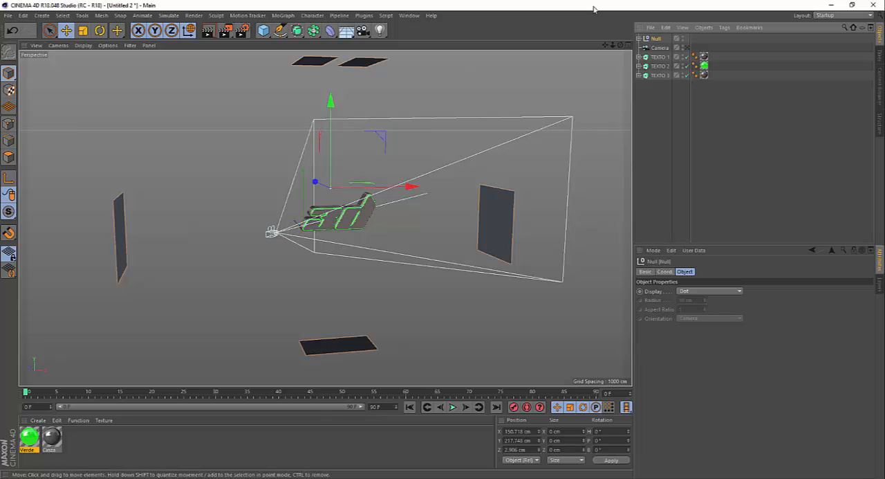
double_click(657, 38)
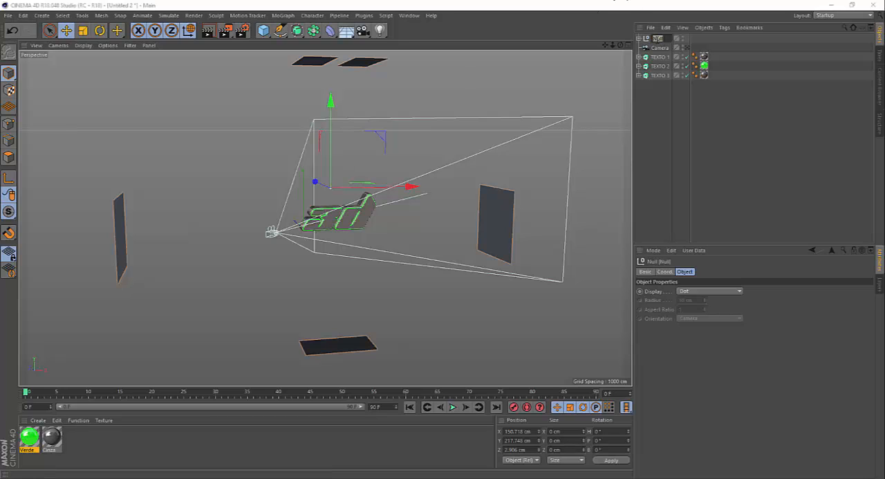
key(Return)
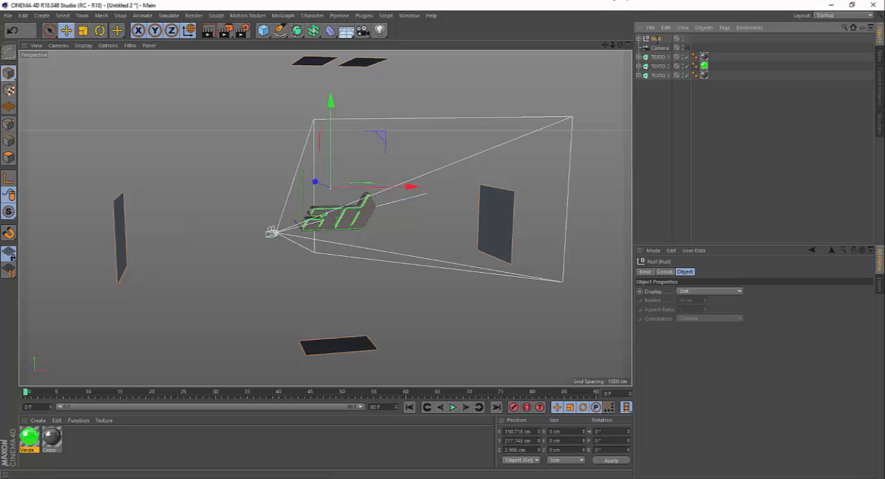
Create a material named LUZ with Color and Reflectance disabled and Luminance enabled, and apply it to the LUZ group.
double_click(96, 441)
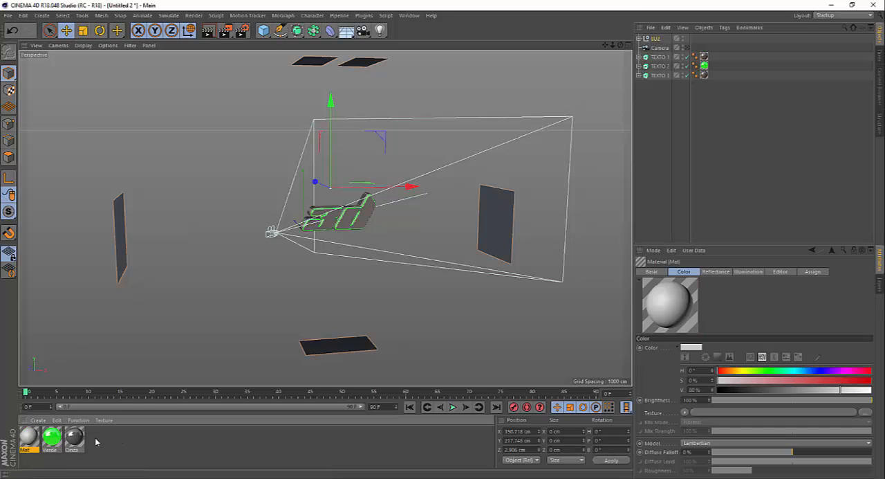
double_click(27, 439)
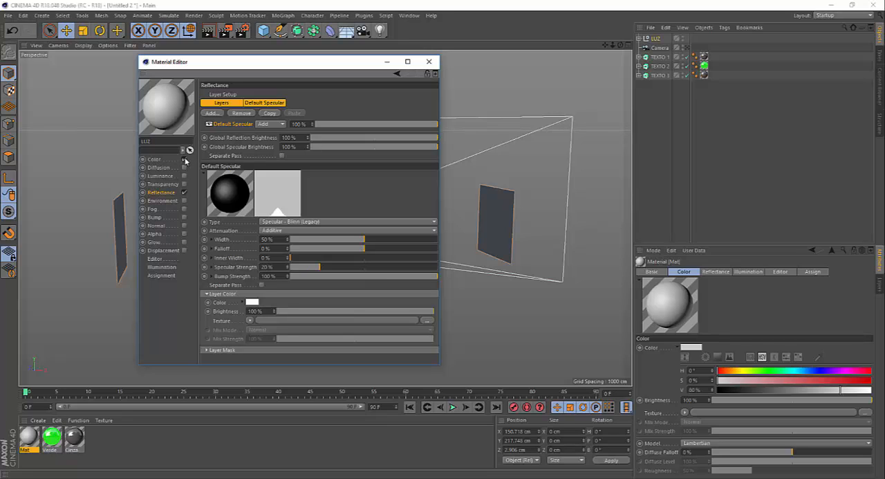
click(183, 159)
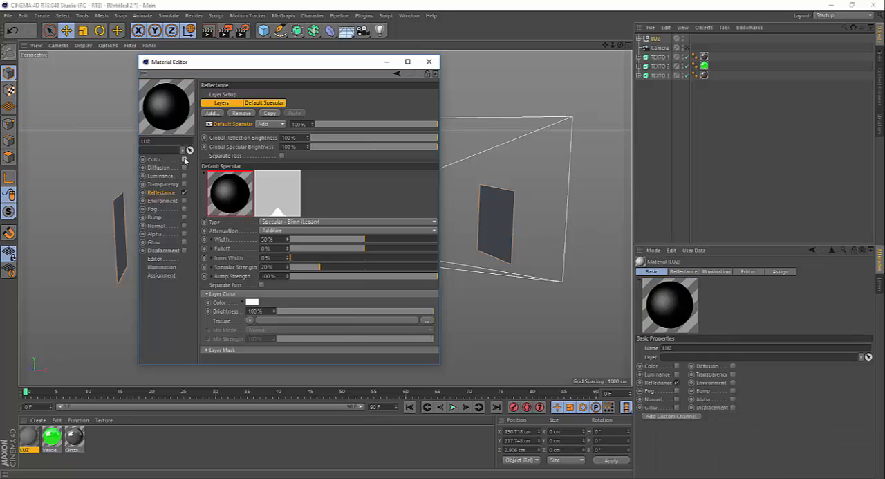
click(184, 193)
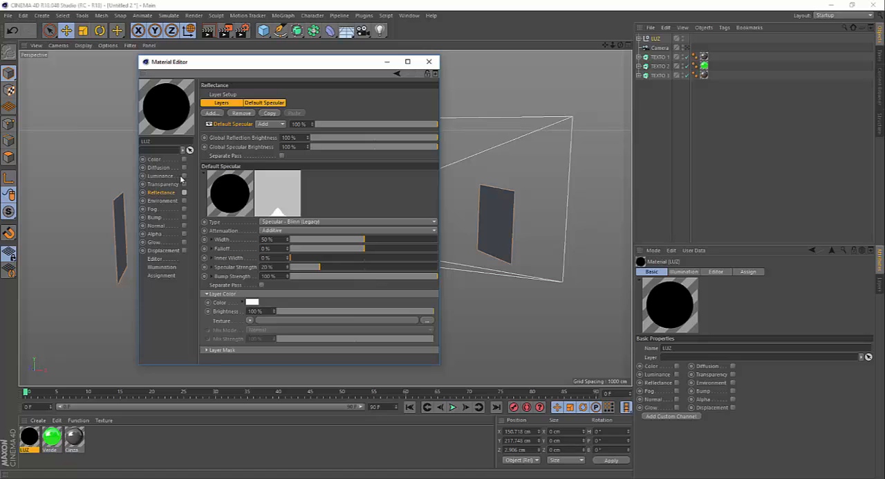
click(183, 176)
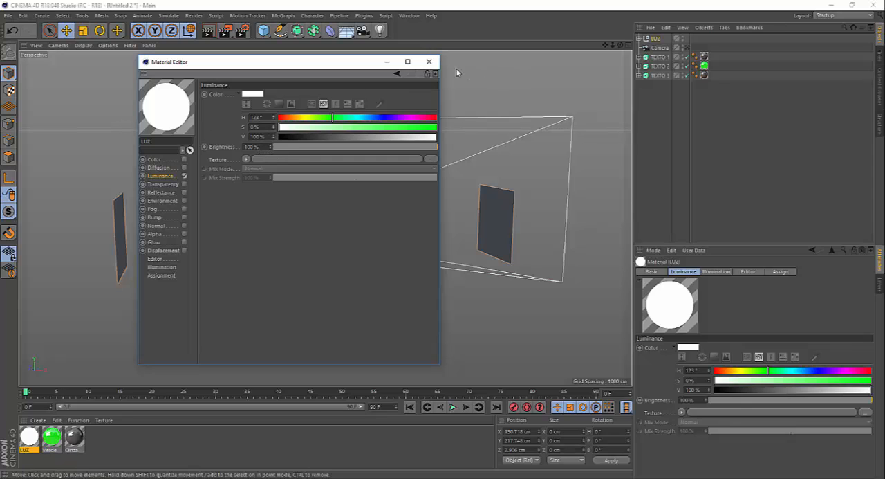
click(429, 62)
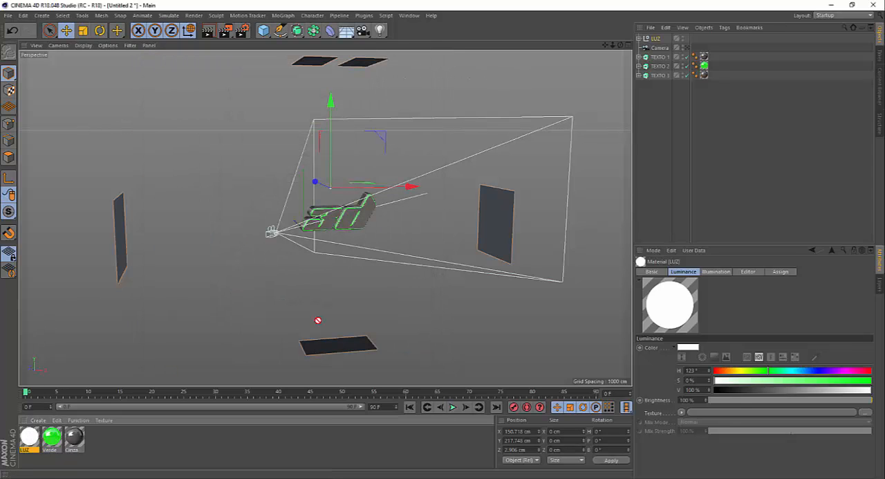
drag(317, 320, 658, 40)
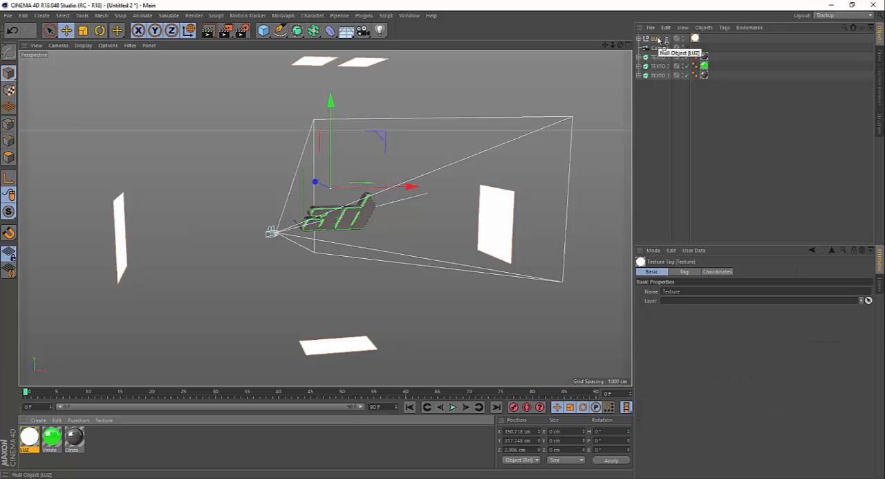
Check the framing through the camera and move Plane.1 away from the text along X to about 1155 cm, out of the shot.
click(688, 49)
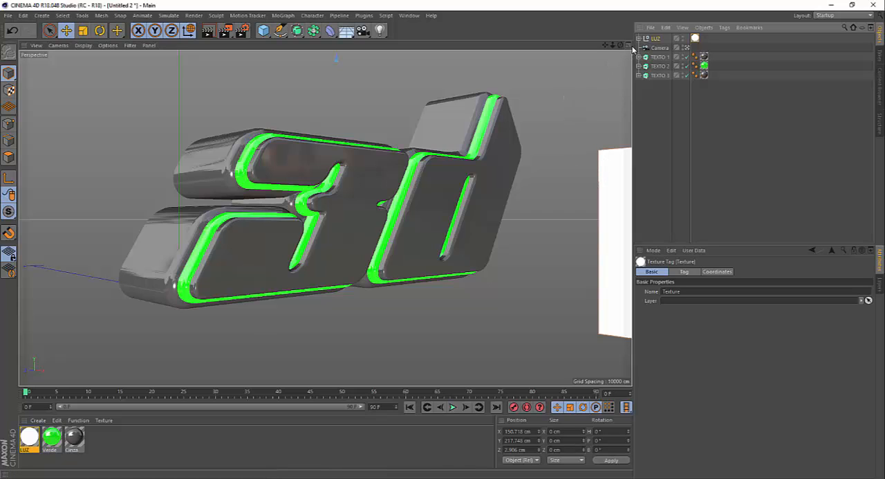
click(688, 48)
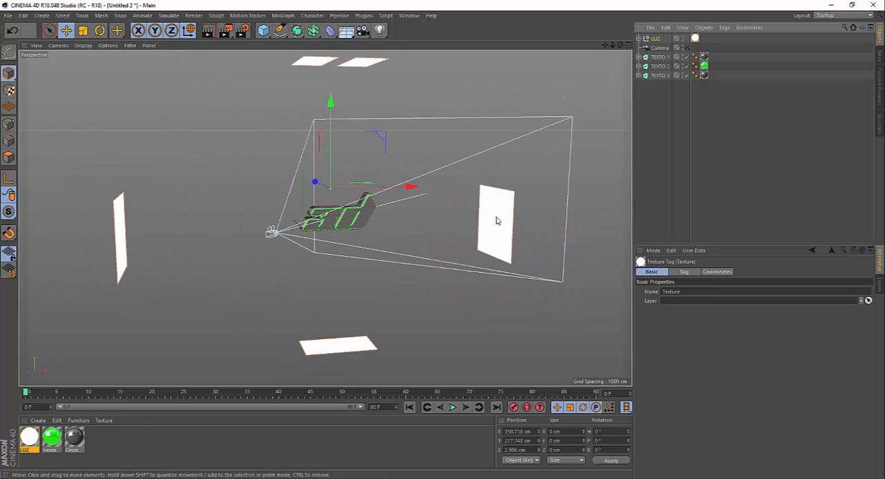
click(498, 218)
drag(566, 219, 600, 219)
Return to the camera view and render the scene to the Picture Viewer.
click(687, 48)
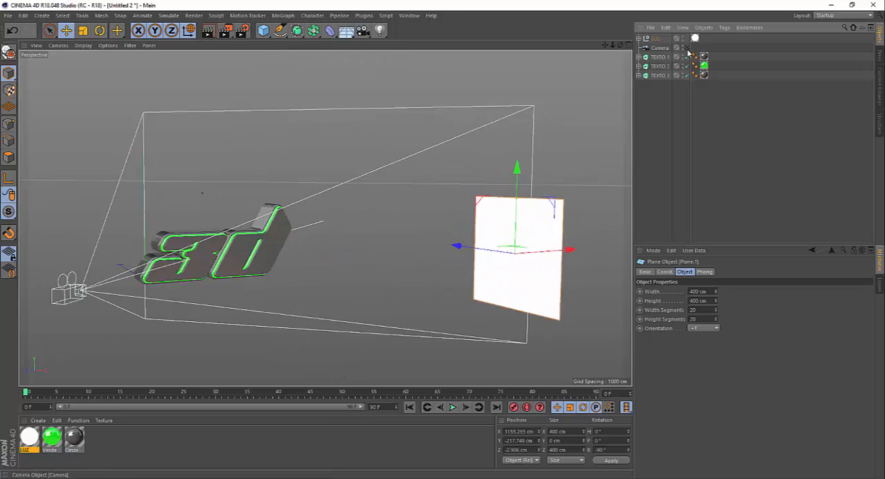
click(225, 31)
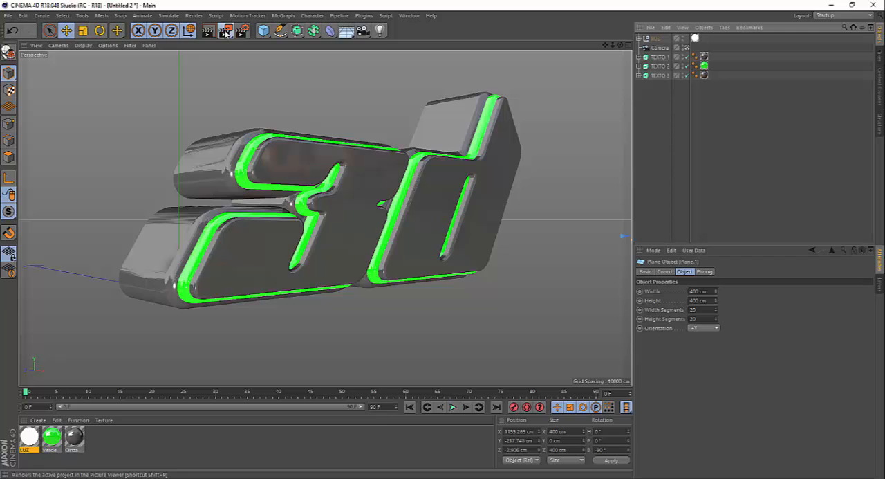
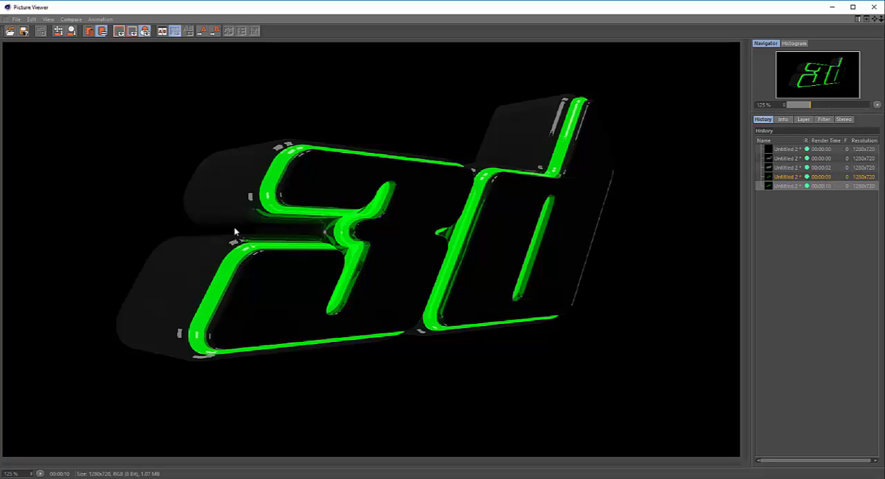
Compare the last two renders in the Picture Viewer history and close the viewer.
click(797, 178)
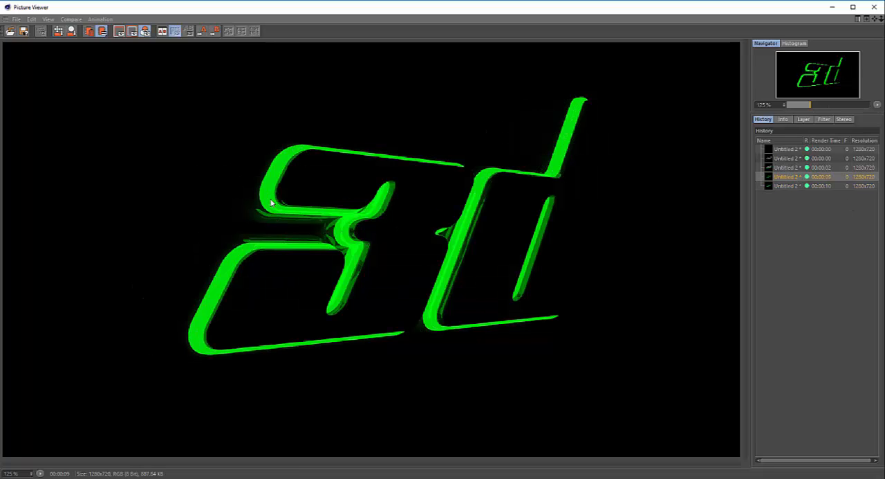
click(773, 186)
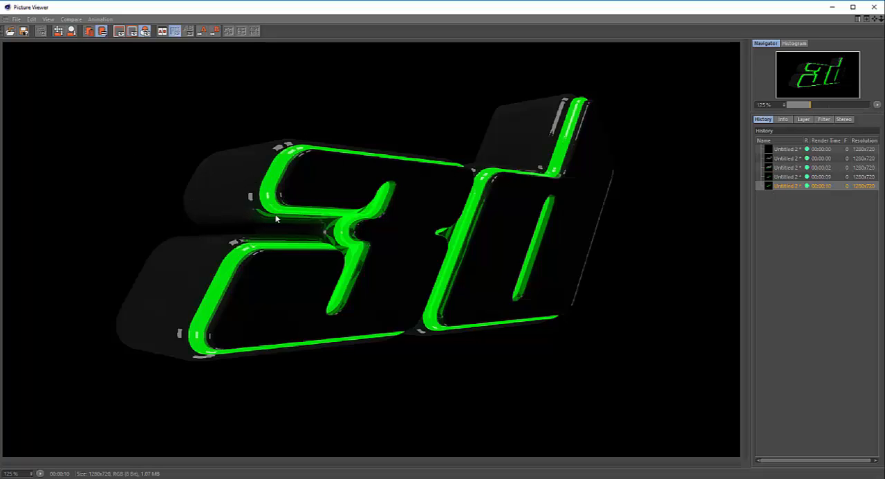
click(874, 7)
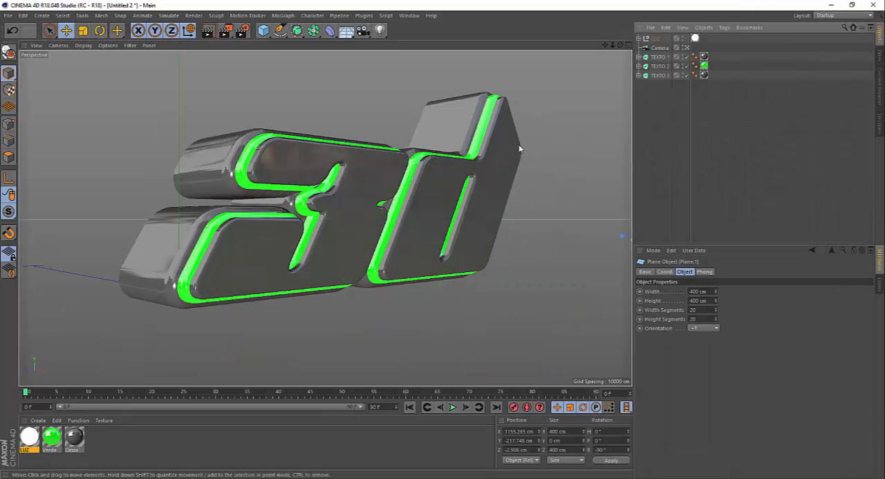
Set the LUZ material's Luminance brightness to 180%.
double_click(29, 438)
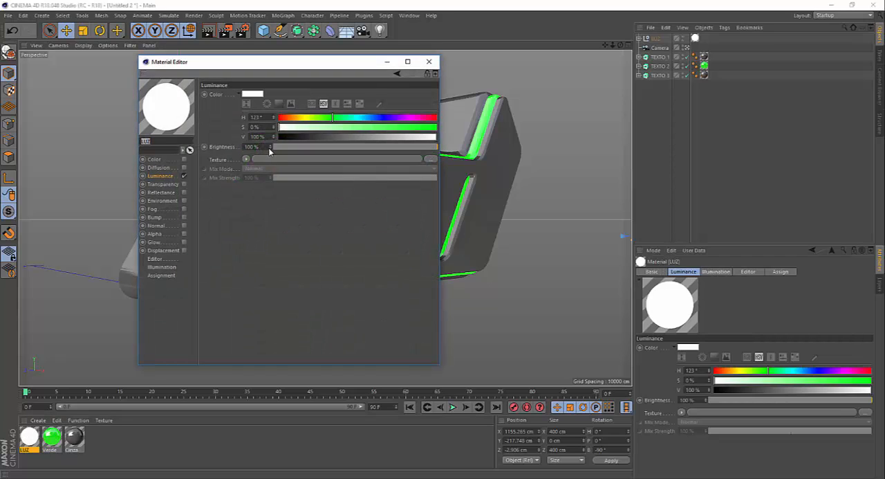
click(264, 146)
text(180)
key(Return)
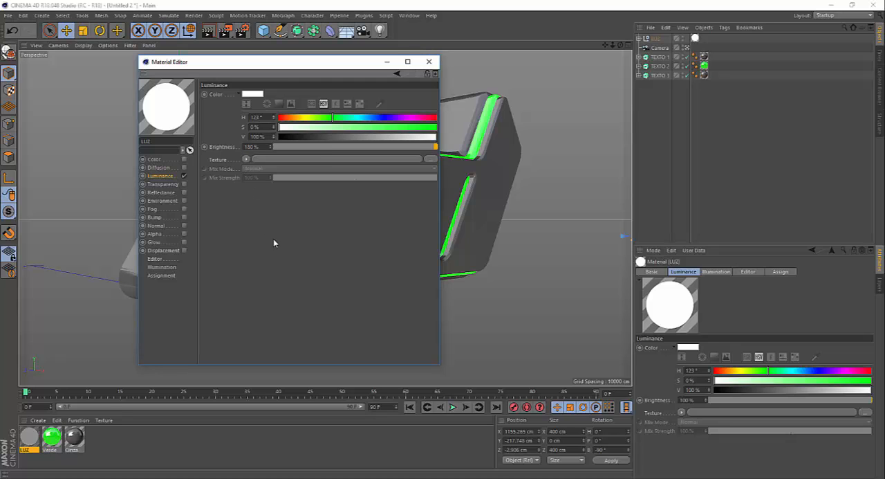
click(429, 62)
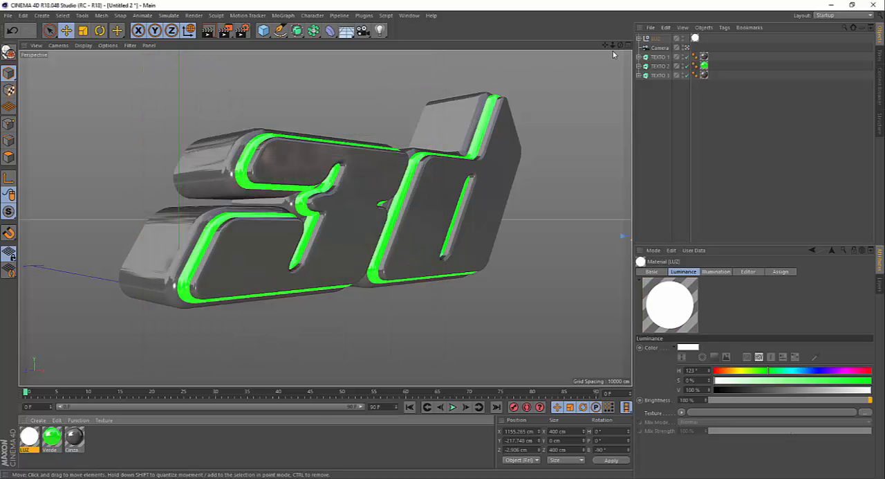
Leave the camera view and move the two side planes, Plane and Plane.1, together along Z to about -137 cm.
click(686, 48)
scroll(369, 178, down, 5)
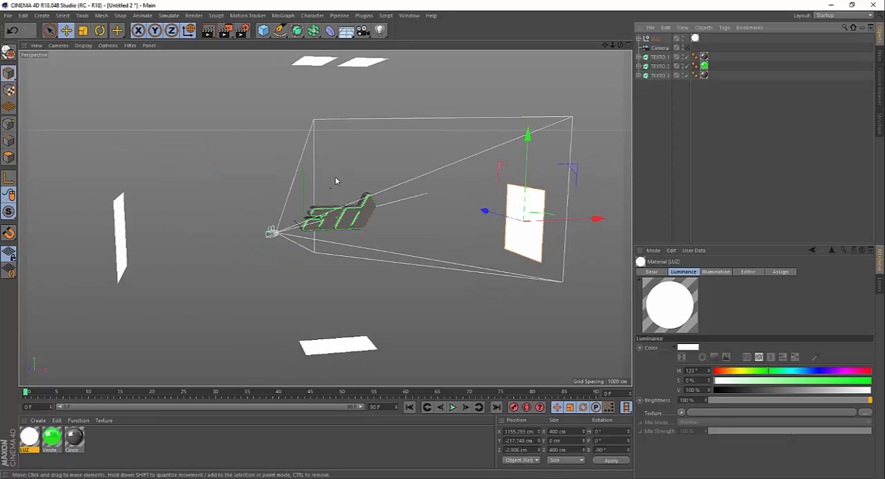
shift+click(121, 246)
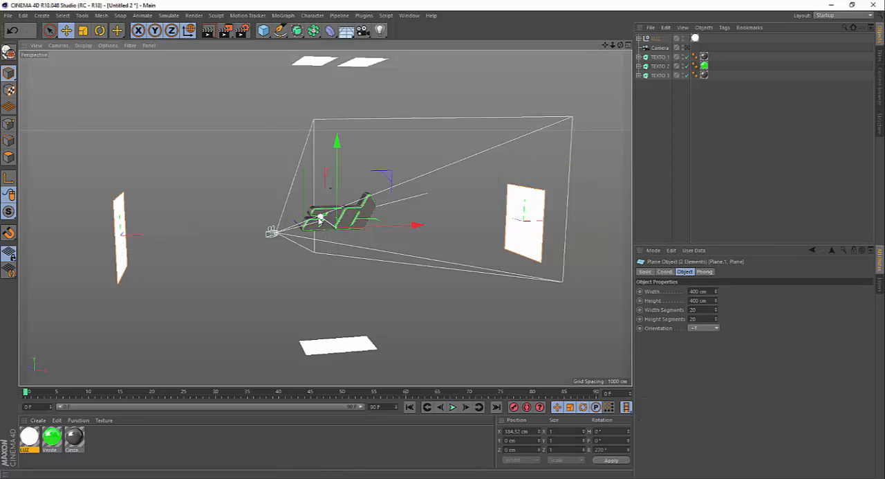
drag(320, 219, 324, 223)
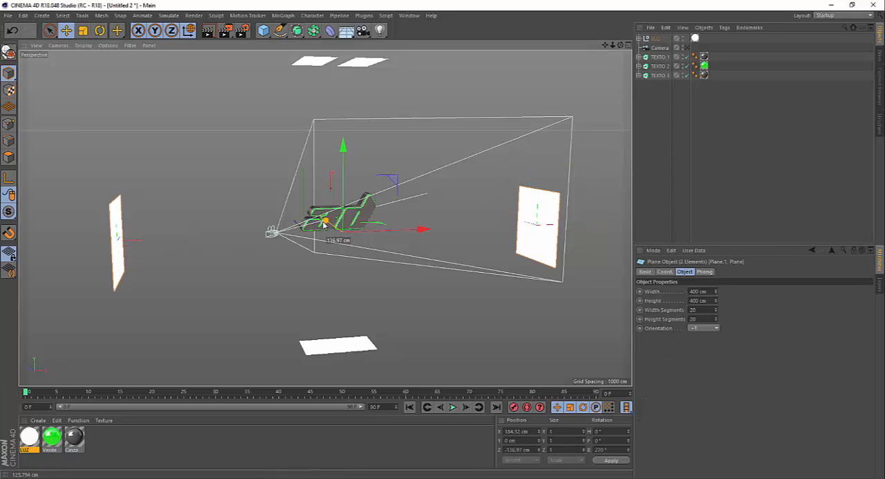
click(405, 288)
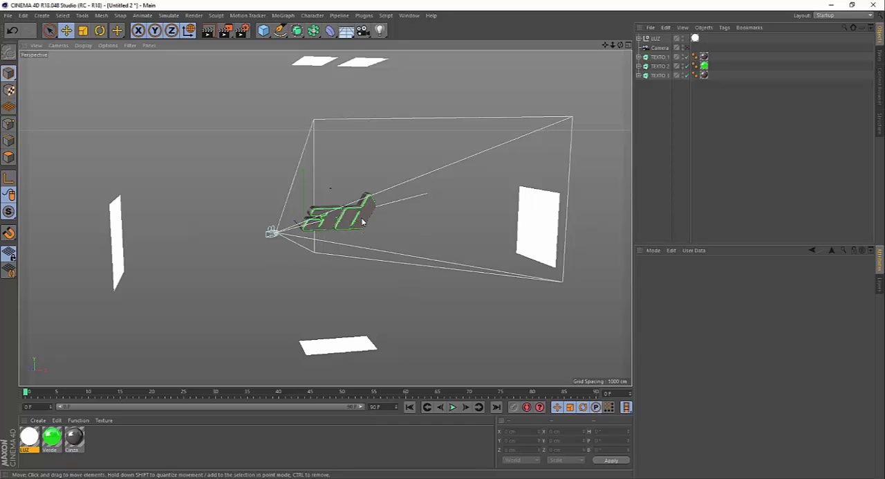
Add a Capsule primitive and move it along X to about 212 cm, near the middle of the text.
scroll(354, 224, up, 10)
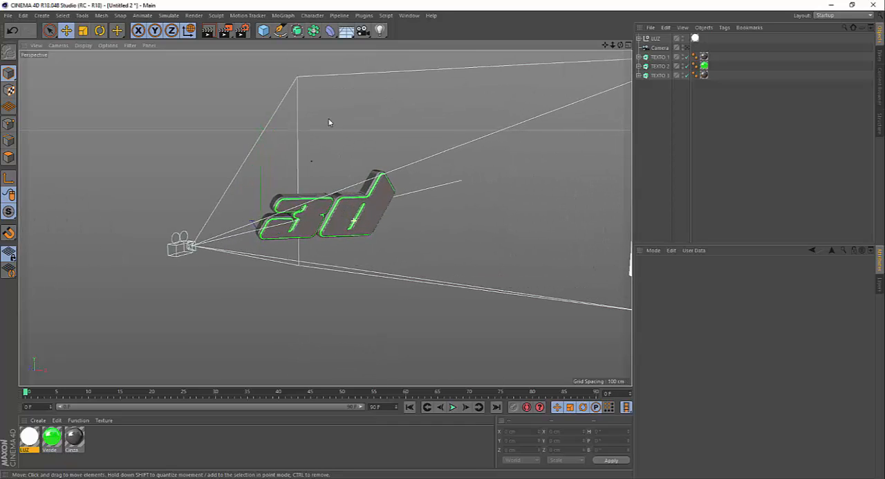
alt+drag(333, 204, 340, 184)
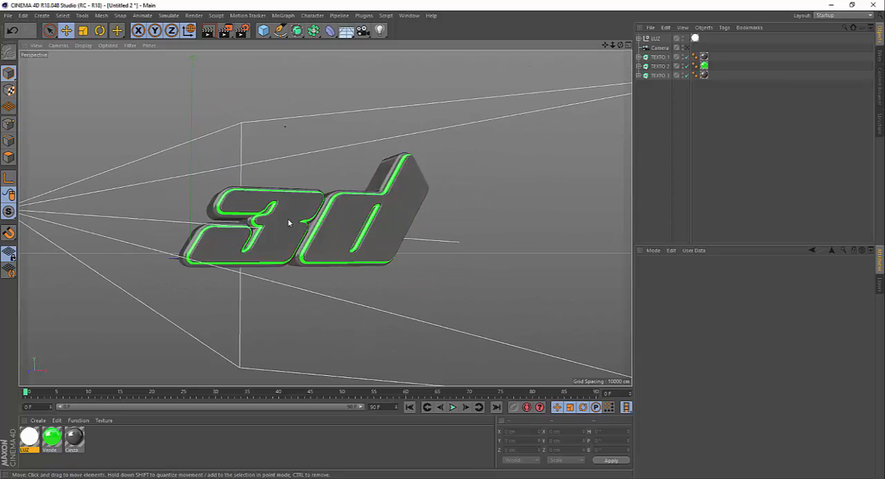
alt+right_drag(288, 212, 295, 186)
mouse_move(295, 203)
alt+mouse_down()
mouse_move(285, 217)
mouse_move(282, 194)
alt+mouse_up()
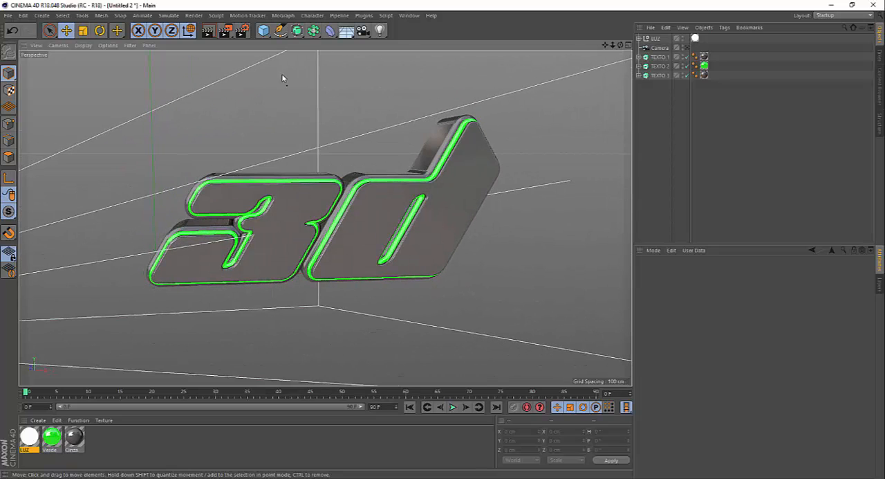
click(263, 30)
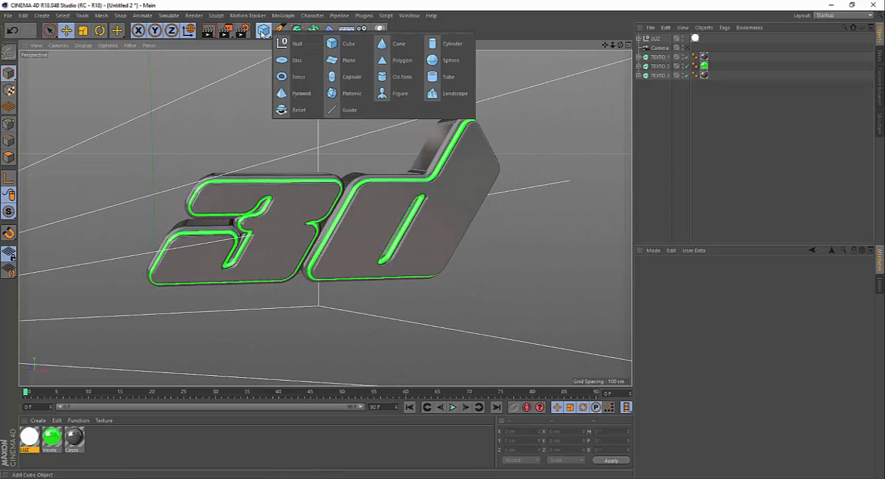
click(352, 77)
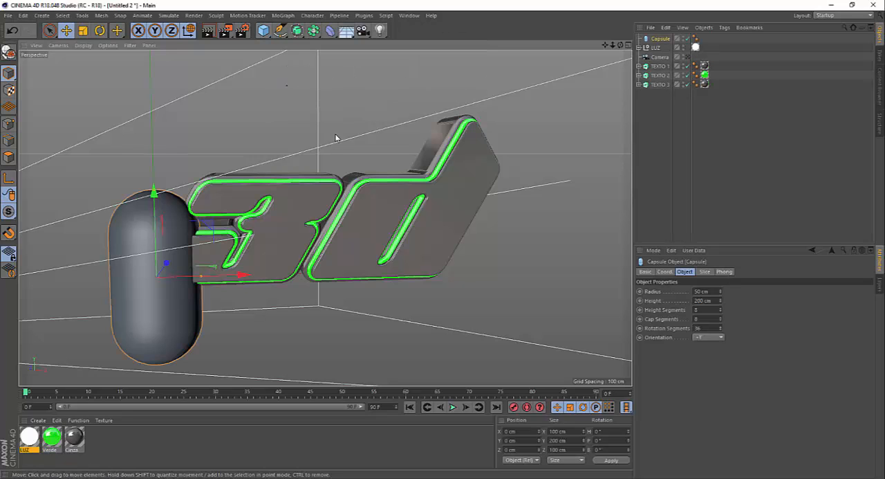
drag(239, 275, 379, 279)
Resize the capsule to about 18 cm wide and 88 cm long, placed in front of the text's face.
scroll(379, 279, up, 1)
key(t)
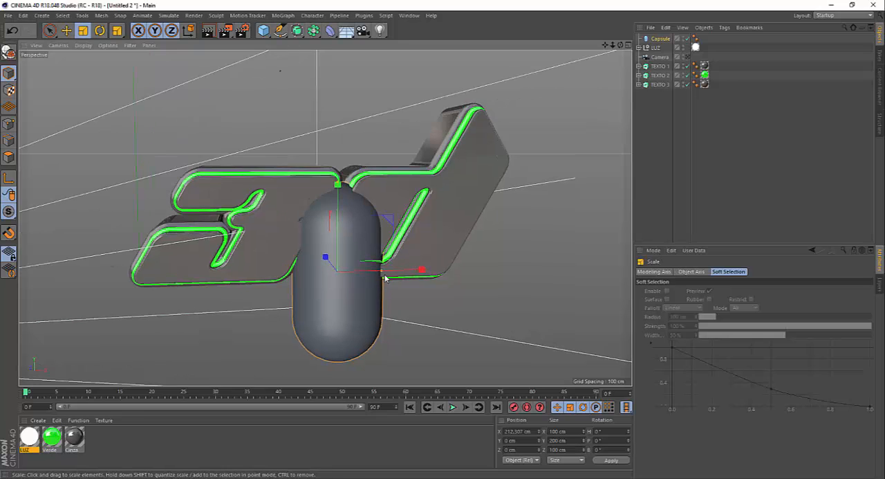
drag(379, 273, 368, 300)
key(e)
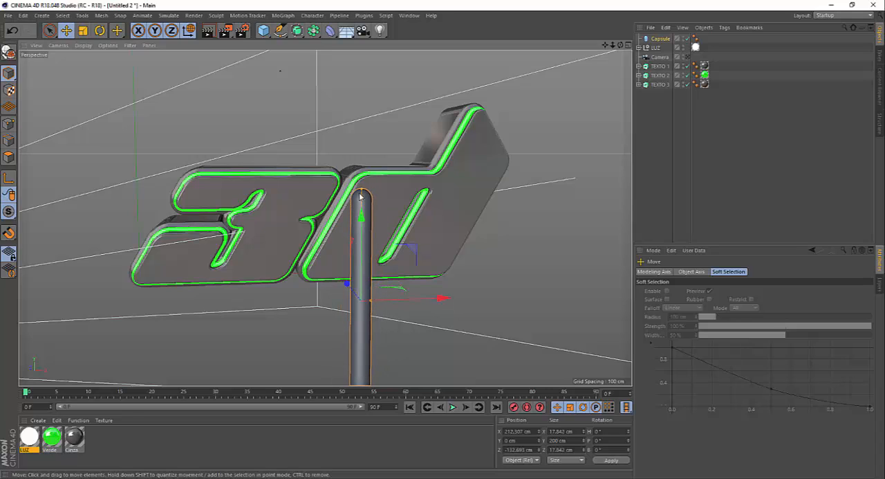
drag(360, 196, 382, 300)
Rotate the capsule 90° to lie horizontally by the text's face and scale it down to about 8 by 36 cm.
key(r)
key(e)
drag(305, 230, 266, 205)
scroll(300, 182, up, 5)
key(t)
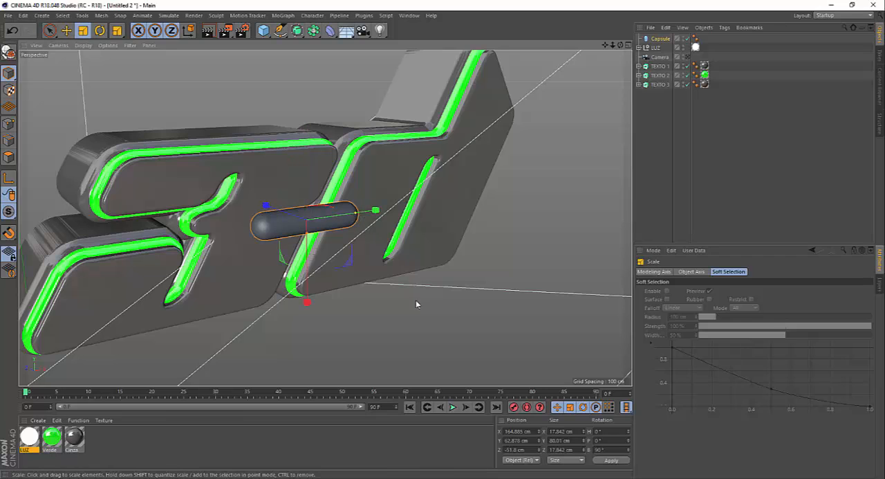
drag(416, 303, 245, 317)
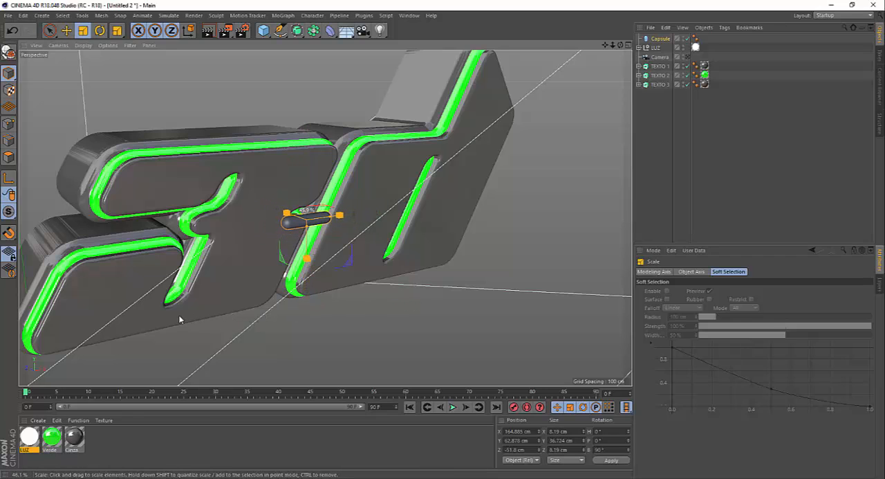
drag(178, 318, 174, 319)
Place the capsule against the upper part of the 3's face, at about X 160, Y 92 and Z -25 cm.
key(e)
drag(300, 154, 260, 195)
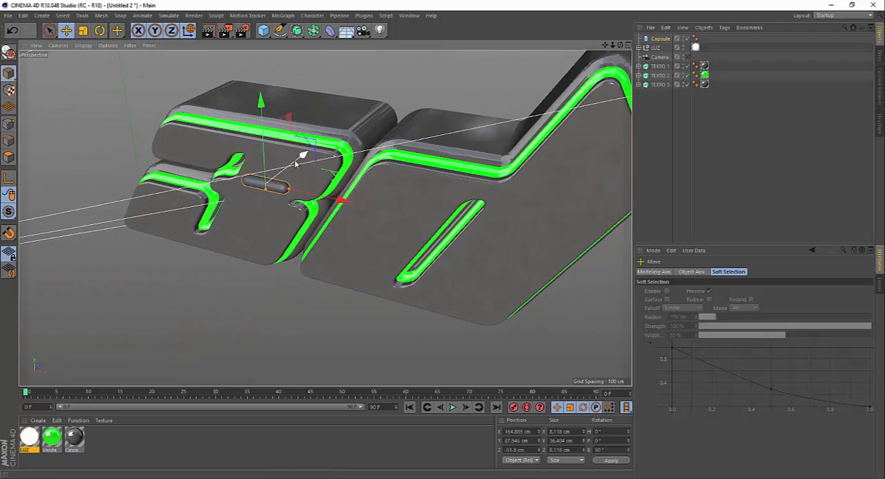
drag(297, 162, 282, 125)
scroll(277, 162, up, 3)
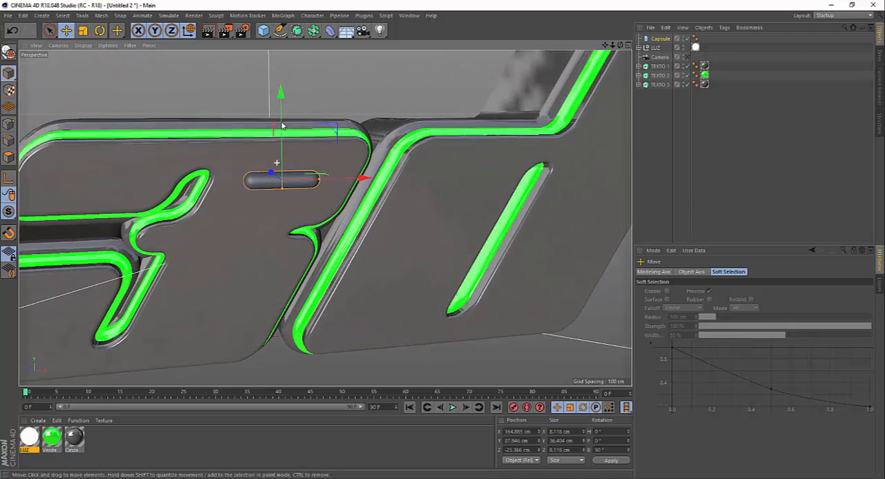
alt+right_drag(281, 125, 282, 116)
drag(363, 180, 354, 180)
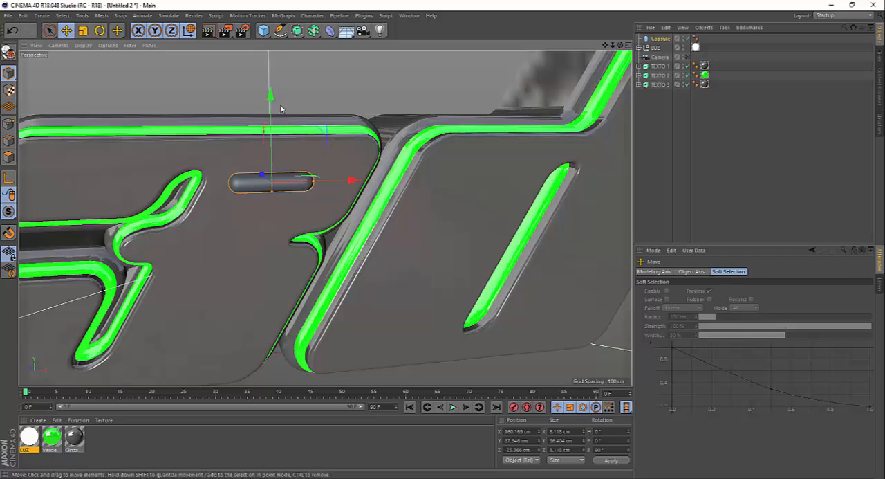
drag(273, 103, 272, 94)
alt+right_drag(258, 169, 266, 139)
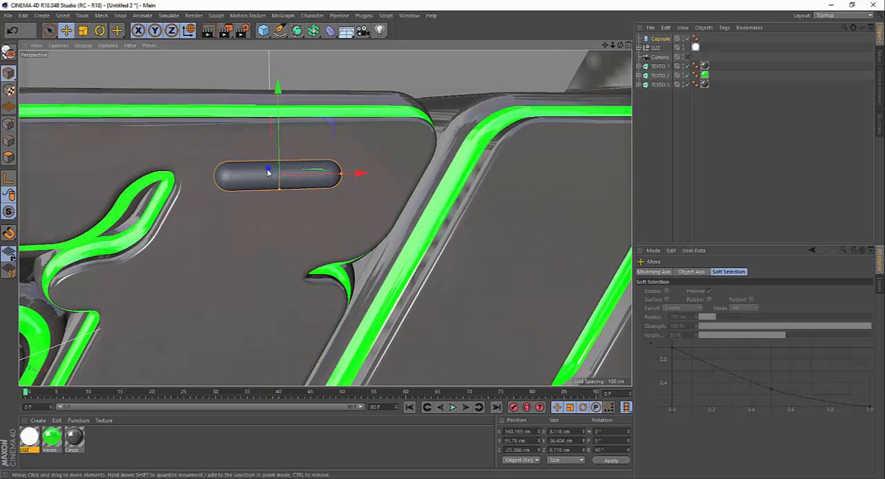
Duplicate the capsule below the first, stagger the copy to the left, and shift the pair to center at about X 161 cm.
alt+drag(264, 168, 277, 152)
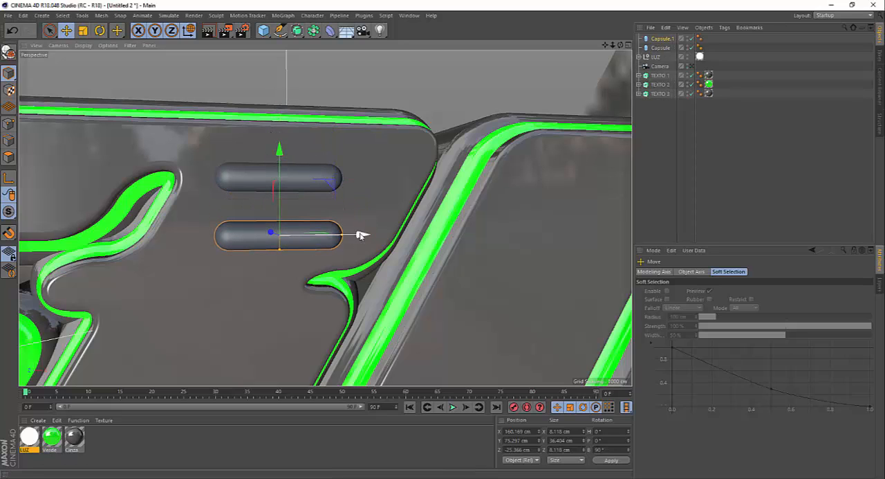
drag(362, 235, 322, 234)
shift+click(321, 180)
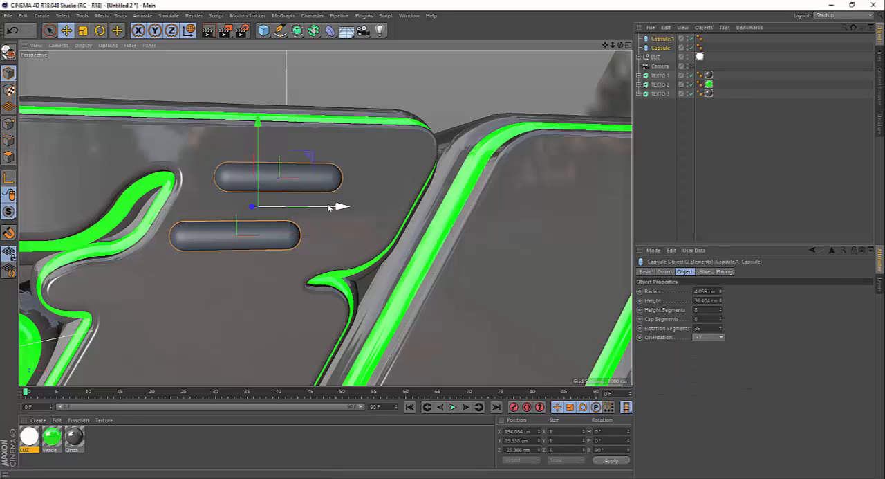
drag(340, 206, 337, 233)
click(322, 234)
drag(255, 149, 257, 150)
Duplicate both capsules and place the copies on the lower right of the d's face, at about X 305 and Y 22 cm.
scroll(265, 147, down, 9)
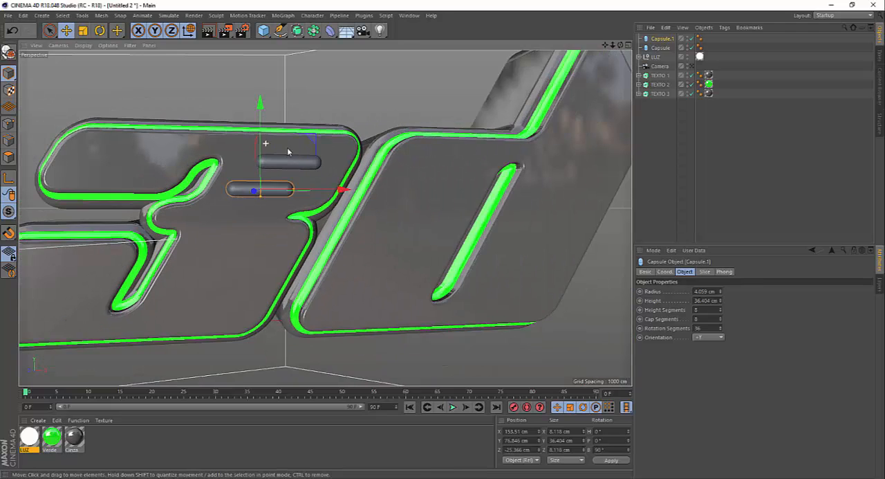
scroll(301, 151, up, 2)
shift+click(300, 162)
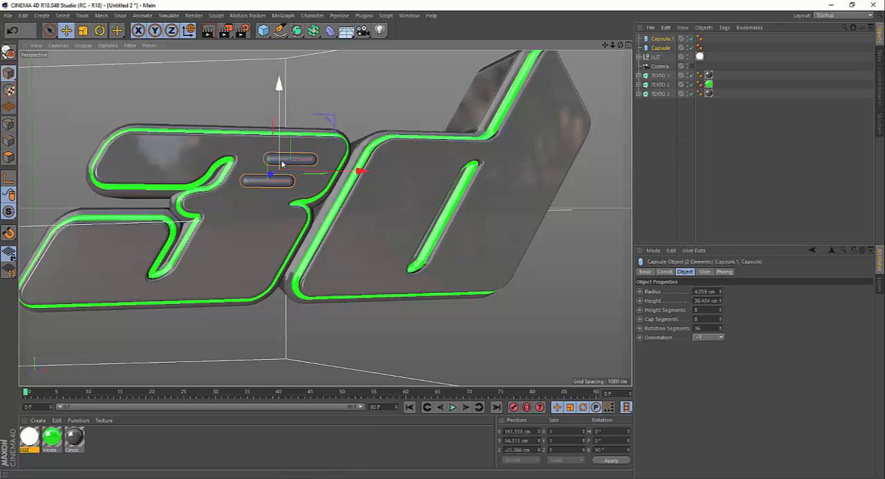
alt+drag(257, 160, 255, 178)
scroll(220, 185, down, 3)
scroll(261, 167, up, 5)
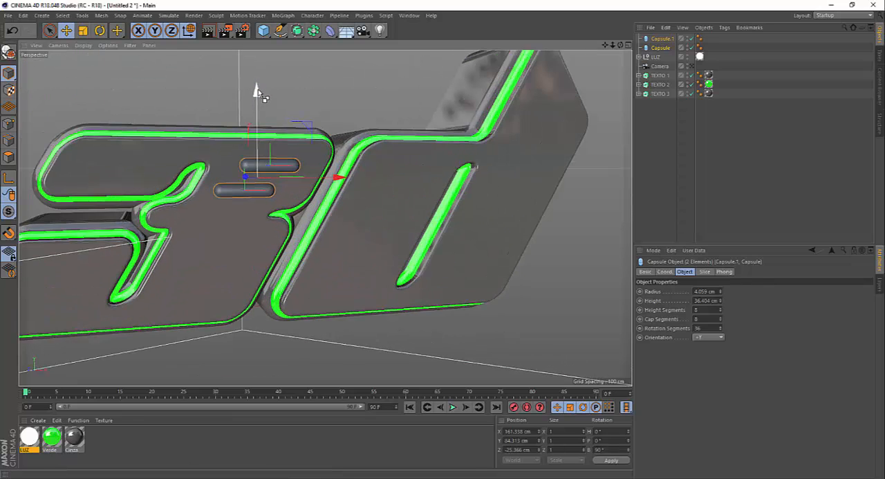
ctrl+drag(256, 90, 256, 202)
drag(338, 278, 467, 268)
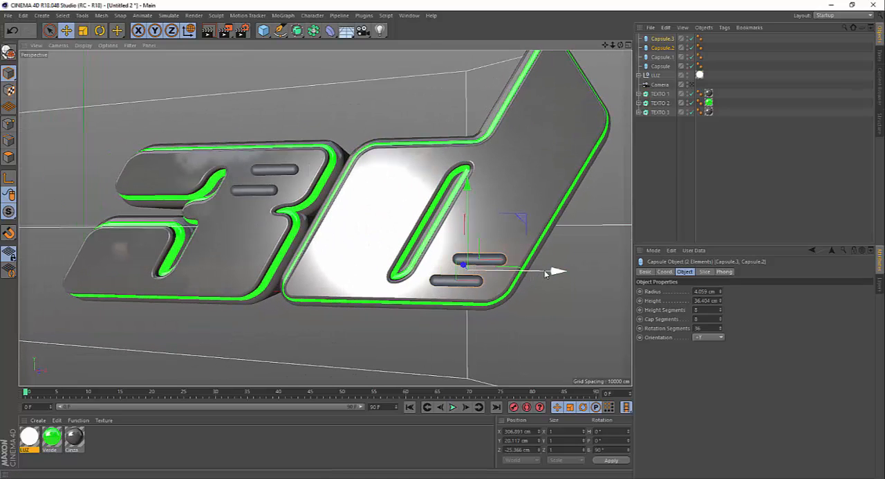
drag(545, 272, 540, 273)
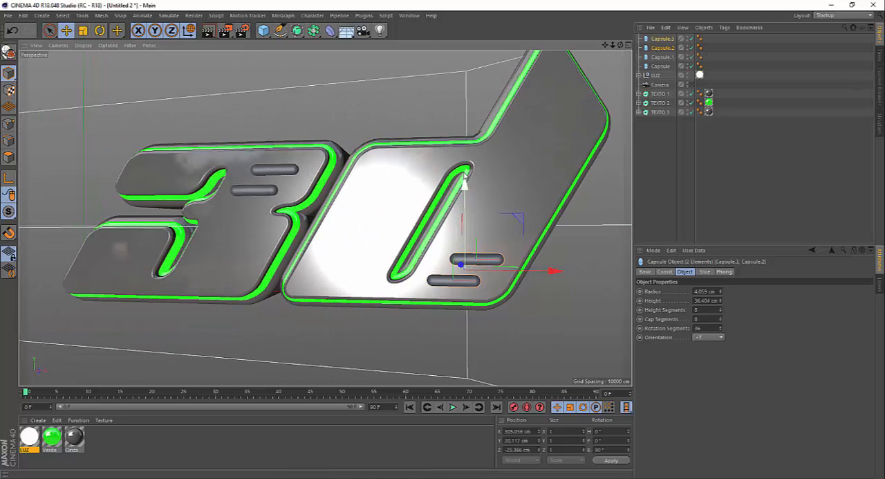
drag(467, 187, 434, 201)
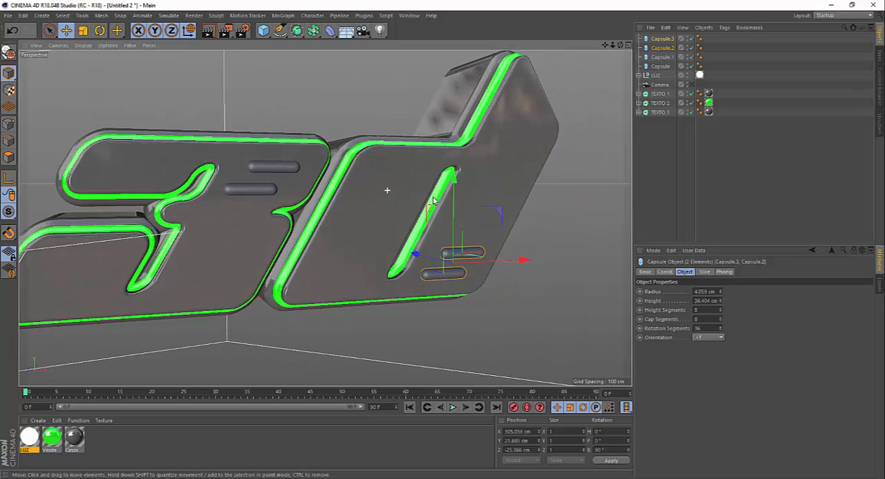
Group all four capsules, from Capsule to Capsule.3, under one null.
click(659, 67)
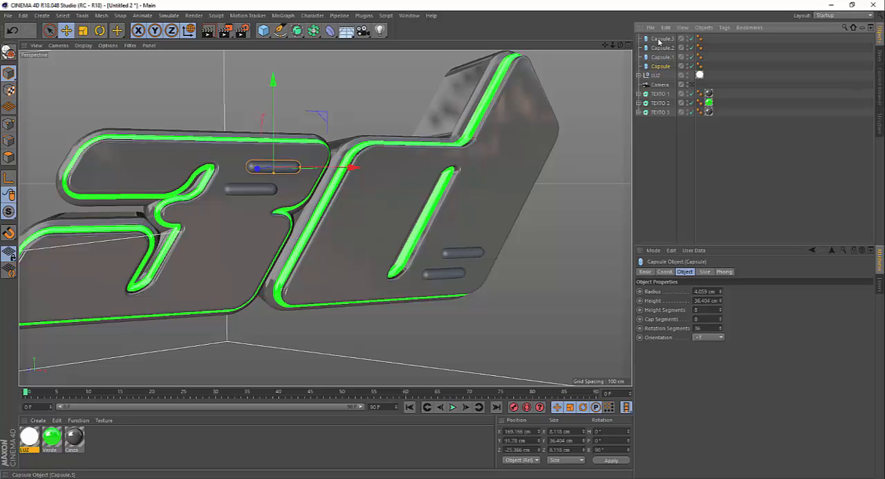
shift+click(659, 40)
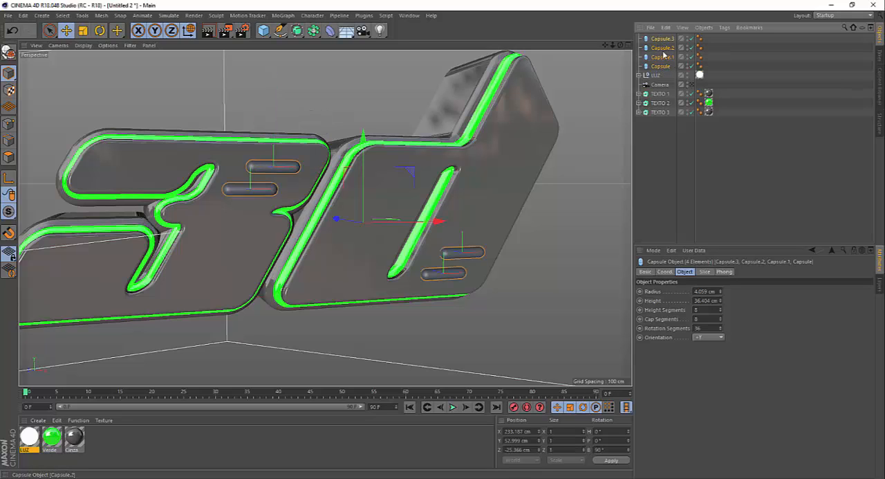
key(alt+g)
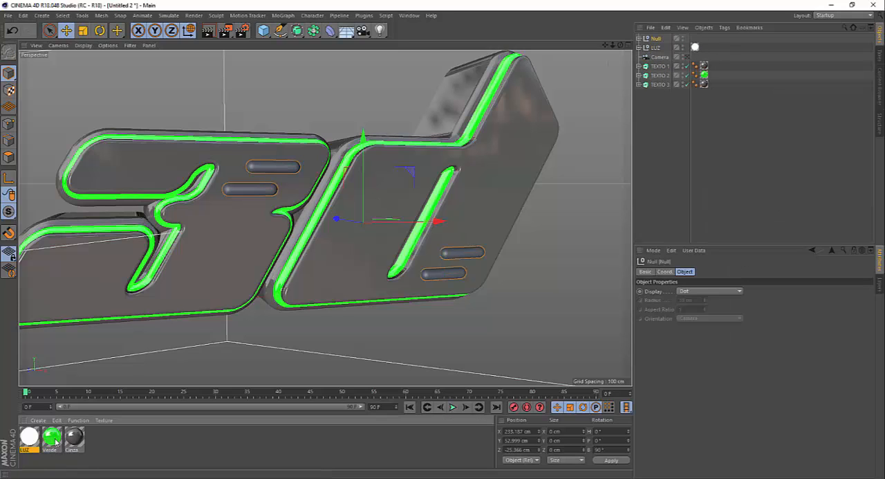
Apply the Verde material to the null holding the capsules and rename the null CAPSULAS.
drag(175, 363, 588, 91)
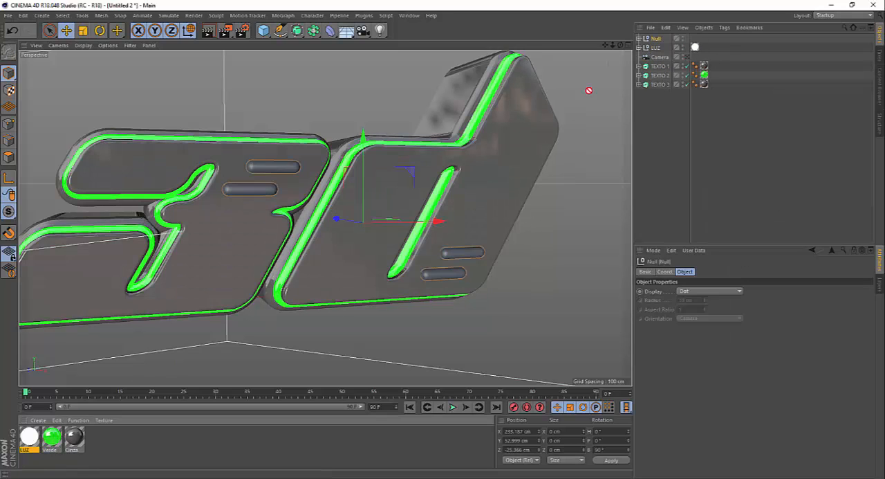
drag(656, 40, 657, 40)
click(655, 38)
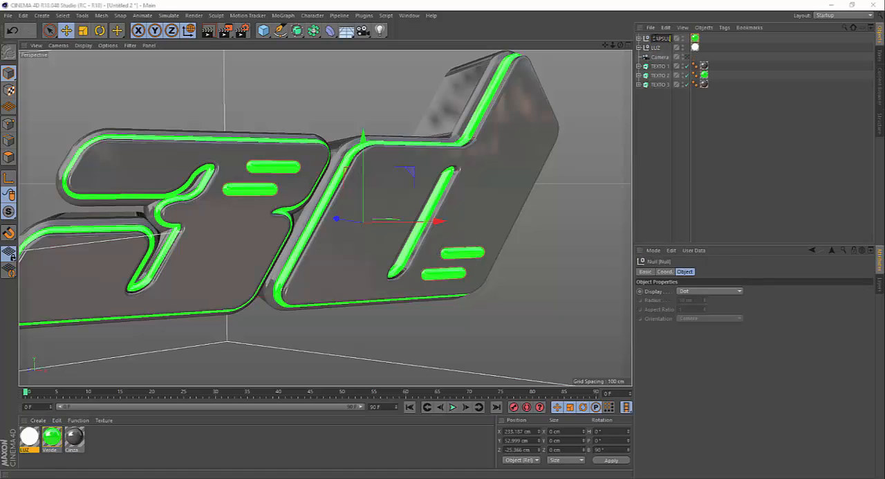
text(CAPSULAS)
key(Return)
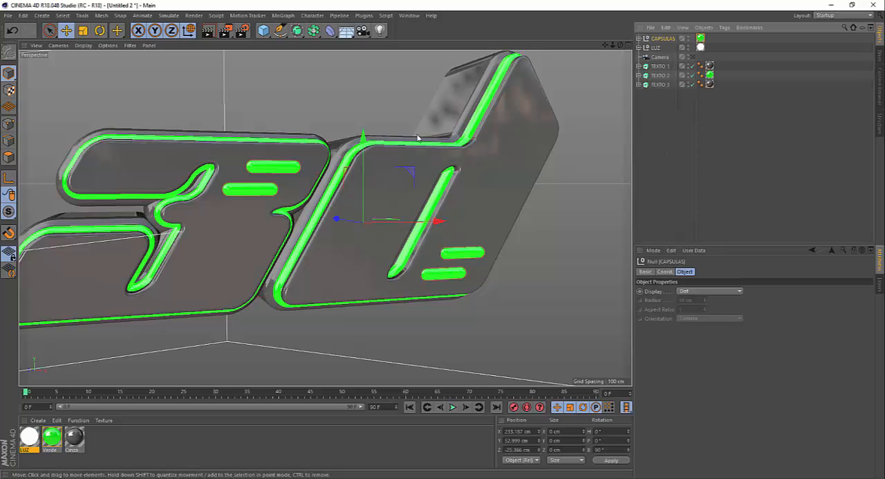
Move the luminous plane on the left side of the text inward along X, closer to the text.
alt+right_drag(365, 130, 388, 182)
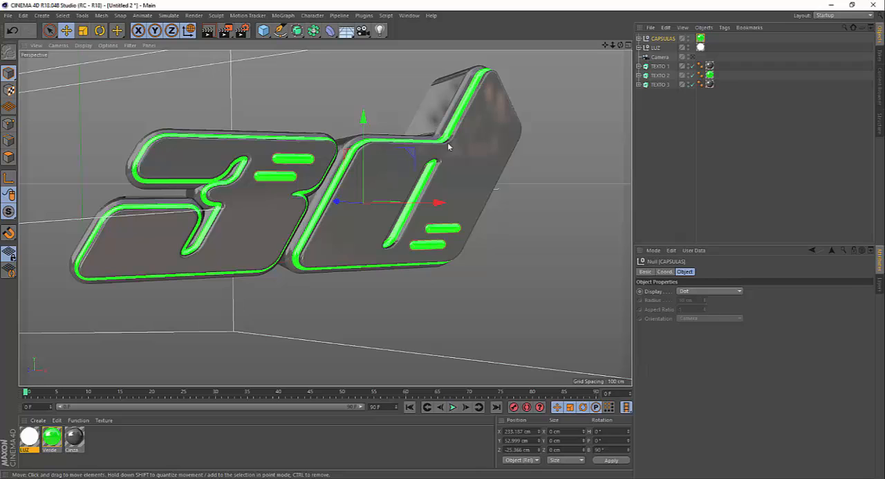
scroll(341, 148, down, 6)
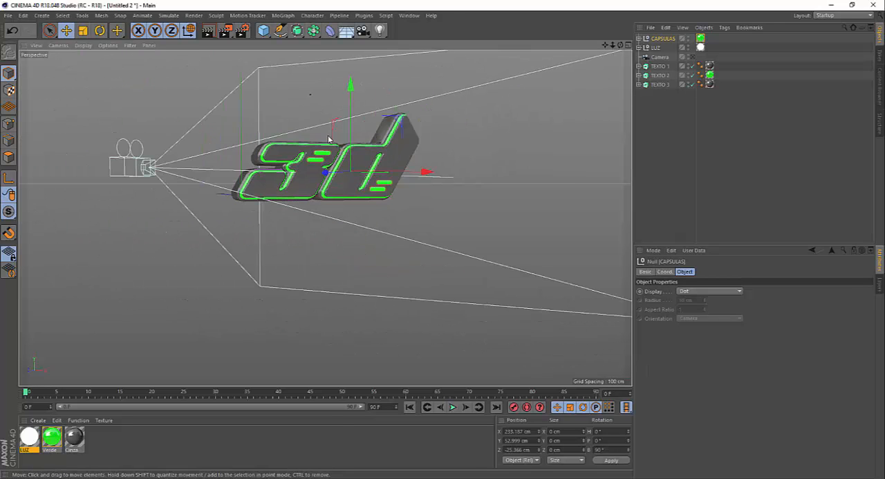
alt+drag(328, 139, 321, 160)
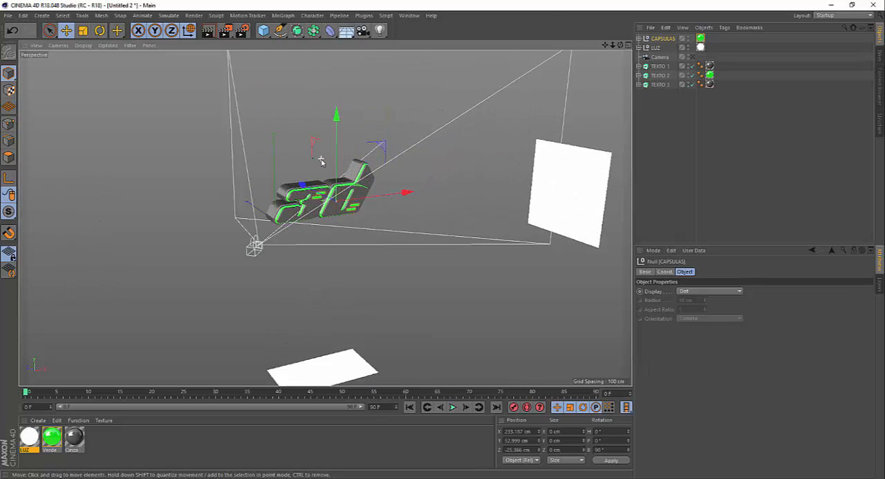
scroll(321, 160, up, 2)
scroll(321, 160, down, 7)
alt+drag(311, 129, 318, 175)
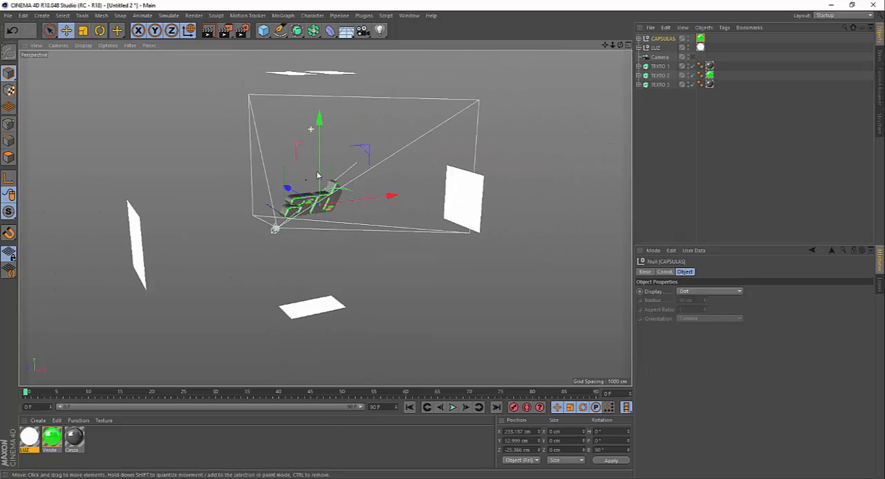
scroll(330, 217, up, 1)
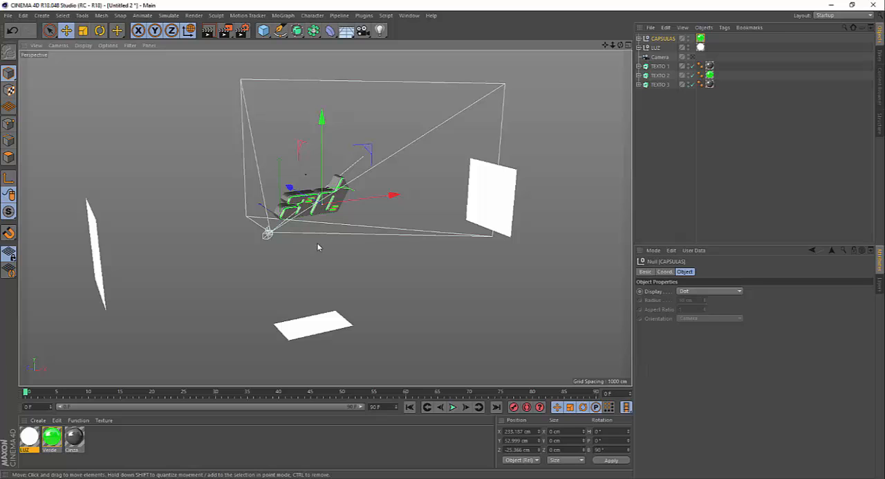
alt+drag(356, 214, 280, 228)
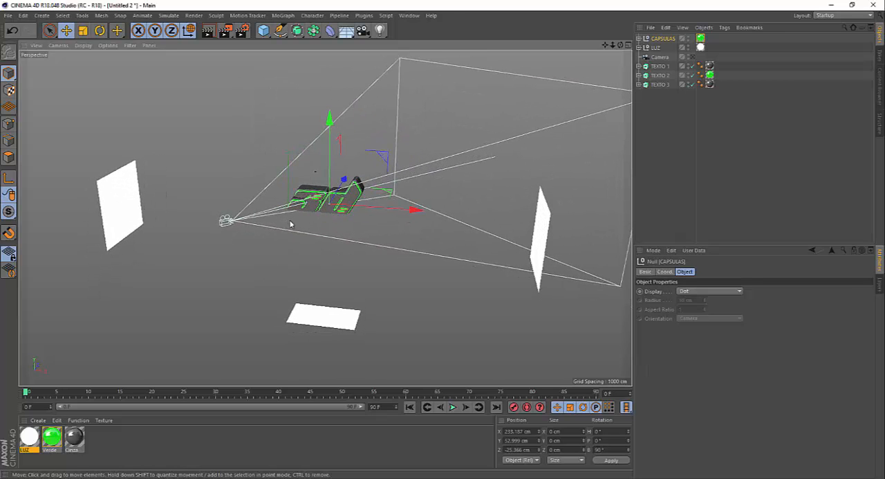
click(118, 212)
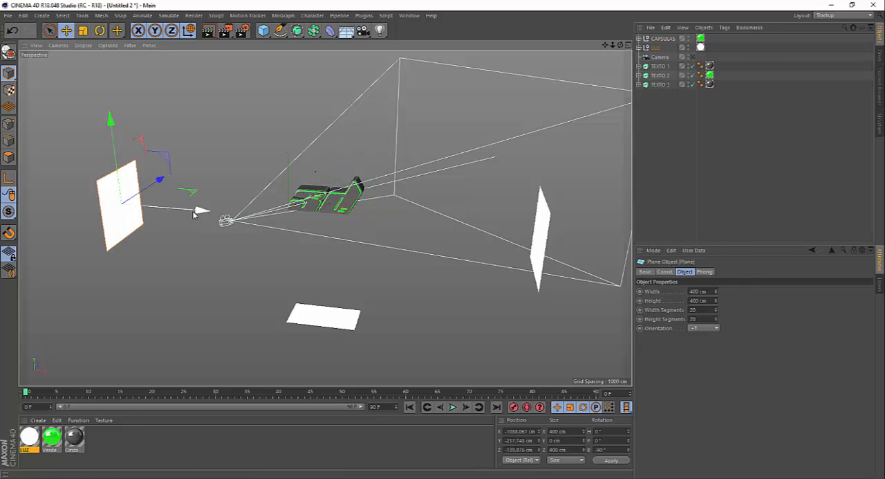
mouse_move(201, 210)
mouse_down()
mouse_move(225, 219)
mouse_move(206, 215)
mouse_up()
Move the luminous plane on the right side of the text inward to about X 984 cm.
click(537, 227)
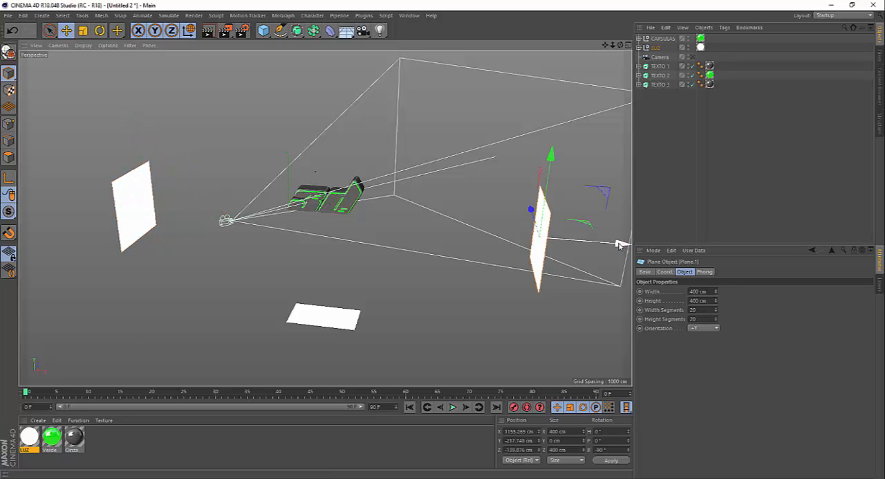
drag(619, 245, 580, 244)
scroll(477, 280, down, 3)
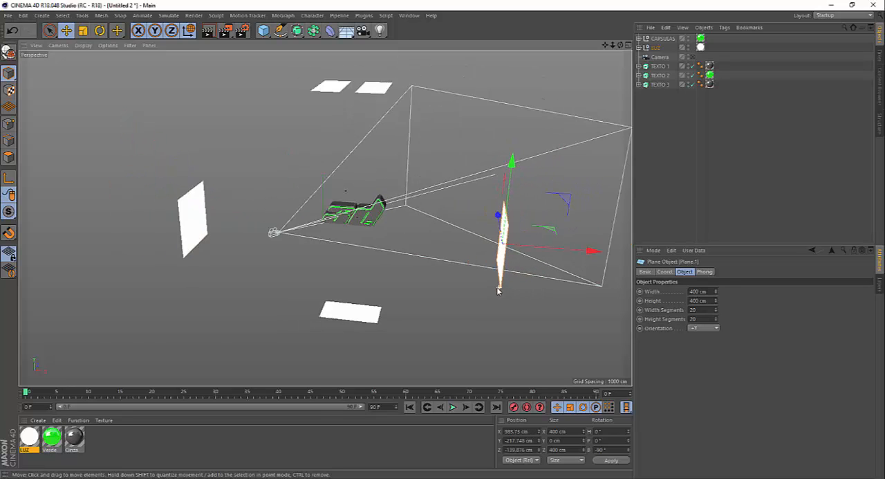
scroll(374, 117, up, 1)
Lower both narrow overhead light planes together to about Y 559 cm.
click(398, 114)
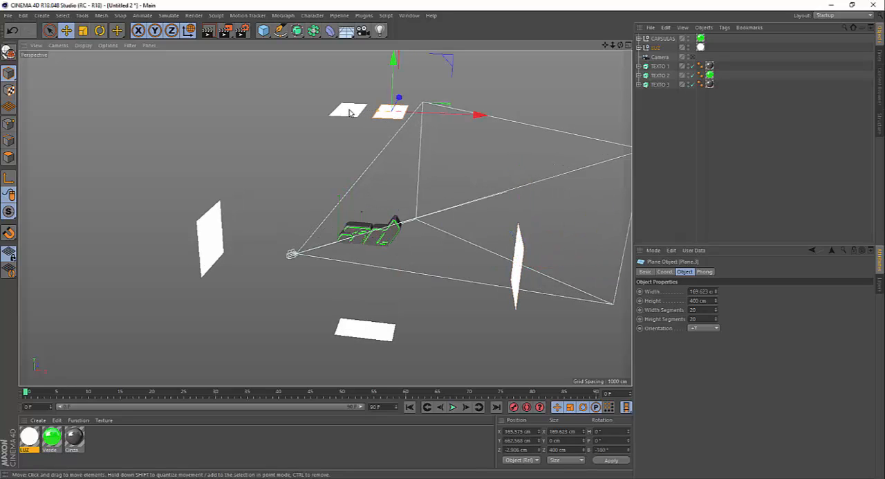
shift+click(351, 110)
drag(371, 62, 371, 118)
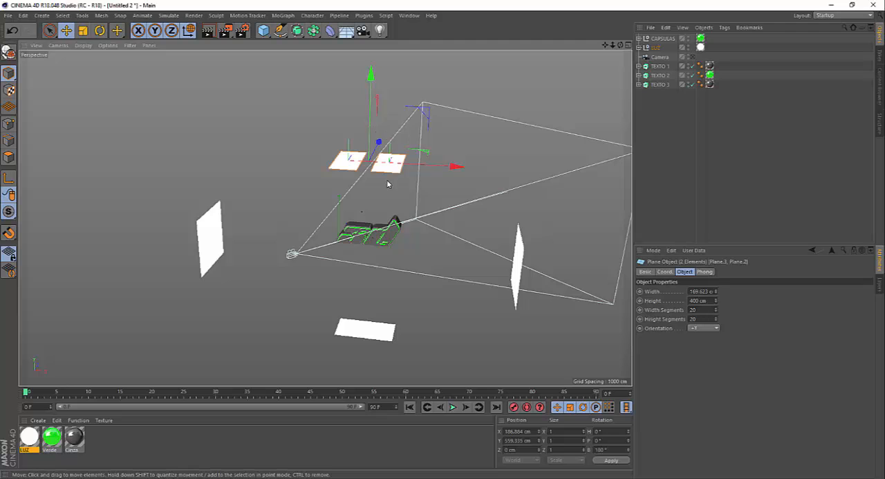
Tilt the two overhead planes to a 20° pitch and shift them to about Y 463 and Z -171 cm.
alt+drag(324, 217, 354, 189)
key(r)
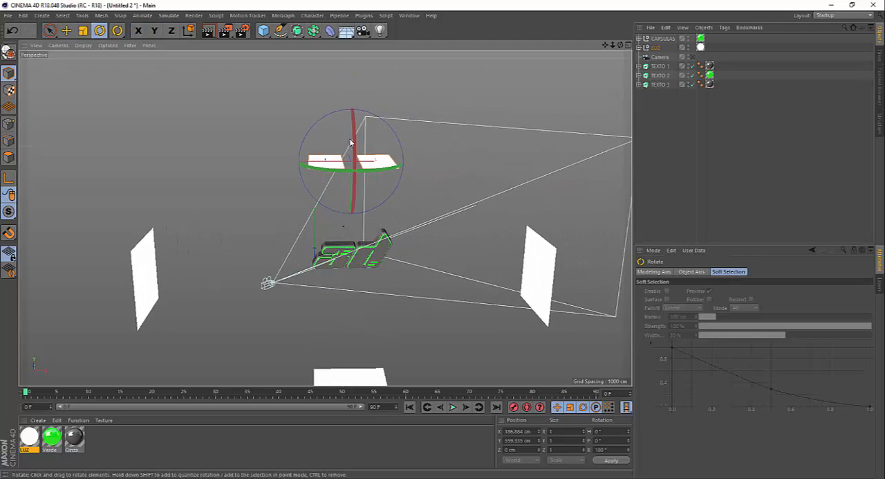
drag(354, 140, 396, 181)
key(e)
drag(353, 79, 352, 99)
drag(309, 160, 374, 214)
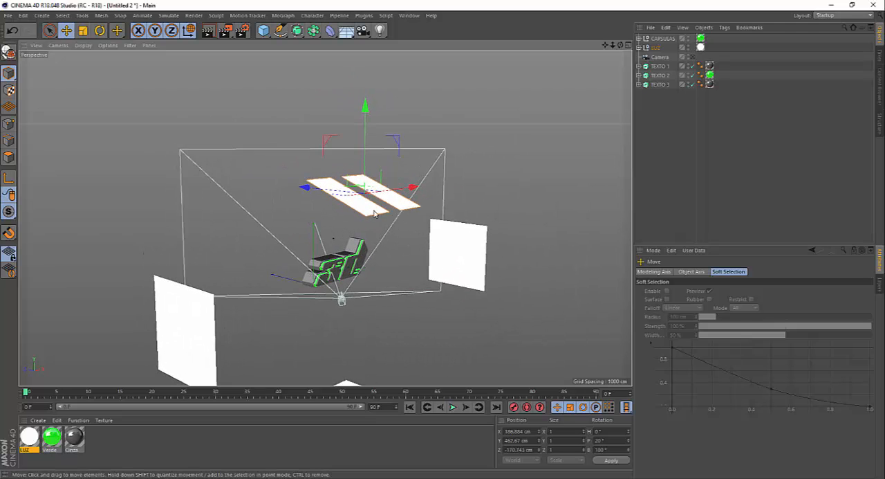
Increase the overhead planes' pitch to 30° and adjust their height to about Y 474 cm.
scroll(362, 226, up, 6)
scroll(304, 298, up, 2)
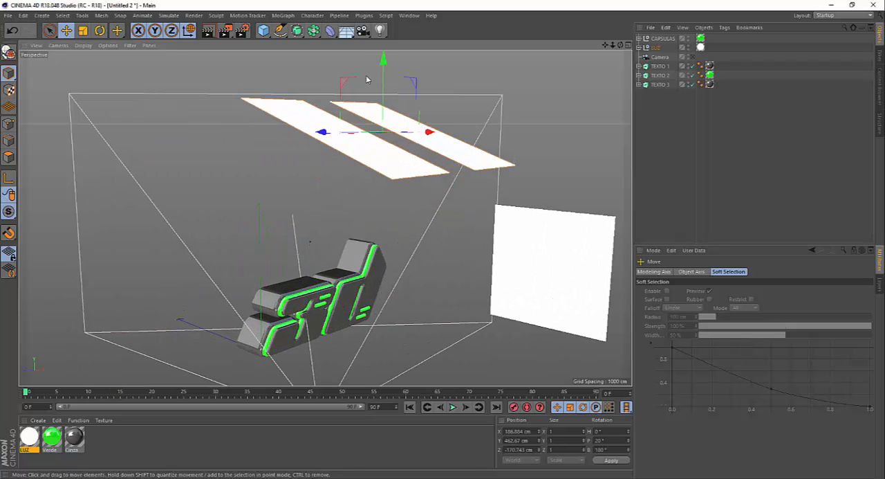
mouse_move(385, 65)
mouse_down()
mouse_move(385, 41)
mouse_move(389, 56)
mouse_up()
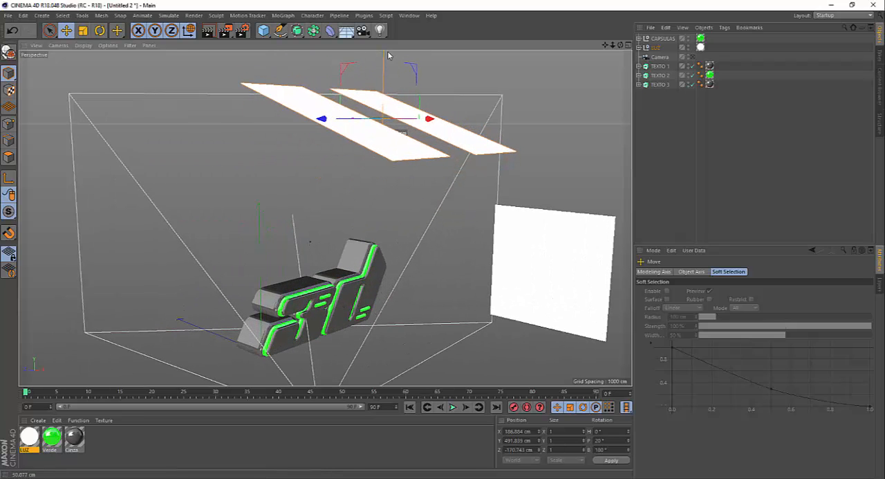
key(r)
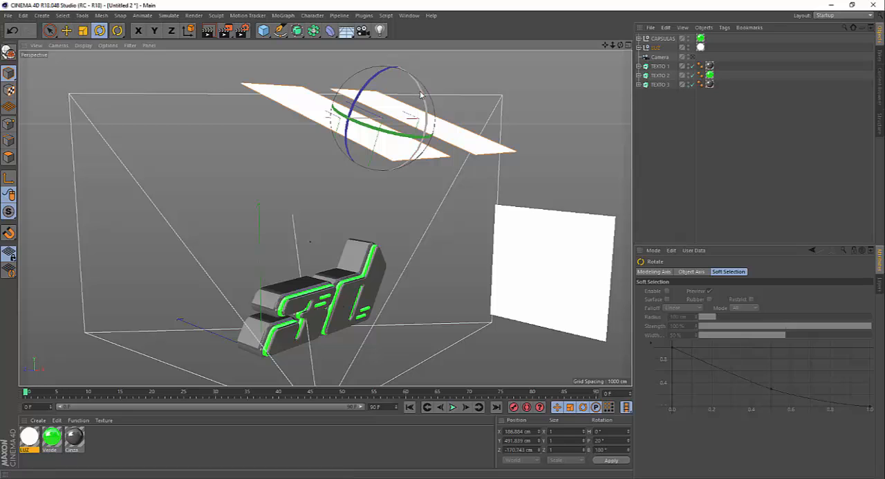
drag(421, 99, 419, 104)
key(e)
drag(385, 61, 387, 70)
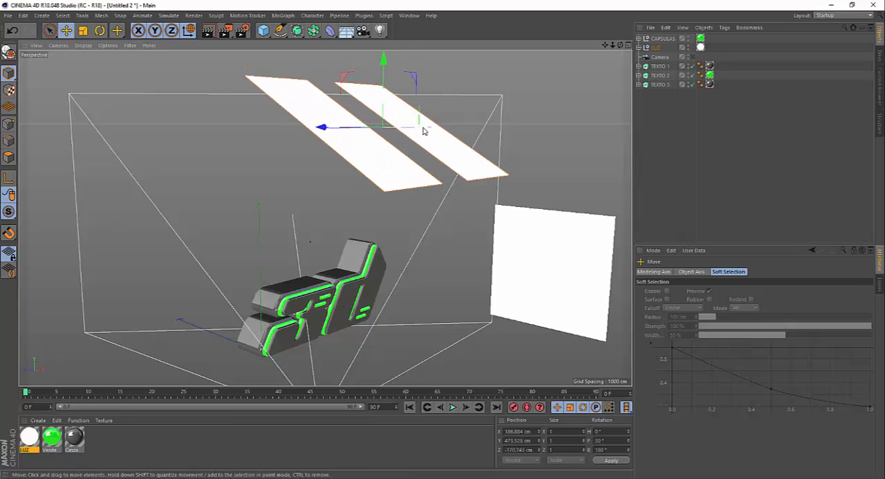
Lower the overhead planes and slide them along their own axis to about Y 444 and Z -190 cm.
alt+drag(388, 116, 386, 139)
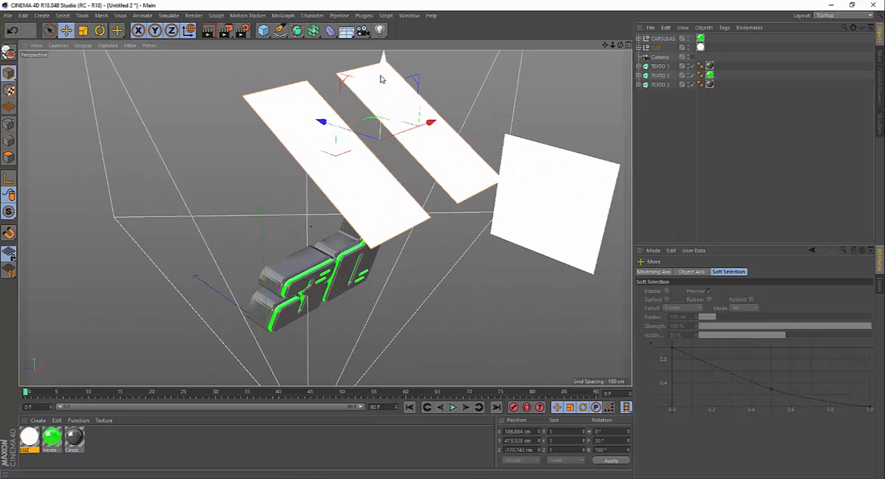
drag(381, 76, 381, 84)
key(w)
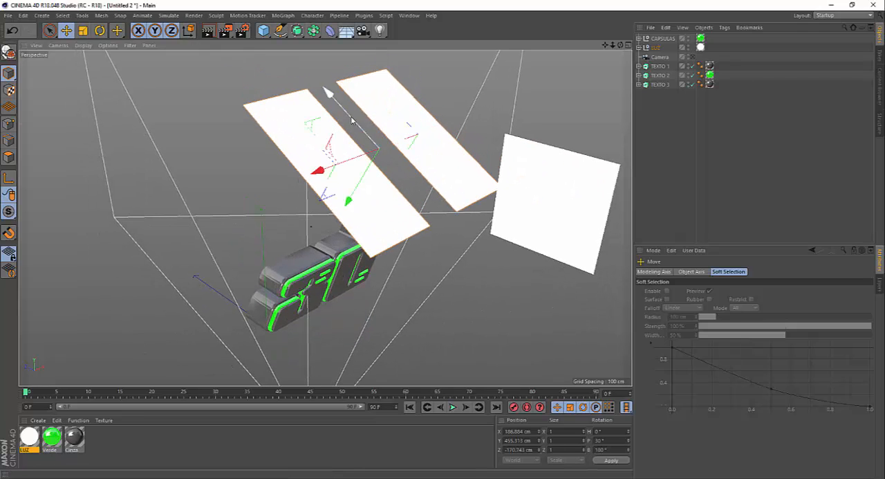
drag(351, 121, 358, 127)
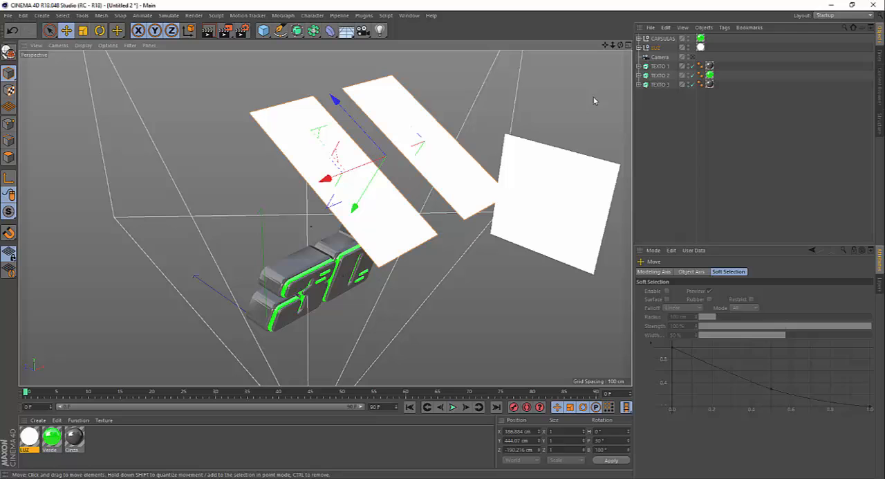
Render the scene through the camera to the Picture Viewer and compare it with the previous render.
click(693, 58)
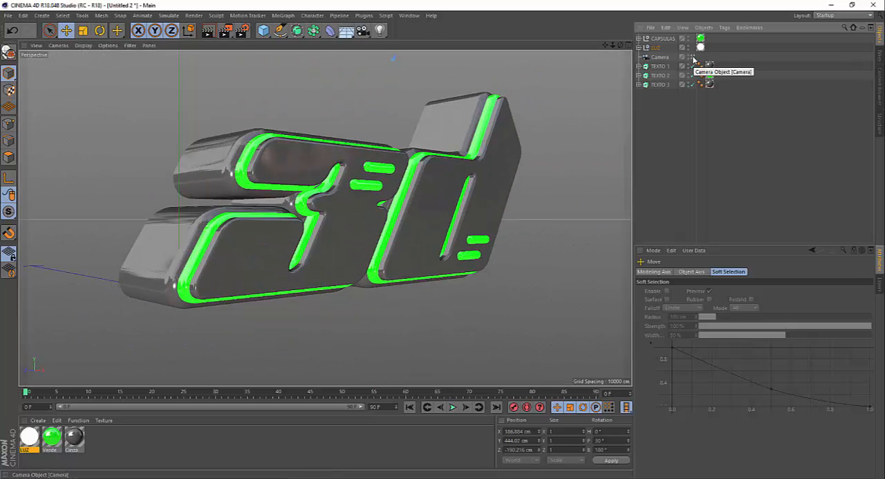
click(224, 32)
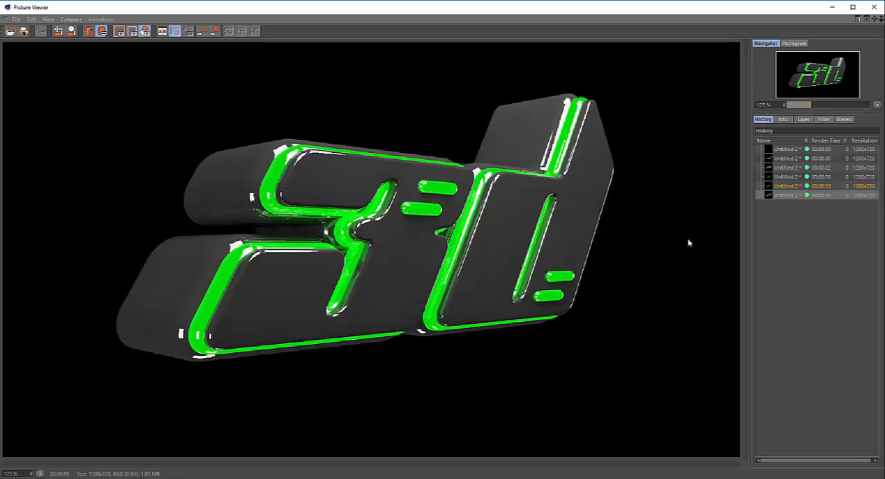
click(774, 186)
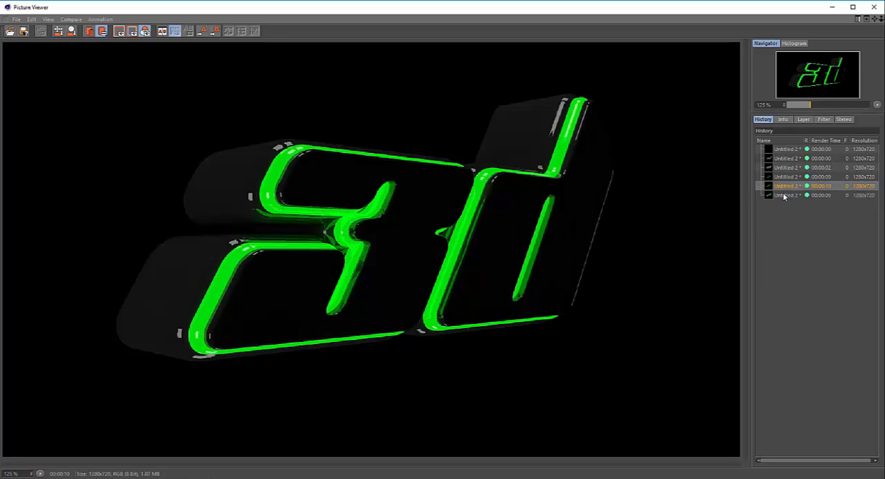
click(784, 196)
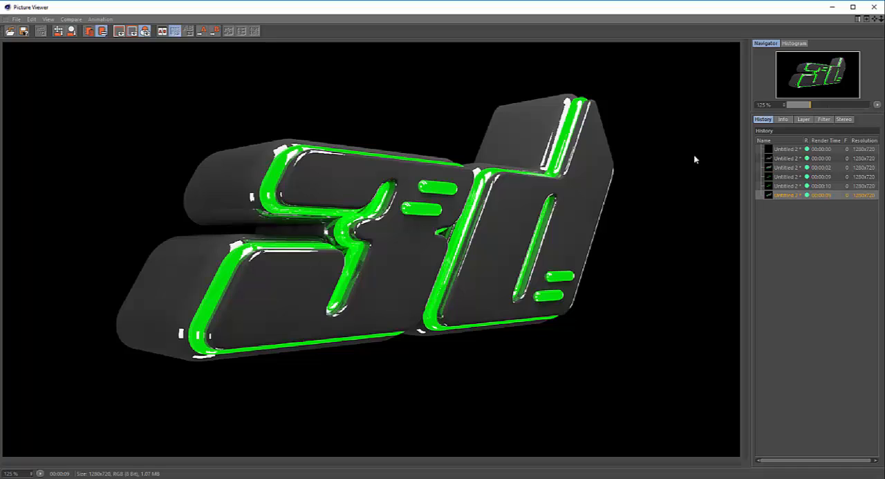
Review the earlier renders in the history up to the latest one and close the Picture Viewer.
click(782, 159)
click(780, 167)
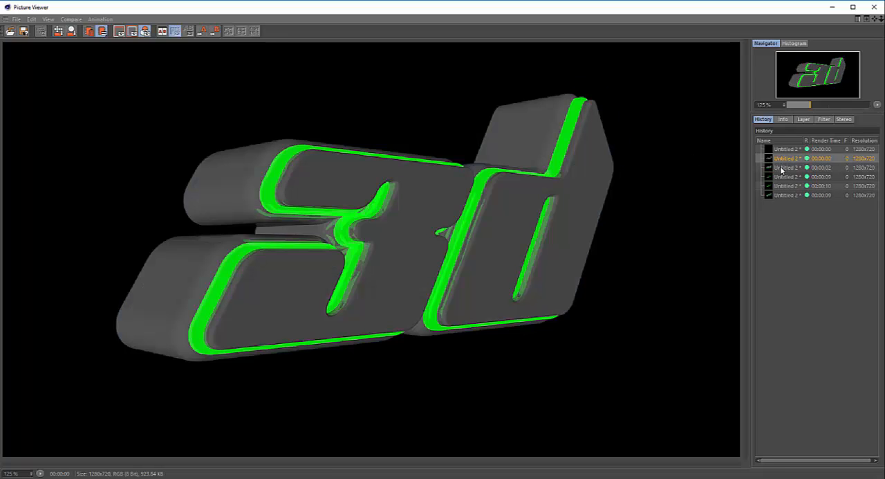
click(783, 176)
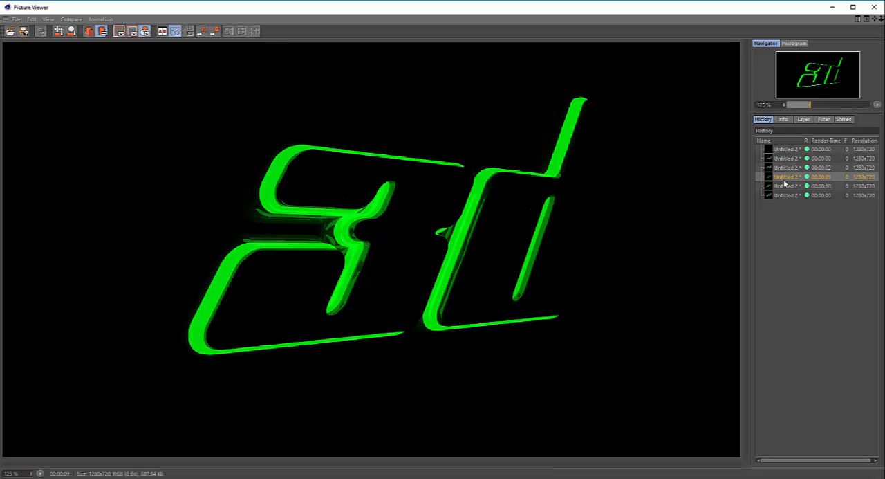
click(783, 185)
click(784, 196)
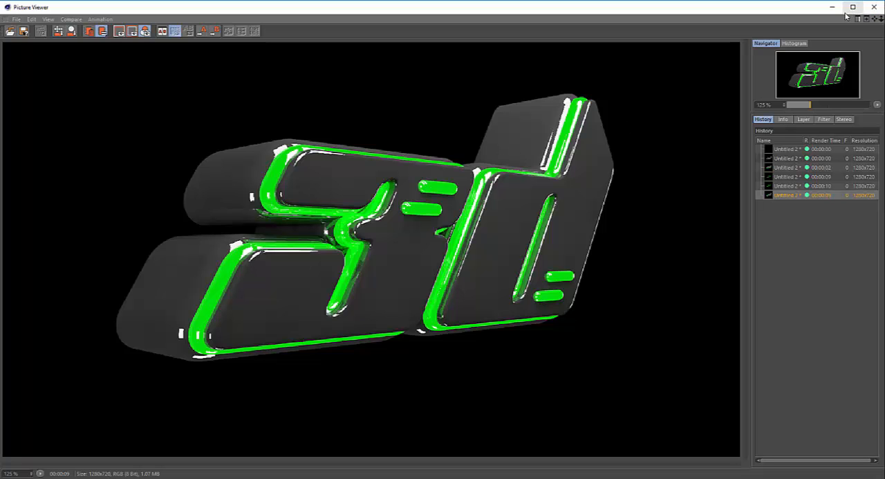
click(874, 7)
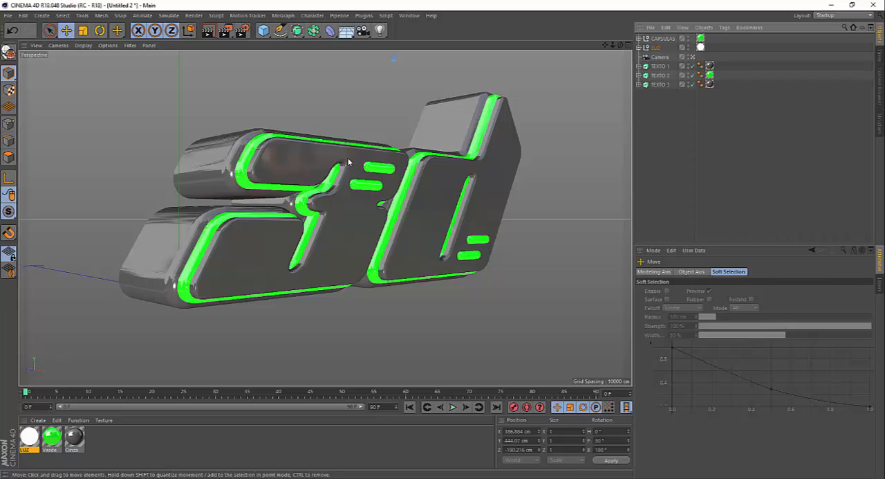
Leave the camera view and move the side planes outward, the right to about X 1057 cm and the left to about X -1043 cm.
click(693, 57)
scroll(399, 166, down, 3)
alt+drag(399, 166, 387, 227)
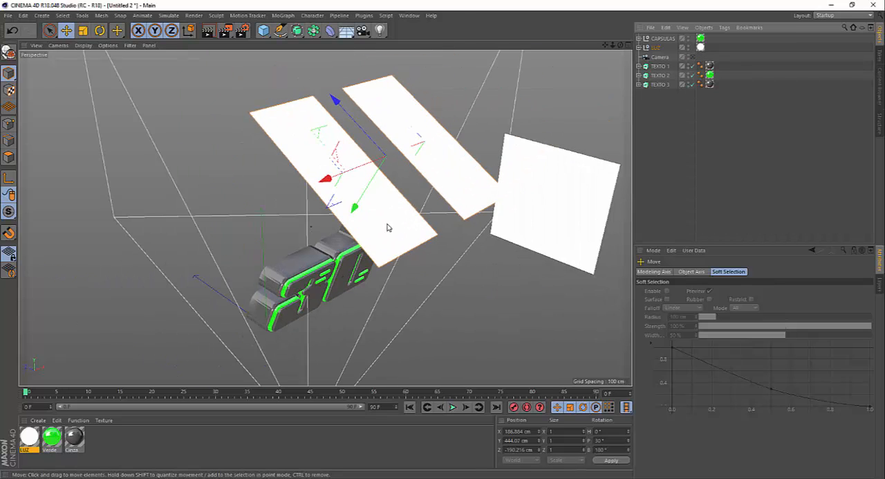
click(559, 219)
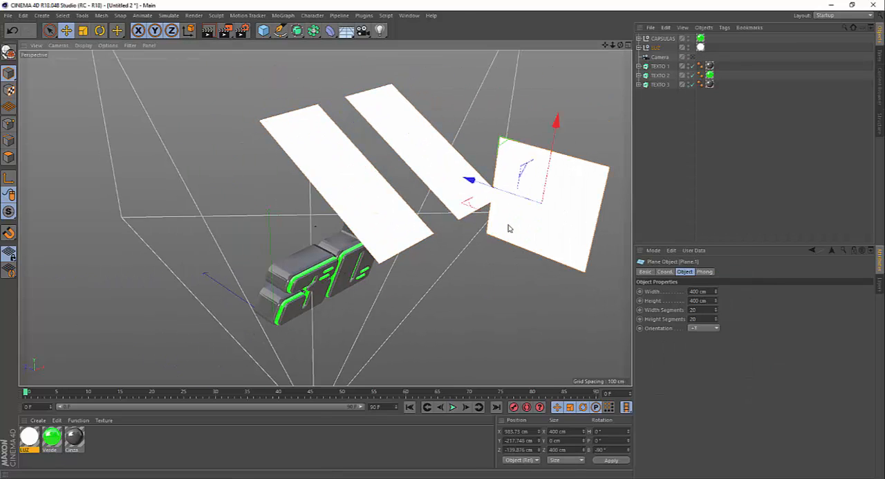
drag(506, 230, 516, 219)
scroll(524, 178, down, 3)
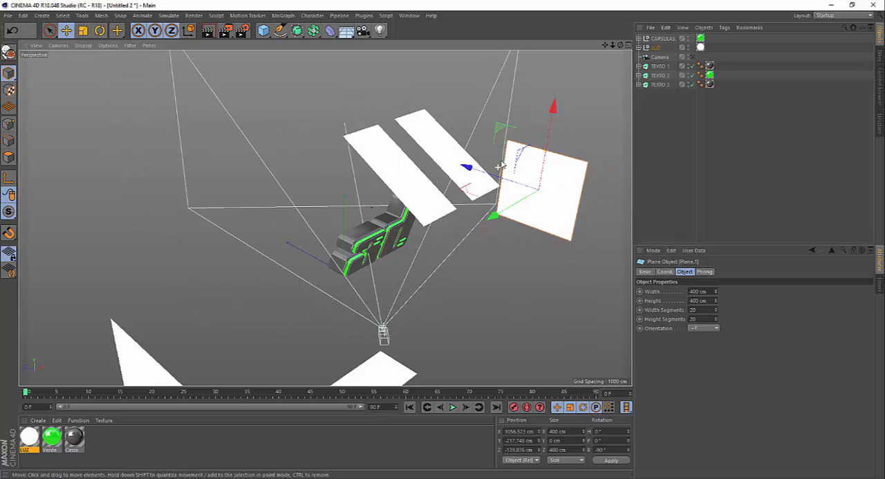
click(285, 326)
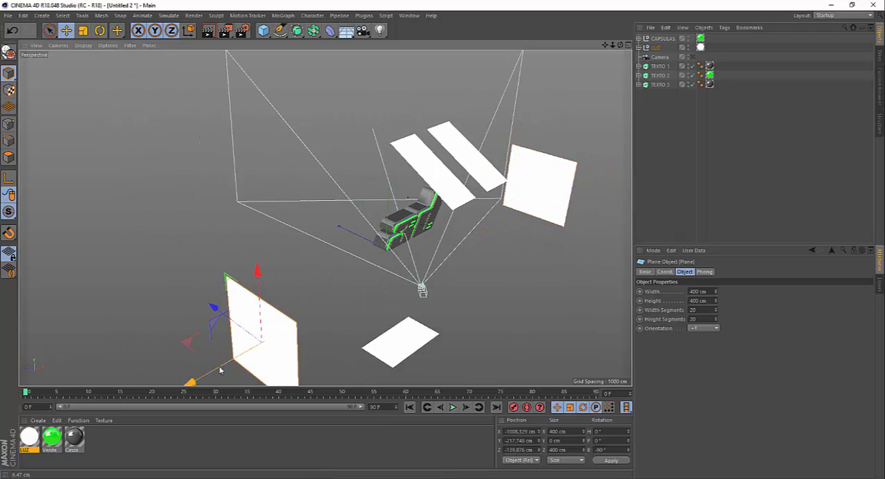
Set the luminance brightness of the LUZ material to 170% and close the Material Editor.
double_click(28, 437)
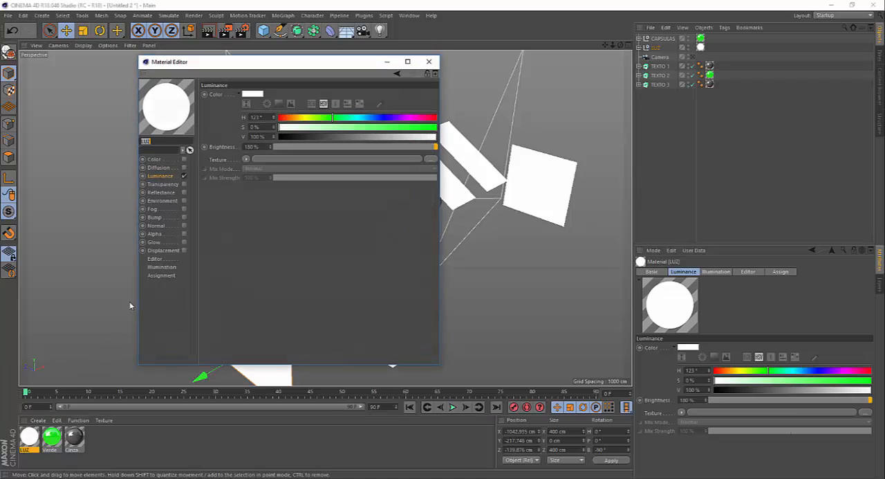
key(Tab)
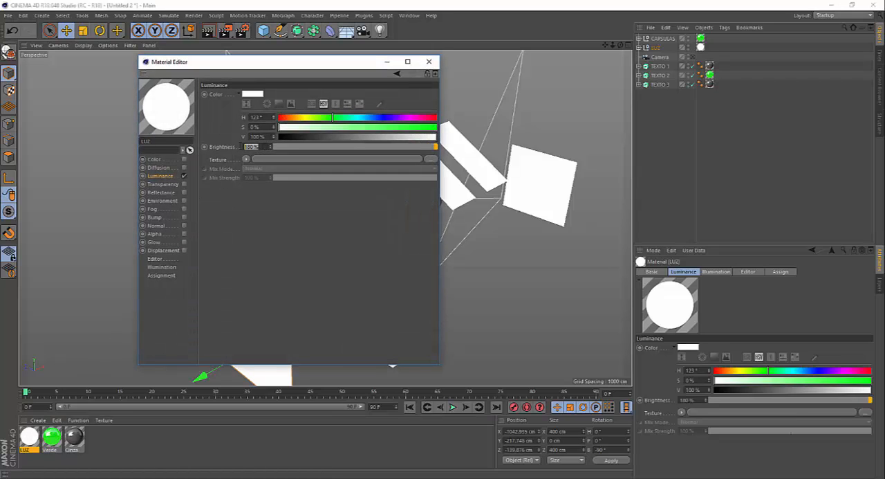
key(BackSpace)
key(Return)
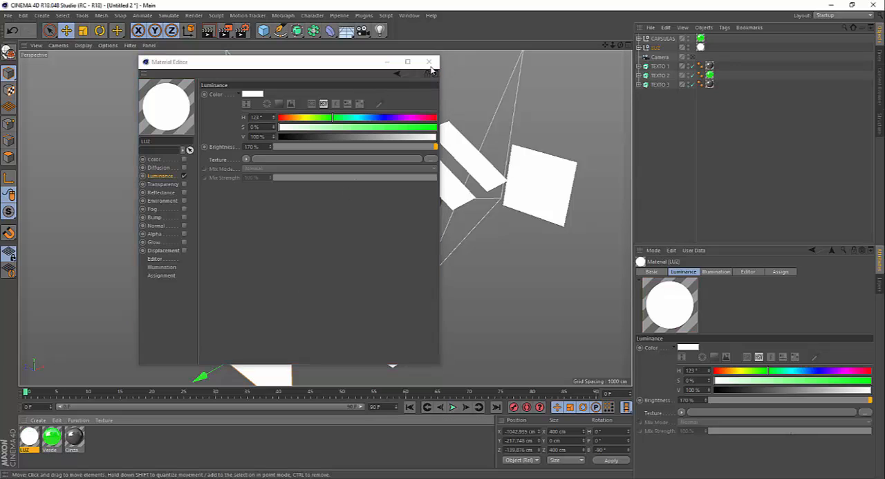
click(429, 62)
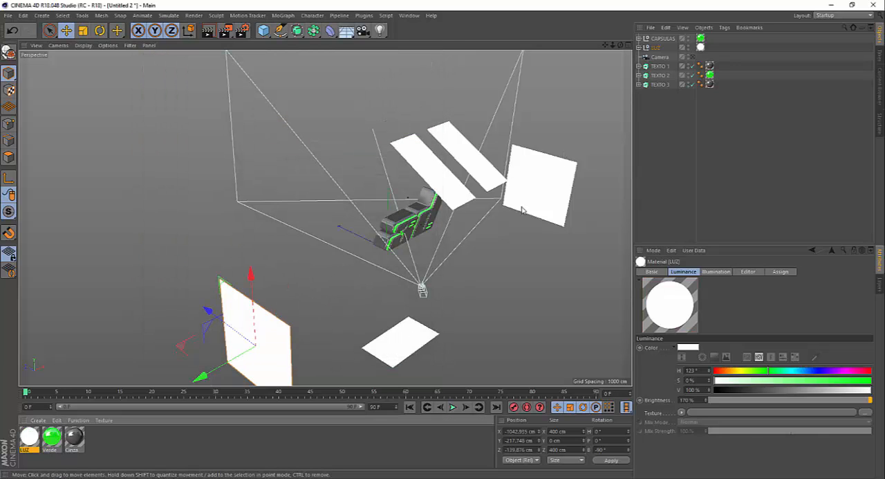
Return to the camera view and add the Ambient Occlusion effect to the render settings.
click(692, 56)
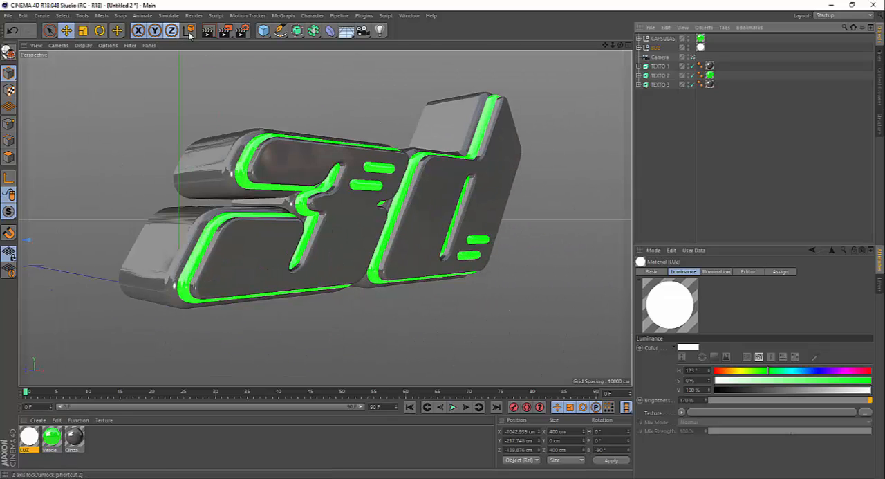
click(243, 31)
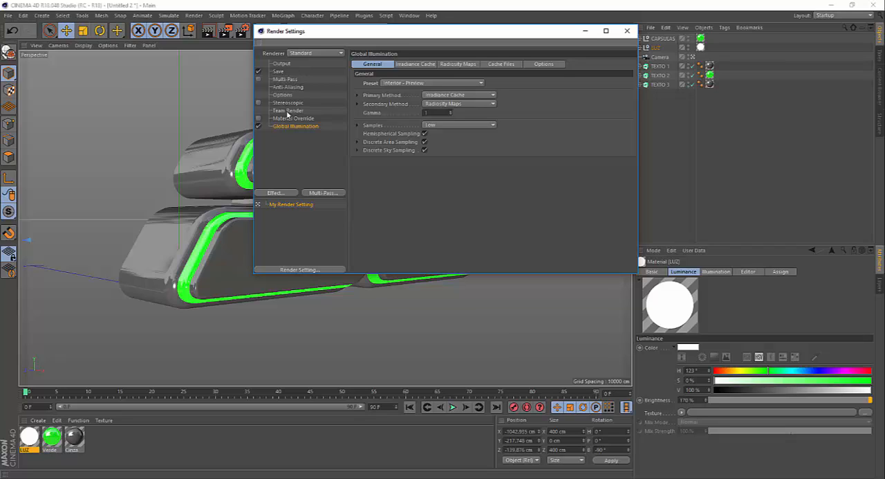
click(291, 193)
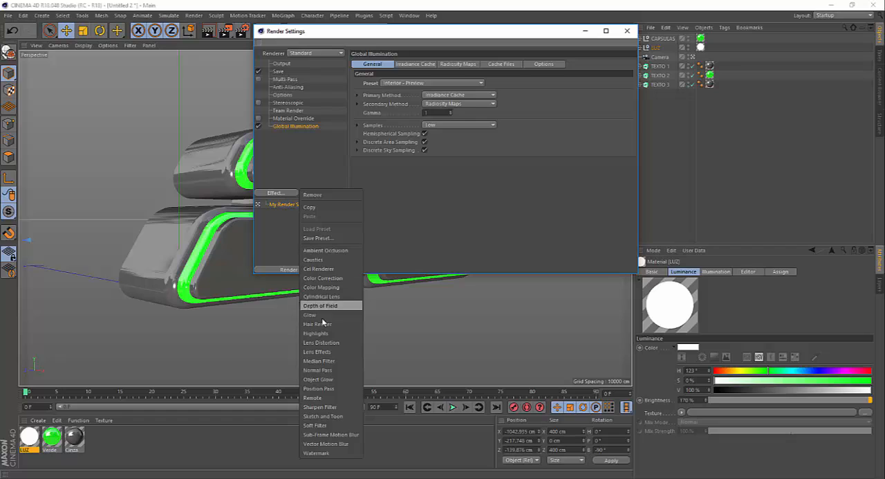
click(323, 250)
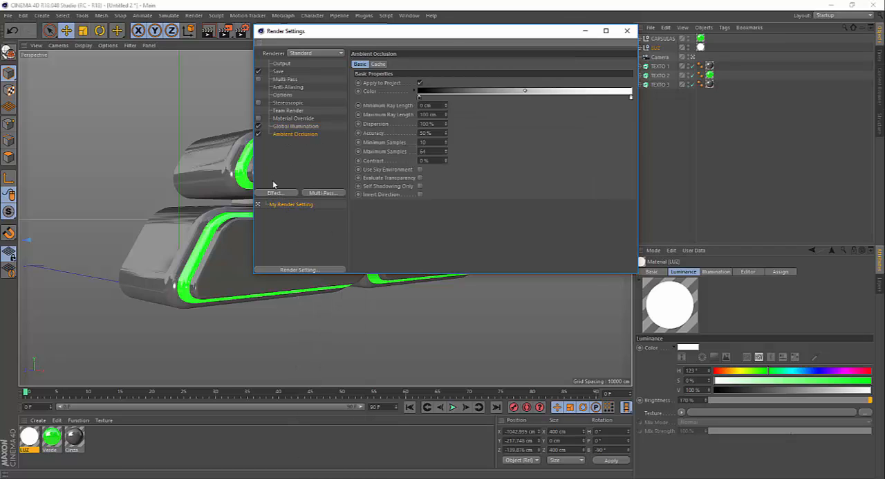
Switch the renderer to Physical with High sampling quality and close the render settings.
click(312, 53)
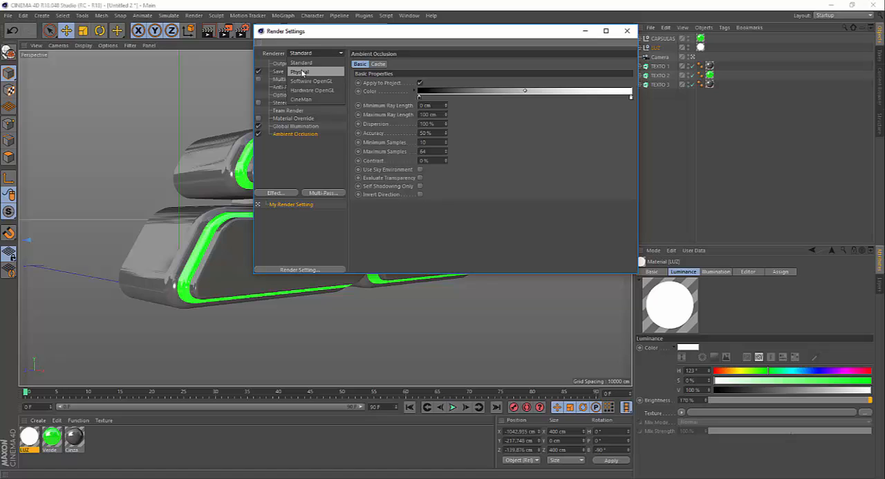
click(300, 72)
click(281, 126)
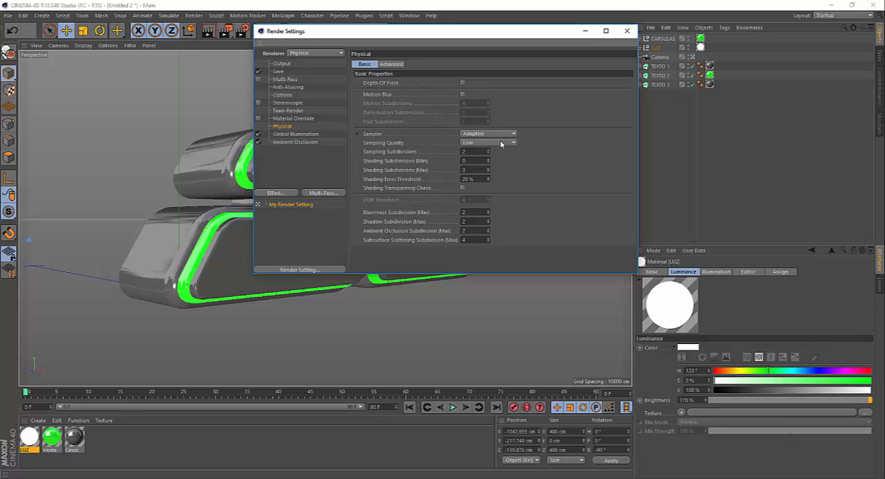
click(489, 143)
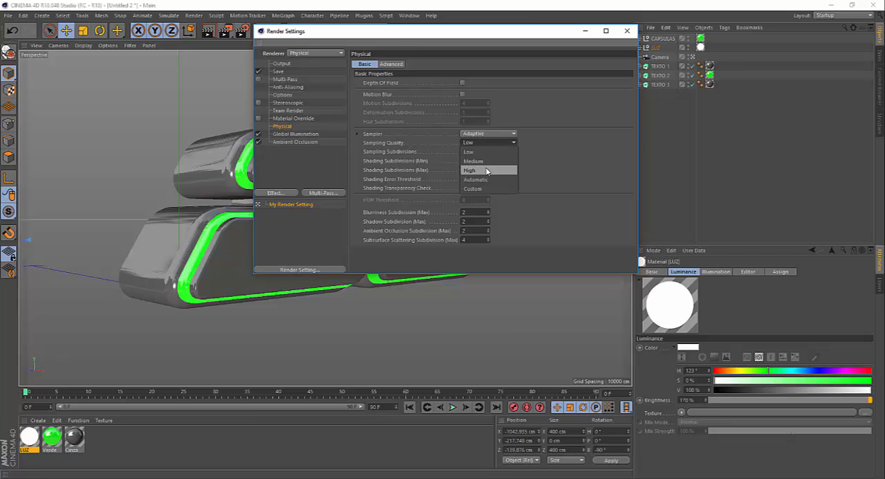
click(486, 170)
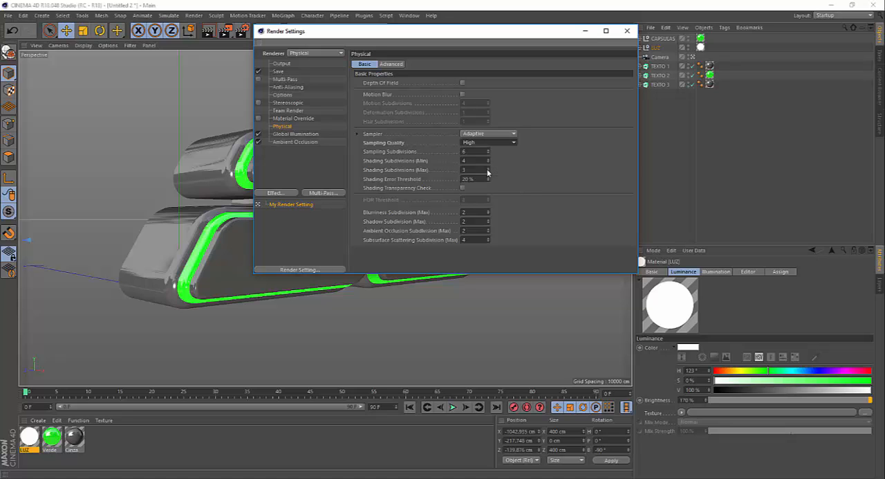
drag(412, 31, 418, 45)
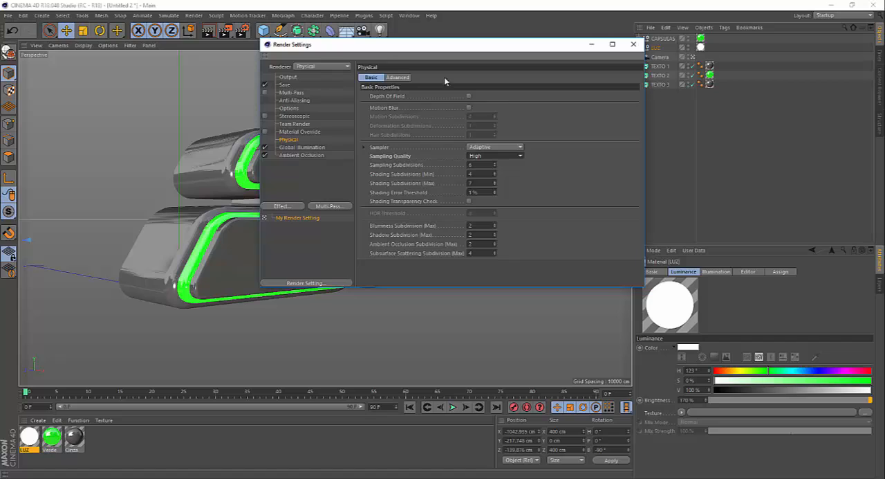
click(633, 45)
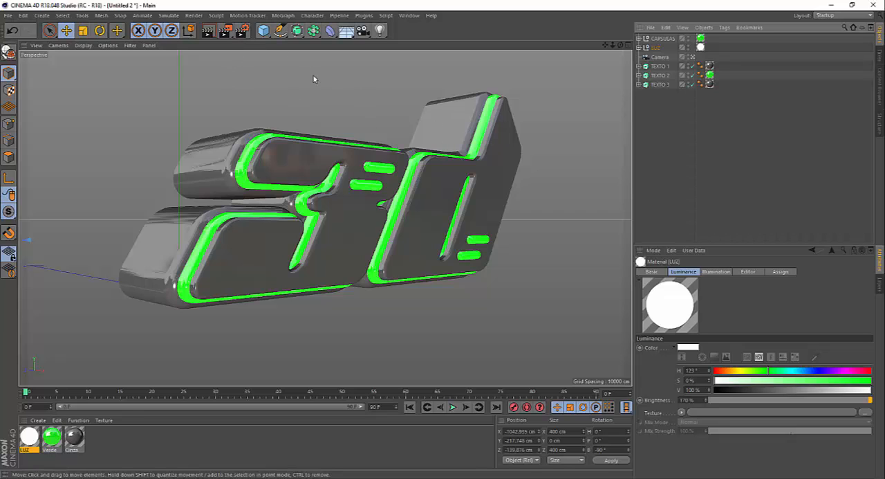
Enable the alpha channel in the render settings for the saved image.
click(243, 31)
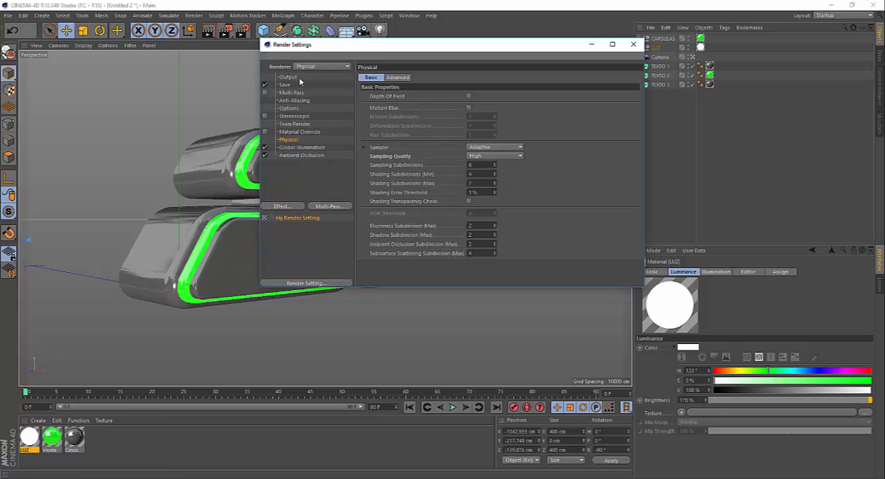
click(285, 83)
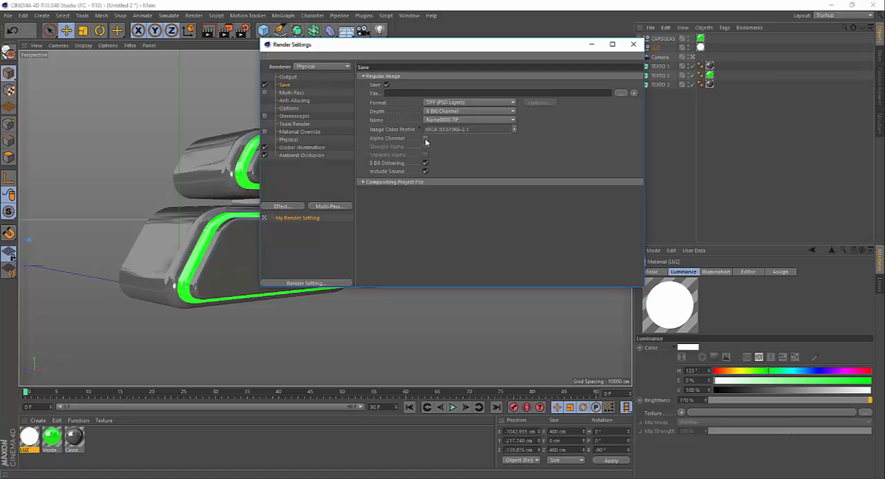
click(425, 139)
click(426, 139)
click(426, 139)
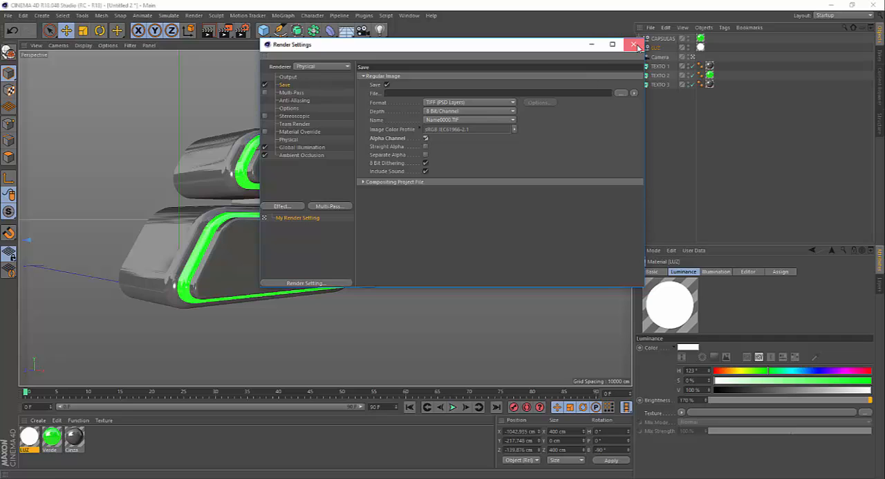
click(633, 45)
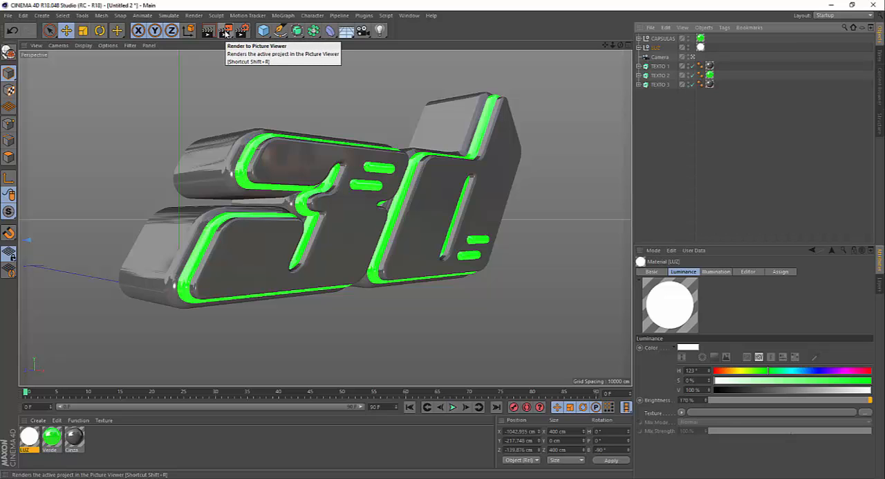
Render the scene to the Picture Viewer and examine the finished image up close.
click(227, 33)
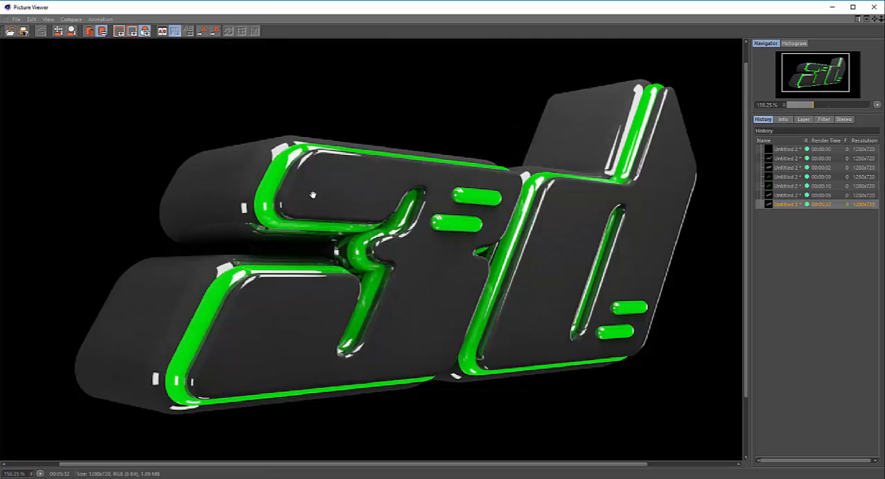
scroll(313, 198, down, 5)
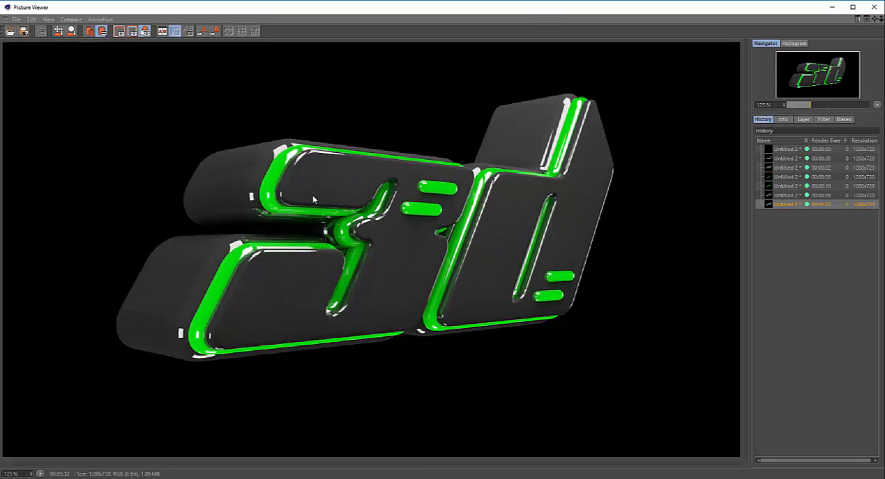
scroll(313, 199, up, 4)
scroll(347, 145, up, 1)
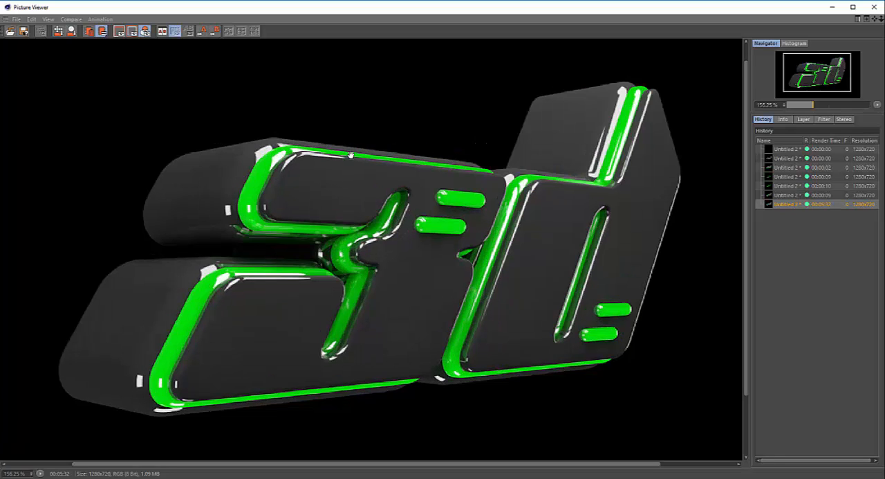
scroll(248, 260, up, 1)
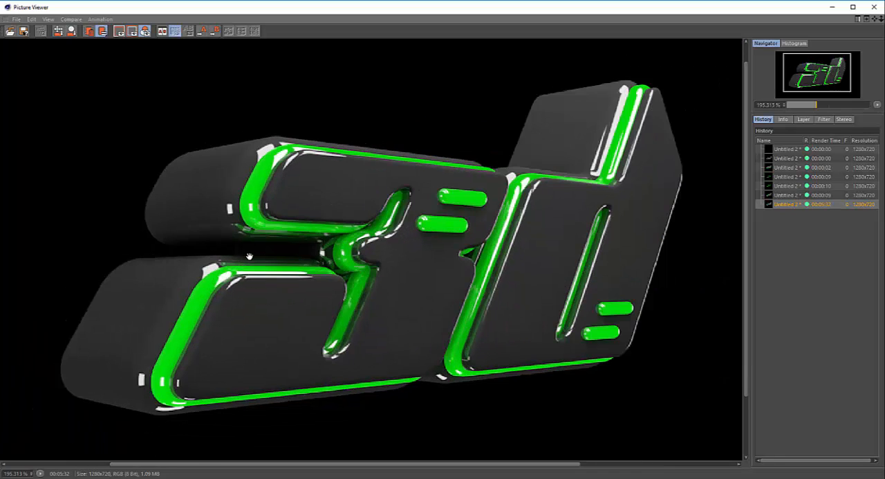
Compare the previous render with the new Physical render up close, checking the green edges and reflections.
click(806, 196)
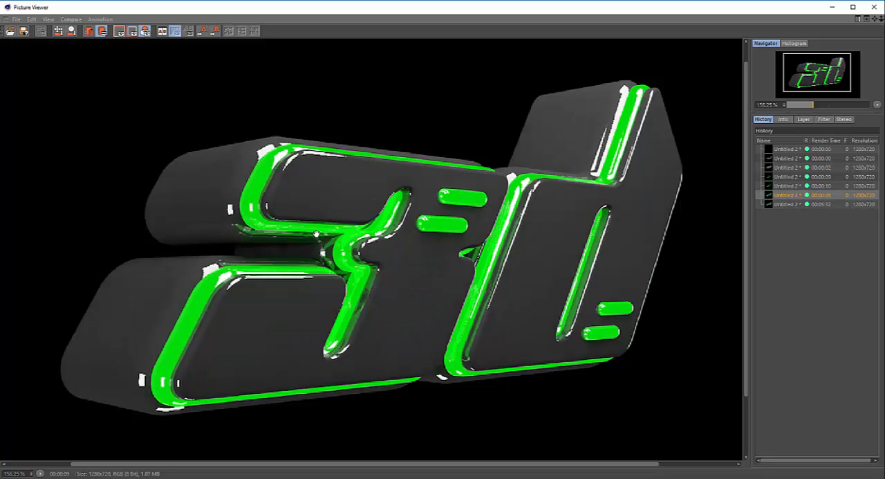
scroll(261, 211, up, 1)
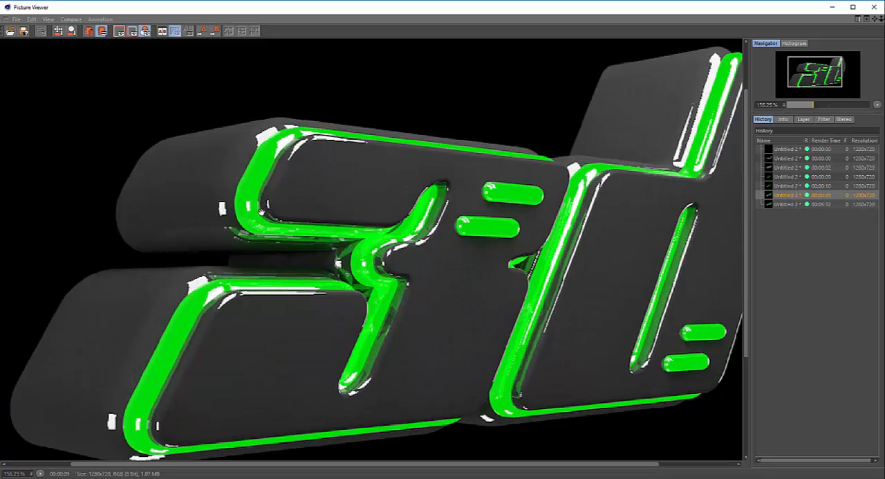
scroll(305, 227, down, 1)
scroll(261, 191, up, 2)
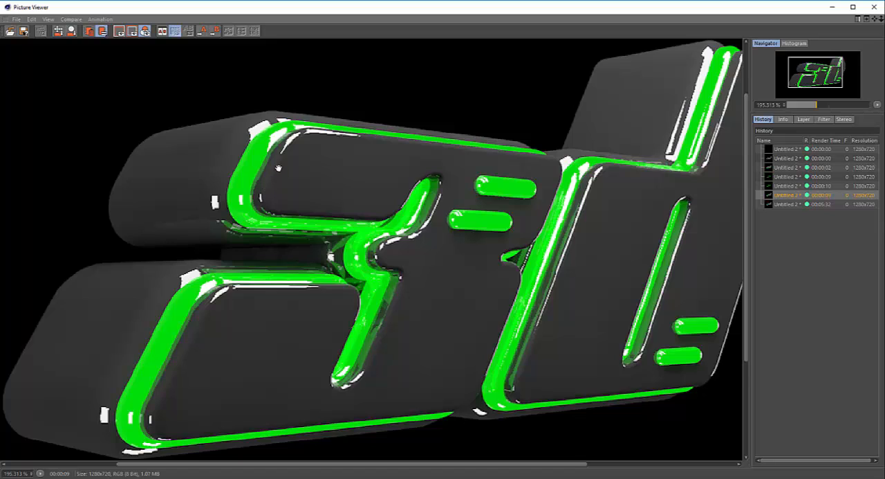
scroll(278, 168, up, 1)
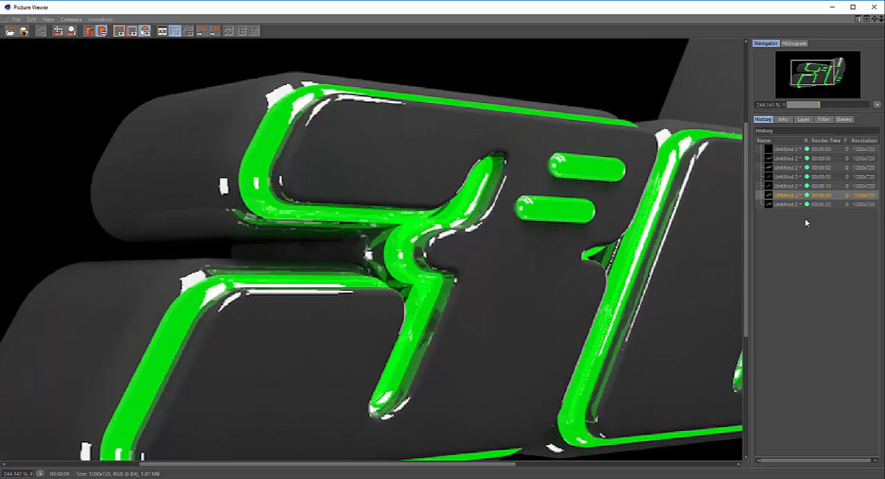
click(779, 205)
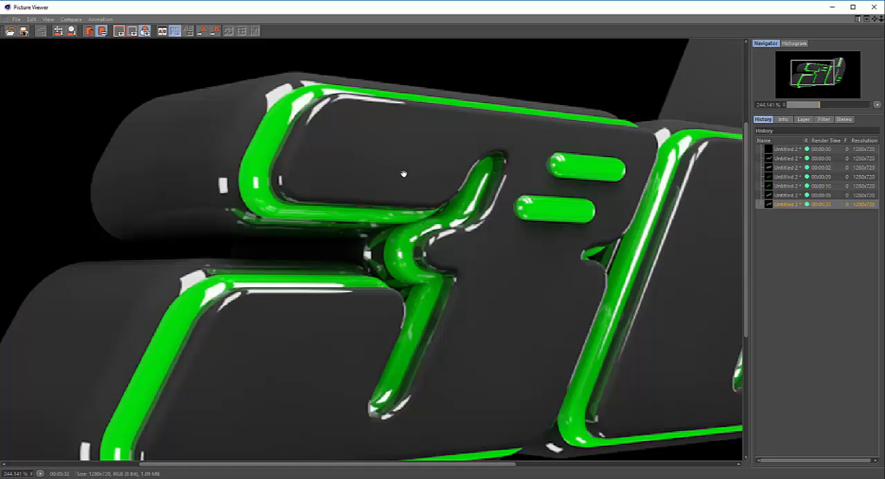
scroll(478, 197, up, 1)
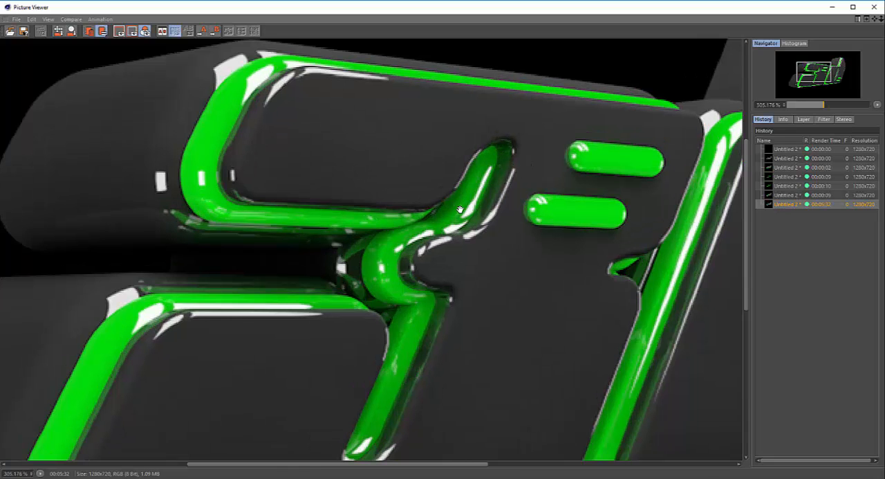
scroll(366, 282, down, 2)
scroll(372, 377, up, 2)
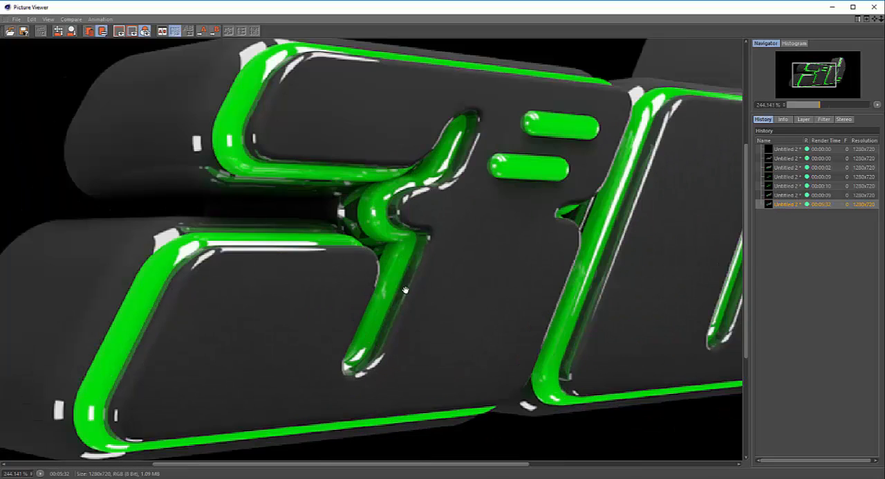
click(790, 198)
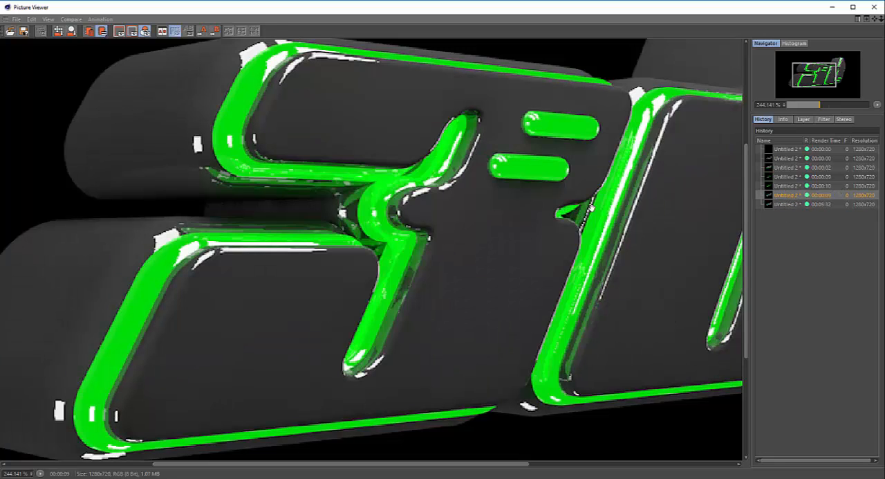
click(765, 204)
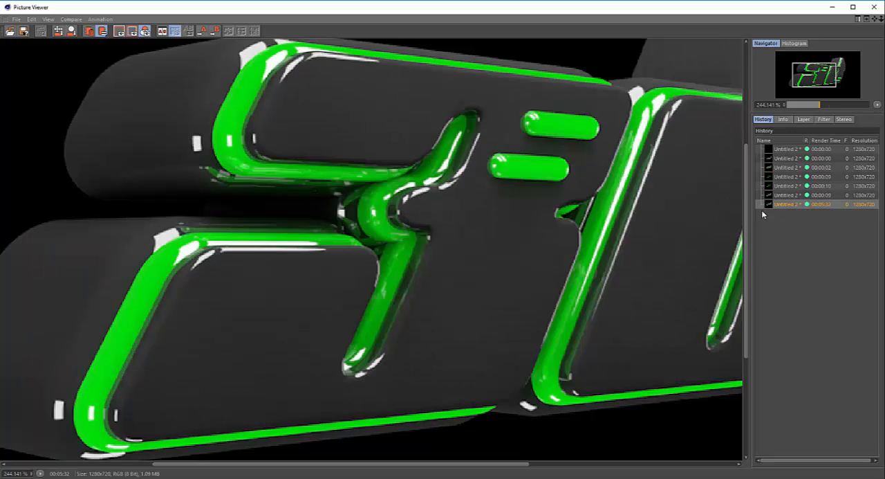
Inspect the latest render both up close and as a whole.
scroll(316, 199, down, 2)
scroll(317, 198, up, 2)
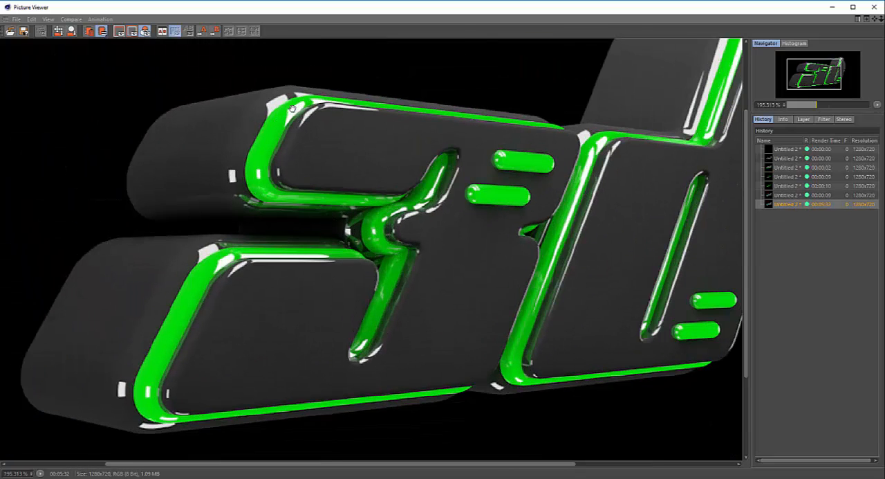
scroll(333, 250, up, 1)
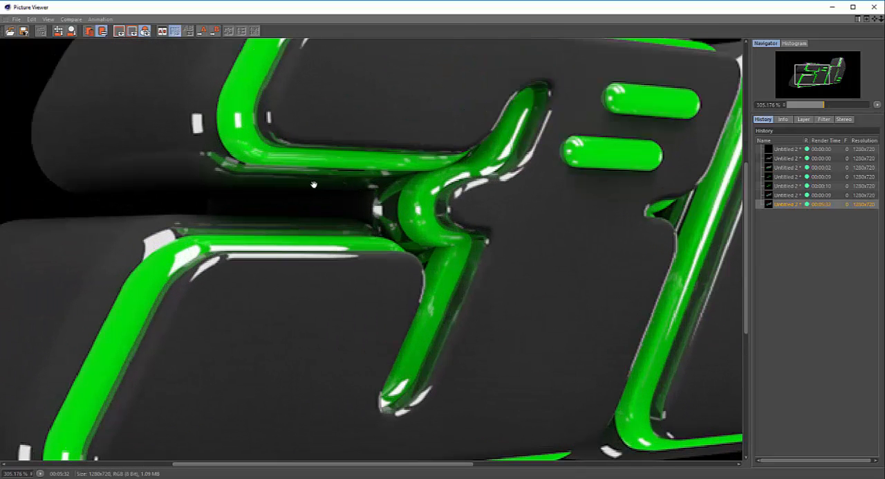
scroll(305, 208, down, 2)
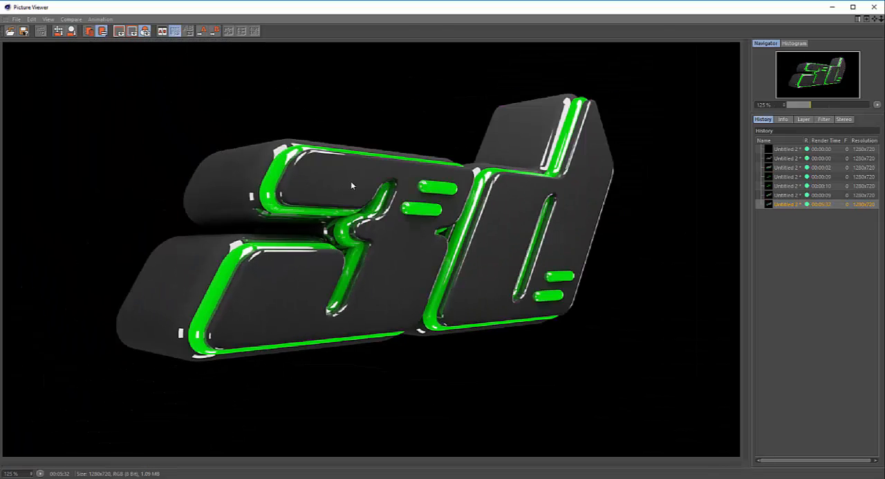
scroll(351, 180, down, 2)
scroll(370, 178, up, 1)
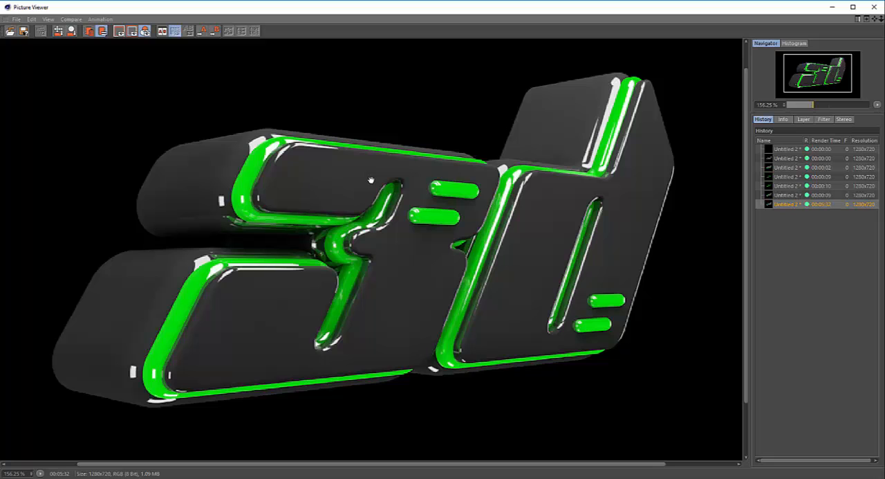
Save the finished render as a PNG still image named 3d on the desktop.
scroll(345, 176, down, 3)
scroll(342, 180, up, 3)
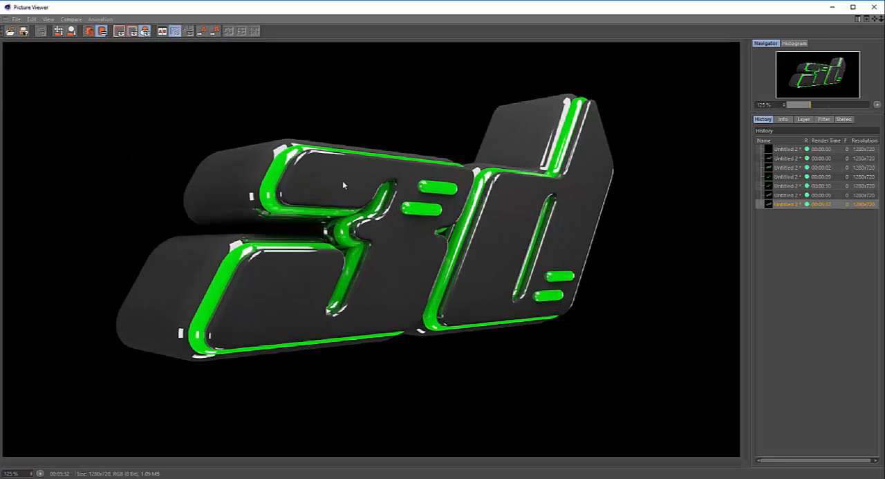
scroll(275, 133, down, 1)
click(23, 32)
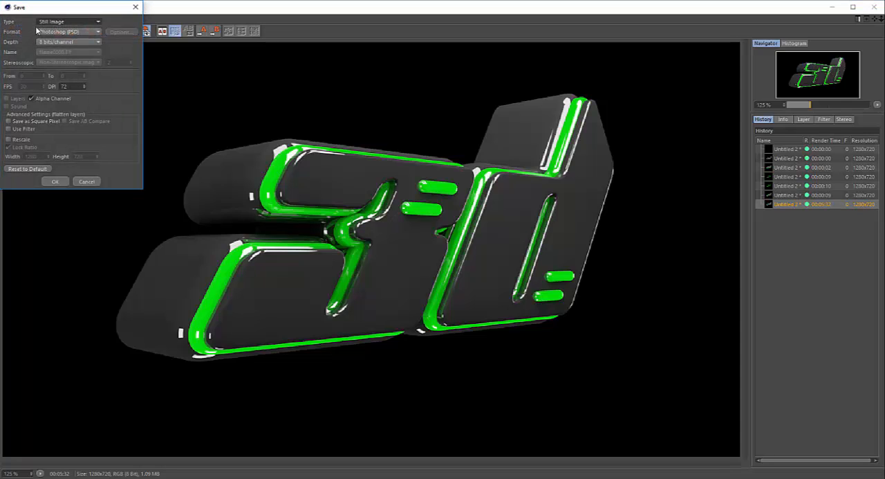
click(55, 31)
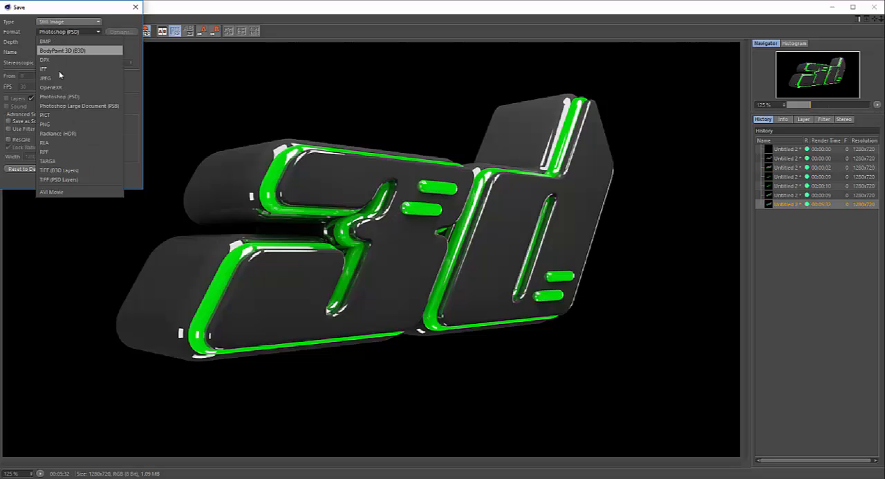
click(53, 117)
click(55, 182)
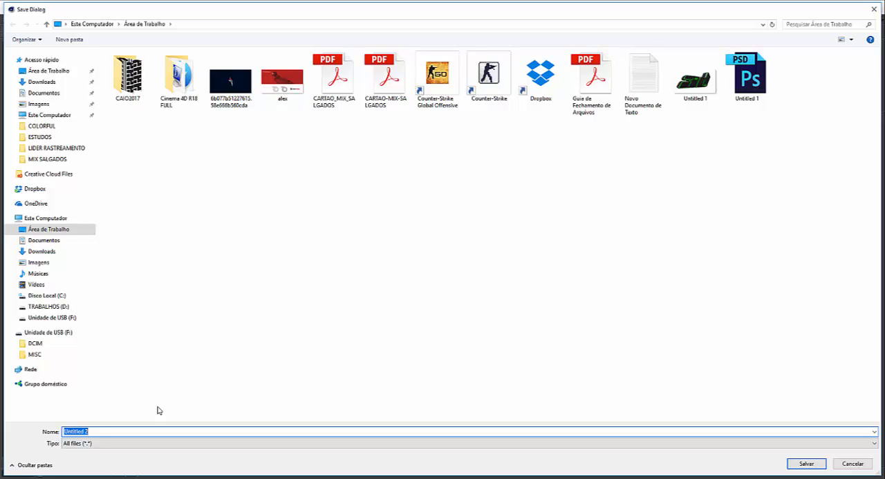
text(3d)
click(806, 464)
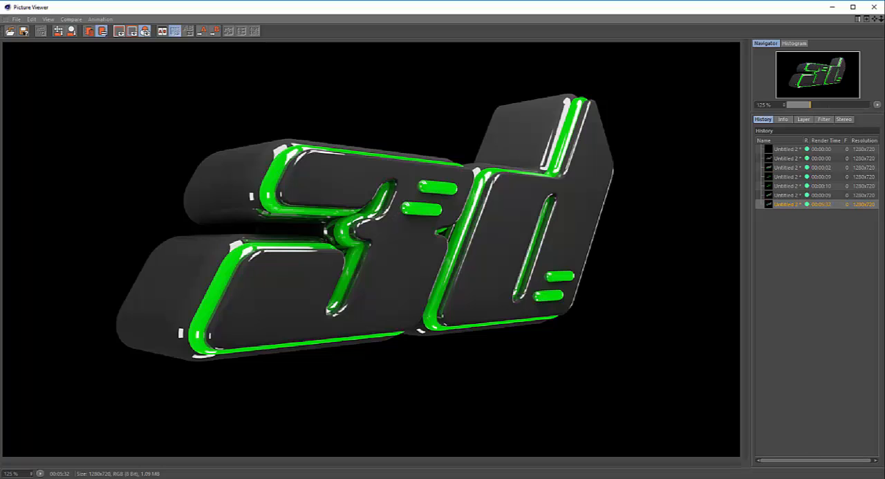
Switch to Photoshop and open the saved 3d.png from the desktop as a new document.
click(872, 477)
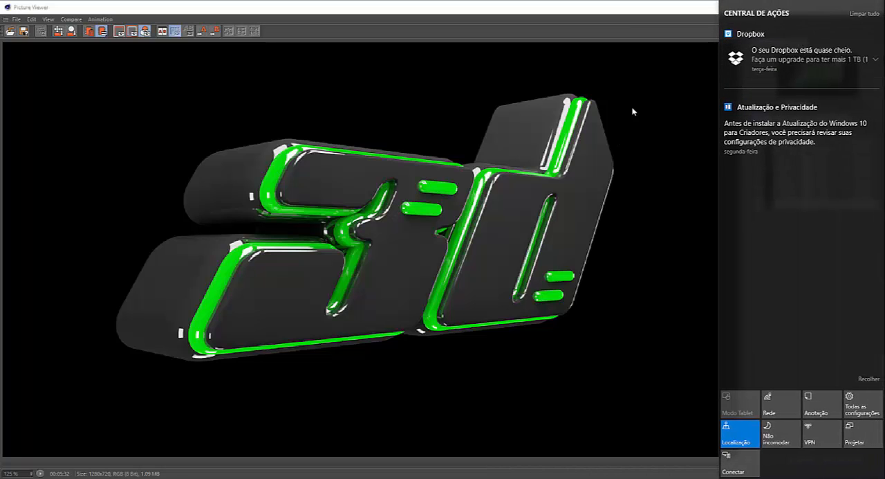
click(632, 111)
click(829, 5)
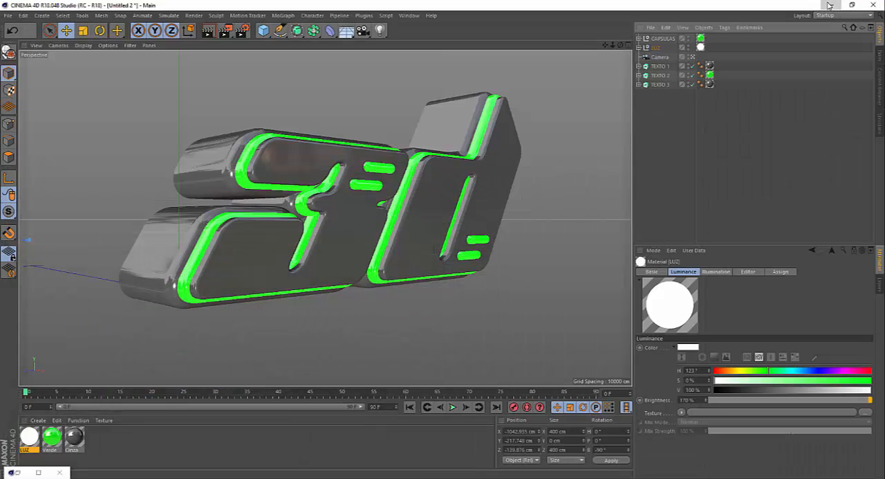
click(830, 6)
click(830, 7)
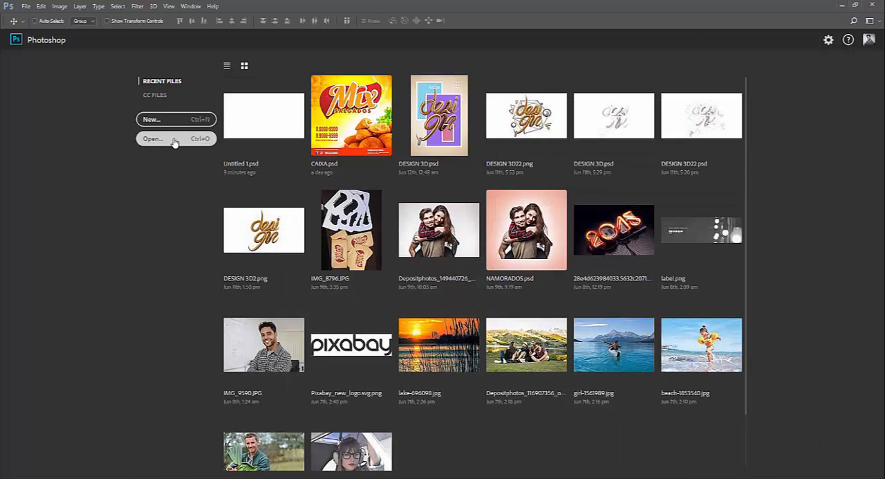
click(842, 6)
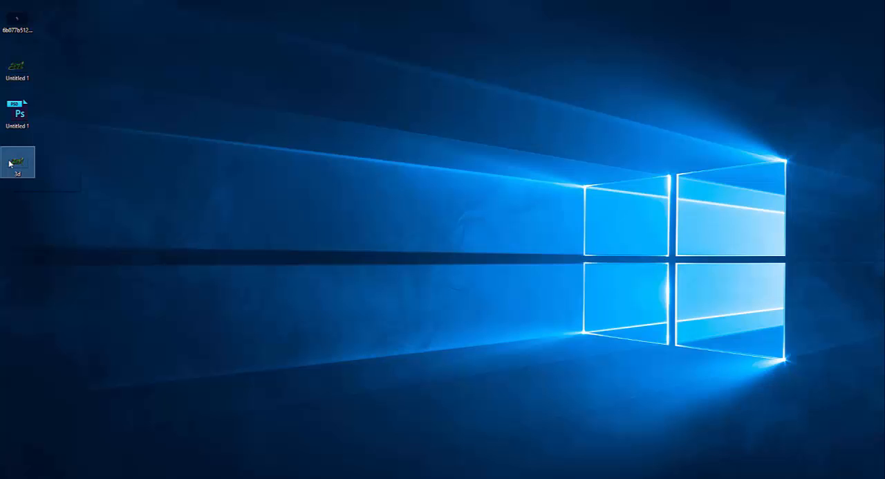
drag(23, 167, 284, 62)
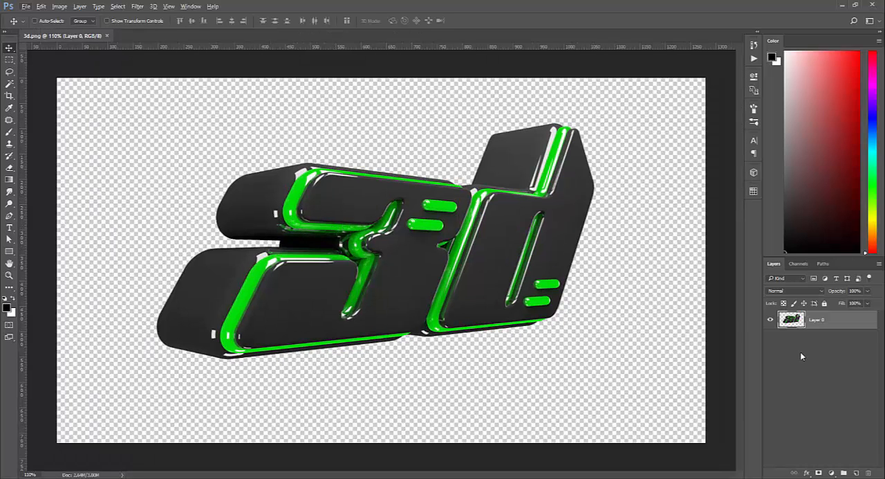
Add a layer beneath the rendered text and set the gradient's starting color stop to a near-black green.
click(857, 472)
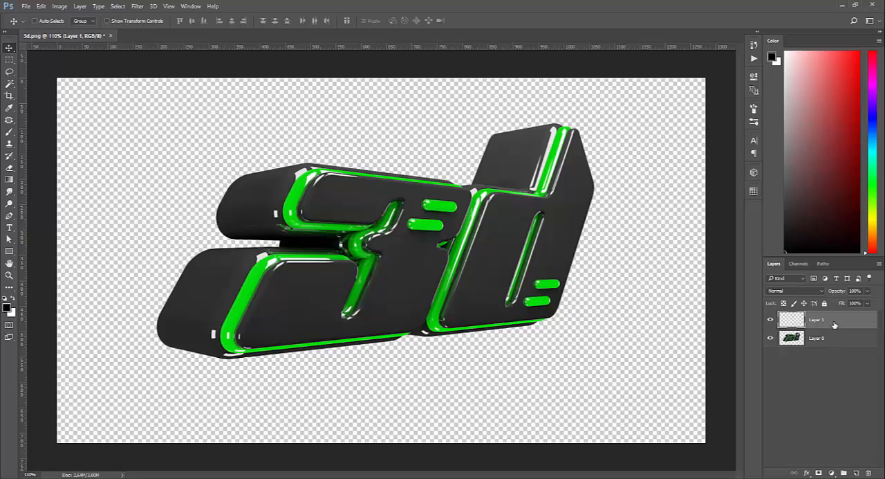
drag(834, 324, 834, 346)
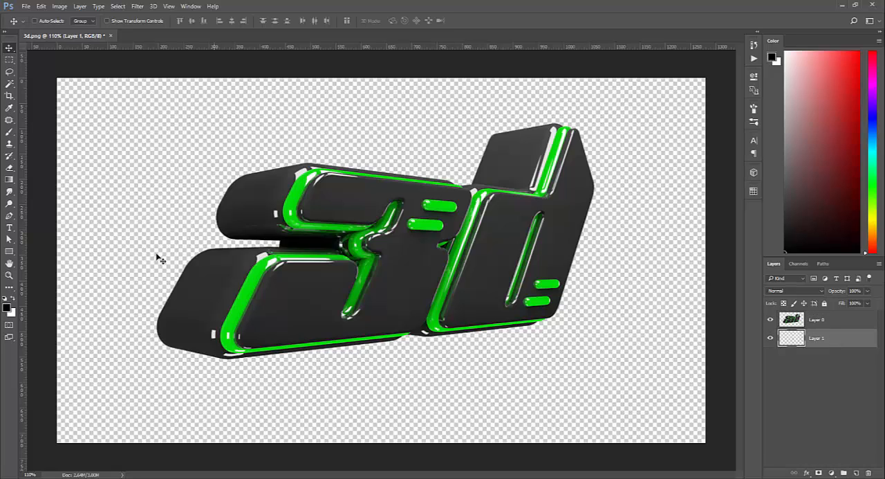
click(8, 180)
click(38, 22)
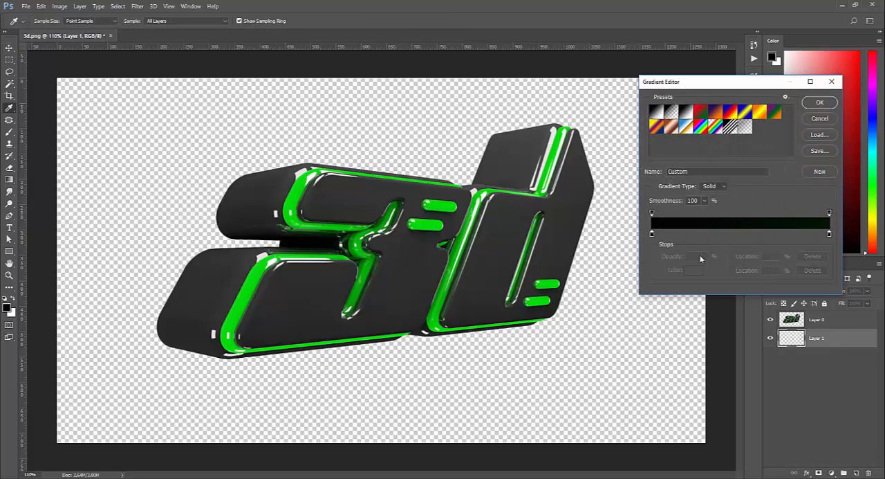
click(652, 234)
click(693, 270)
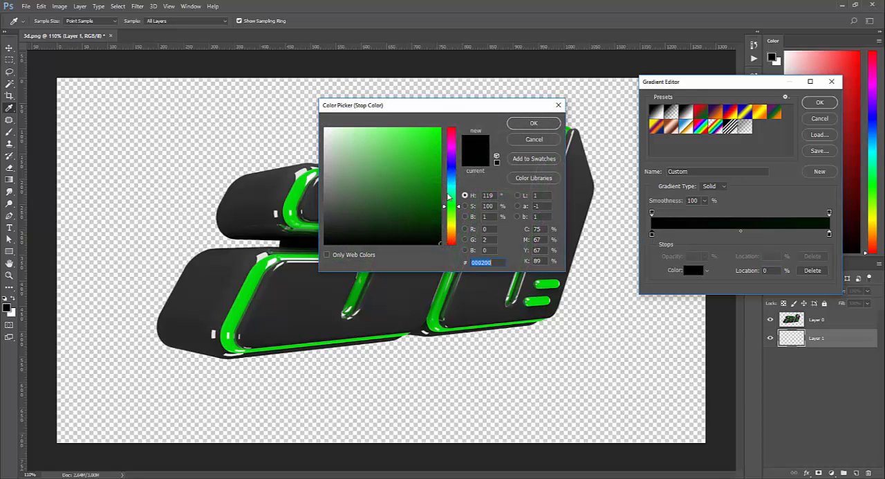
click(442, 241)
click(534, 123)
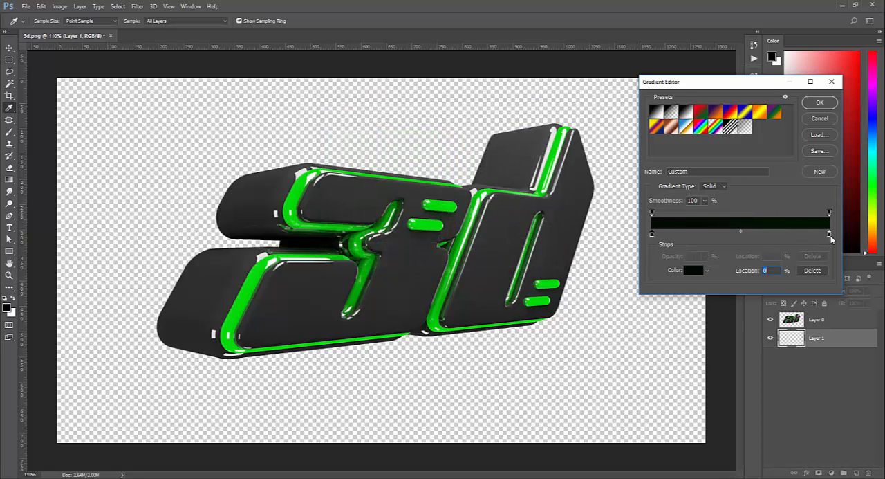
Try filling the background layer with a radial gradient ending in dark green #001601, and undo the fill.
click(829, 234)
click(694, 271)
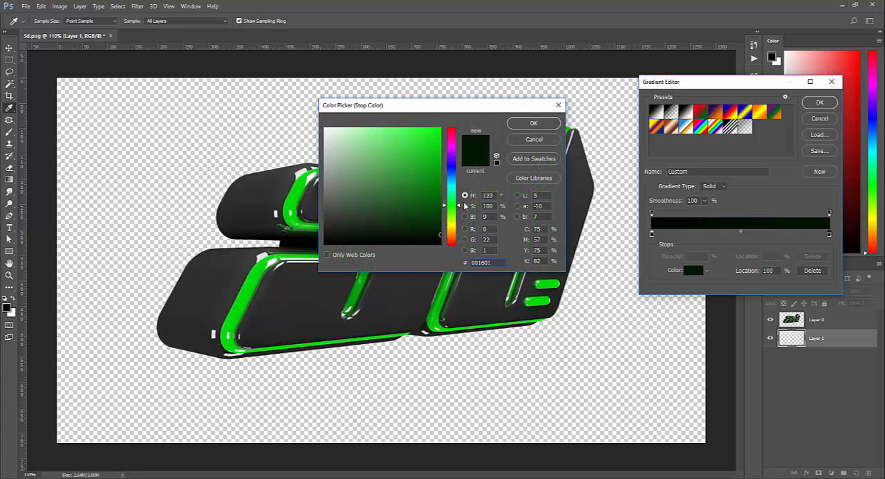
click(534, 123)
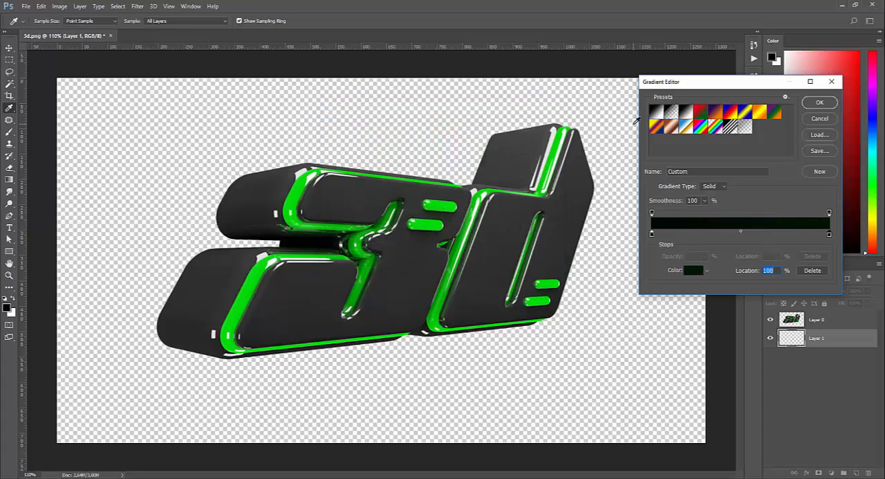
click(819, 102)
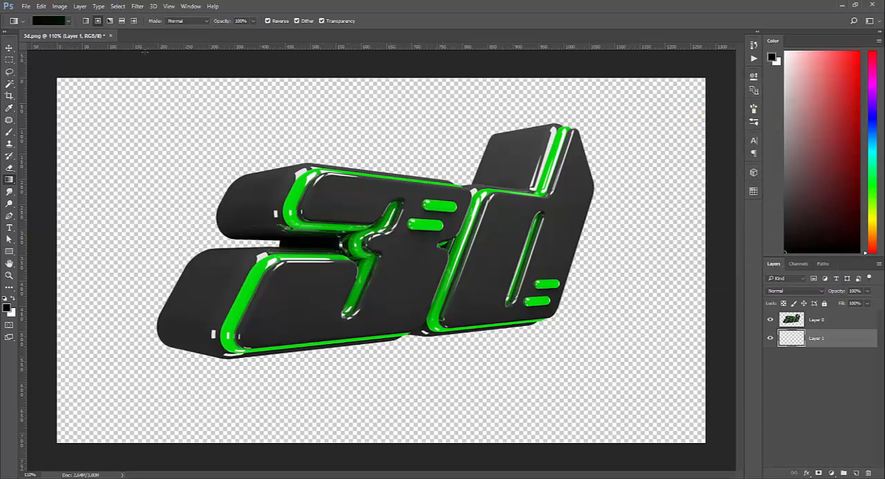
drag(399, 240, 733, 244)
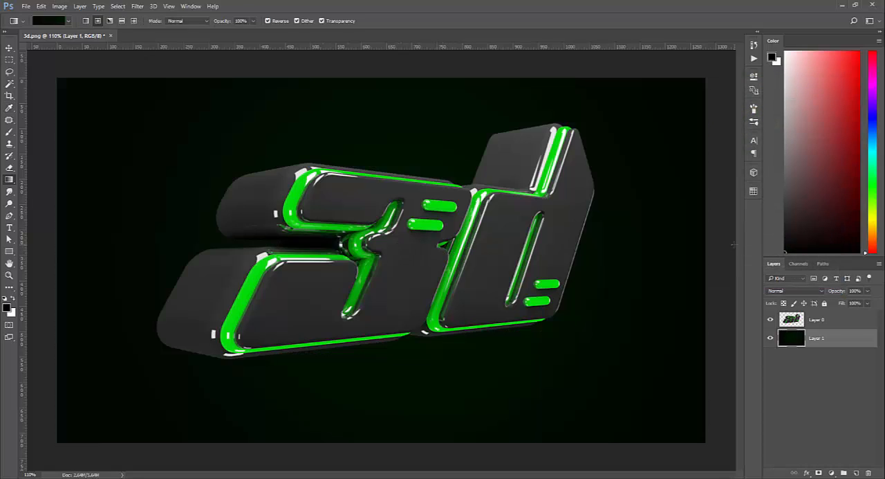
key(ctrl+z)
Set the gradient's end color stop to #002a02 and fill the background layer with the radial gradient centered behind the text.
click(43, 21)
click(829, 233)
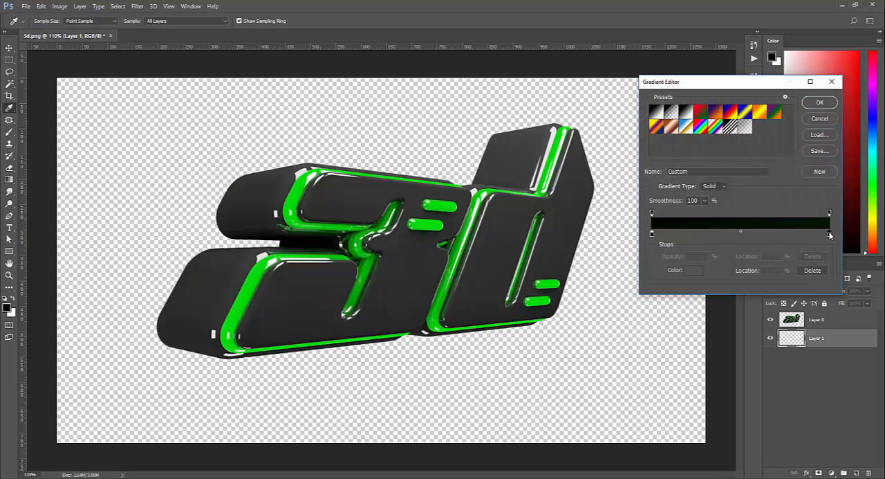
click(693, 270)
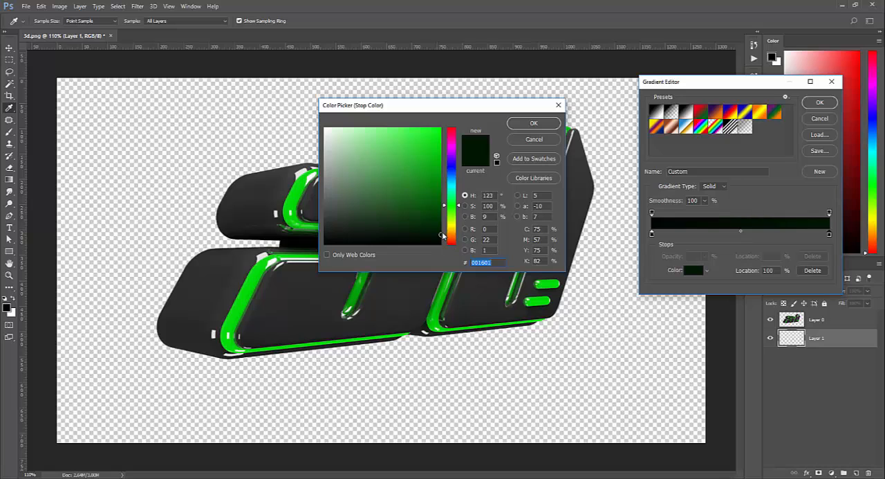
drag(442, 235, 445, 223)
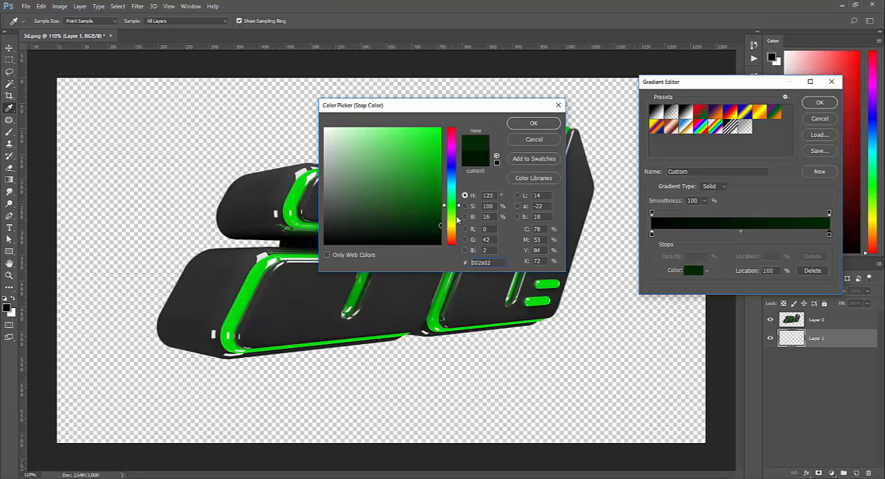
click(534, 122)
key(Return)
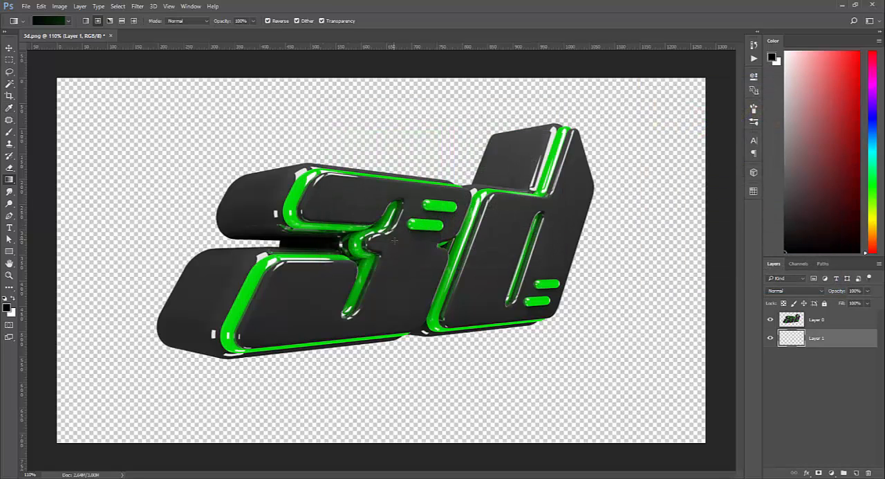
drag(394, 242, 721, 244)
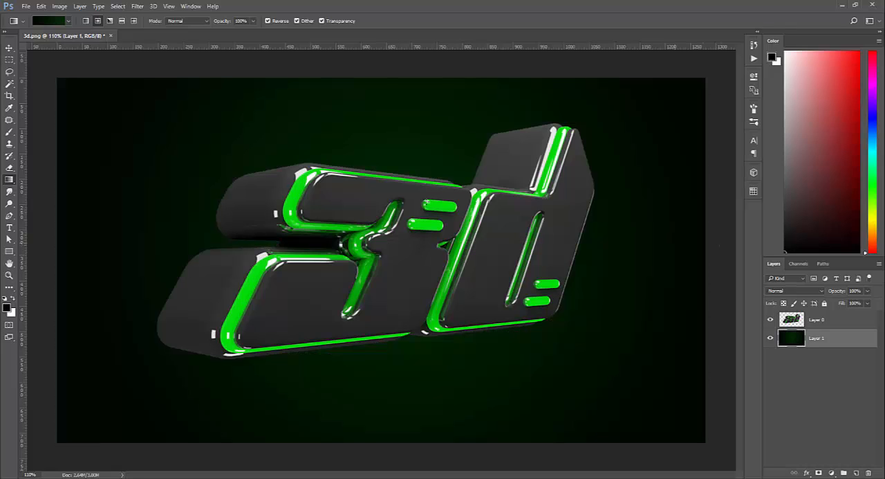
Brighten the gradient's end color stop to #003a03 and refill the background layer with a radial gradient centered behind the text.
click(48, 21)
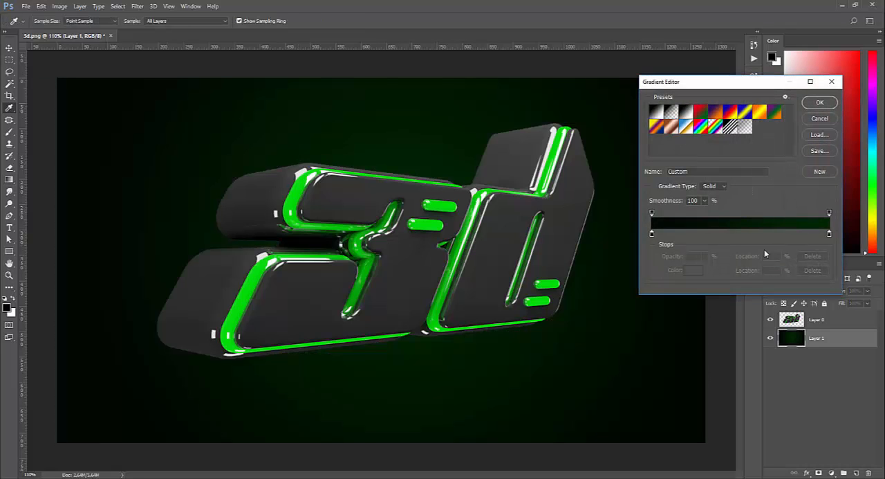
click(829, 234)
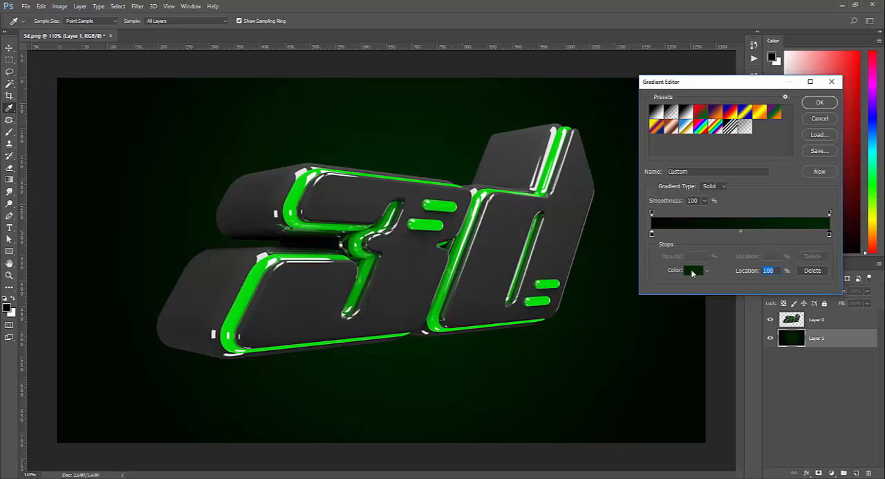
click(694, 271)
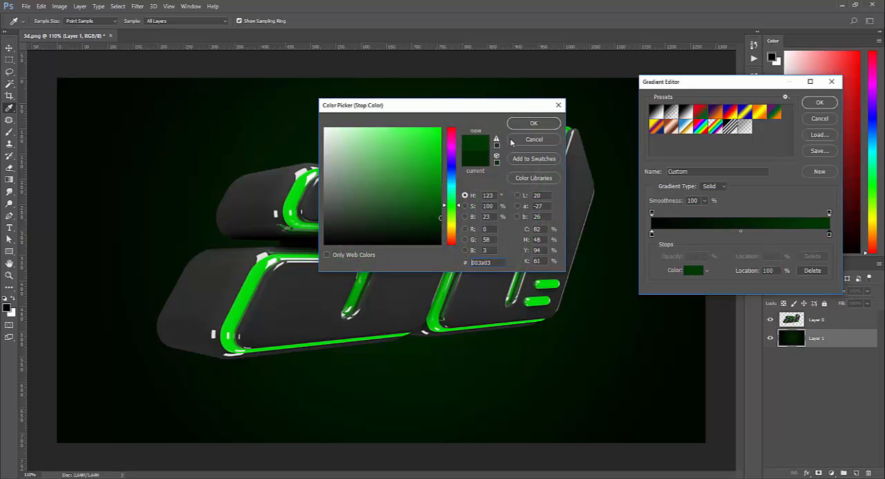
click(533, 123)
click(820, 103)
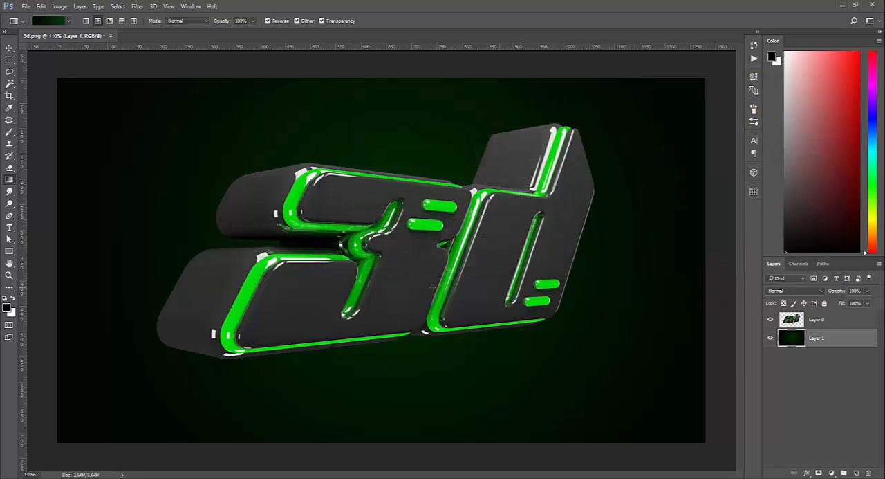
drag(396, 268, 696, 263)
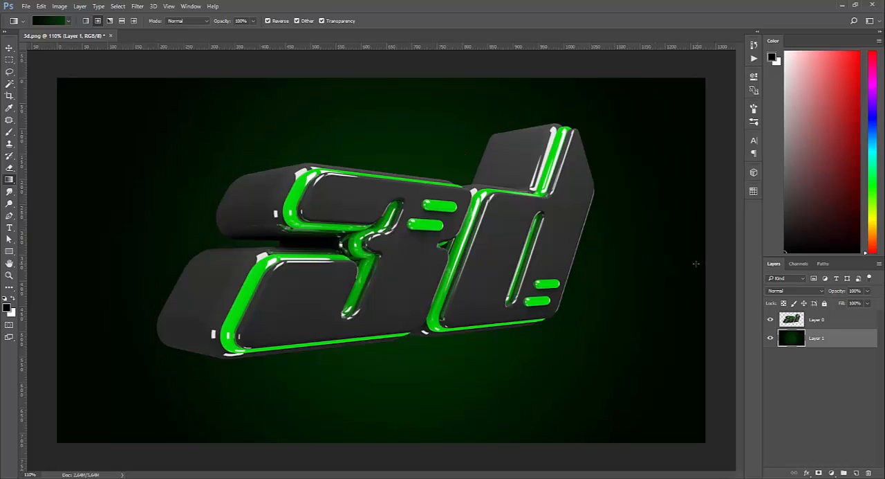
Redraw the background's radial gradient from the text's center to beyond the canvas edge so the green glow spreads wider.
drag(440, 260, 720, 263)
drag(398, 265, 720, 266)
key(ctrl+minus)
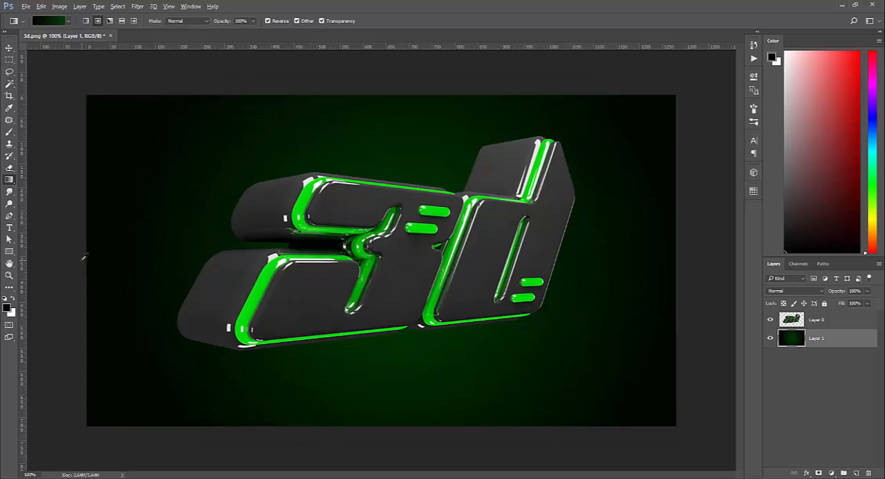
drag(415, 267, 735, 267)
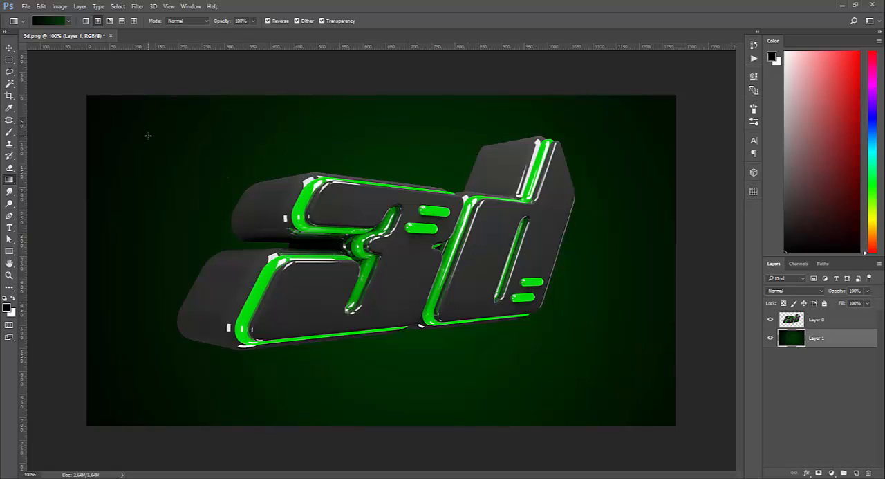
Add a new layer between the green background and the 3d text, and fill it with the Clouds render filter.
click(10, 50)
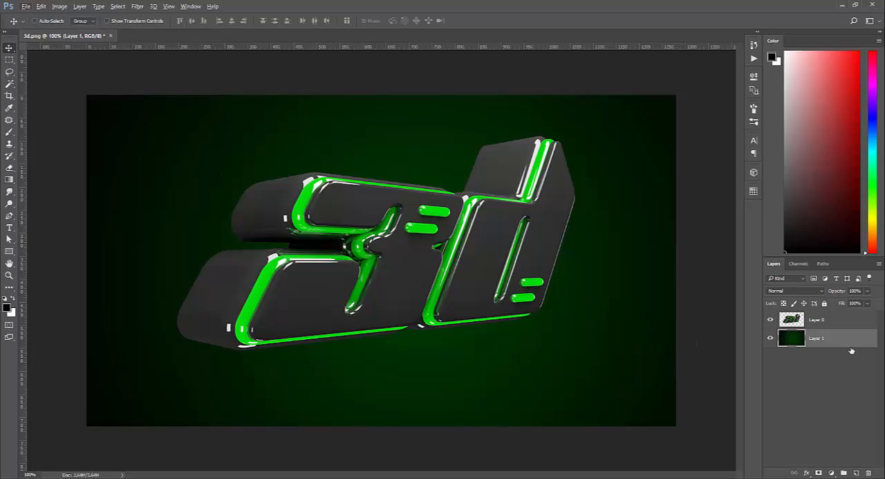
click(856, 472)
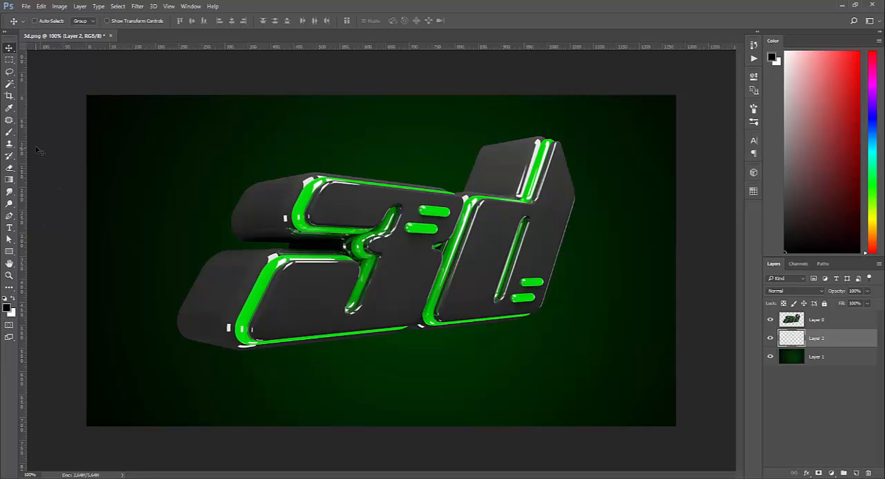
click(138, 7)
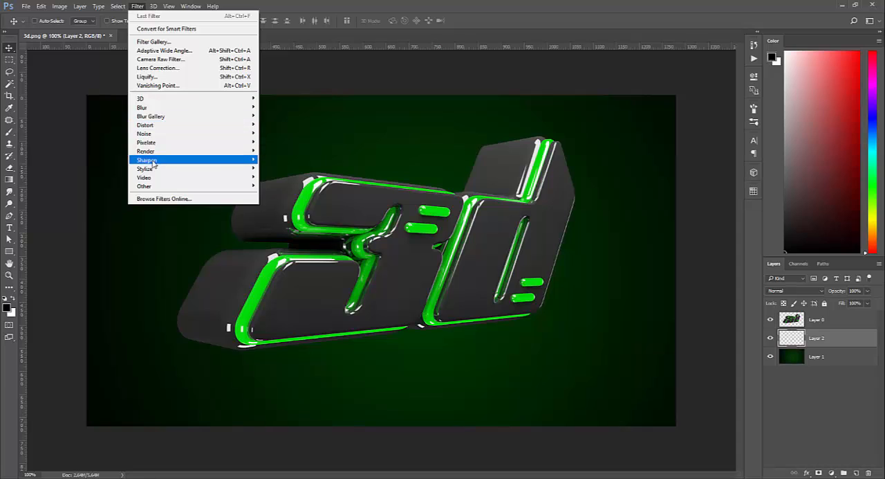
mouse_move(147, 152)
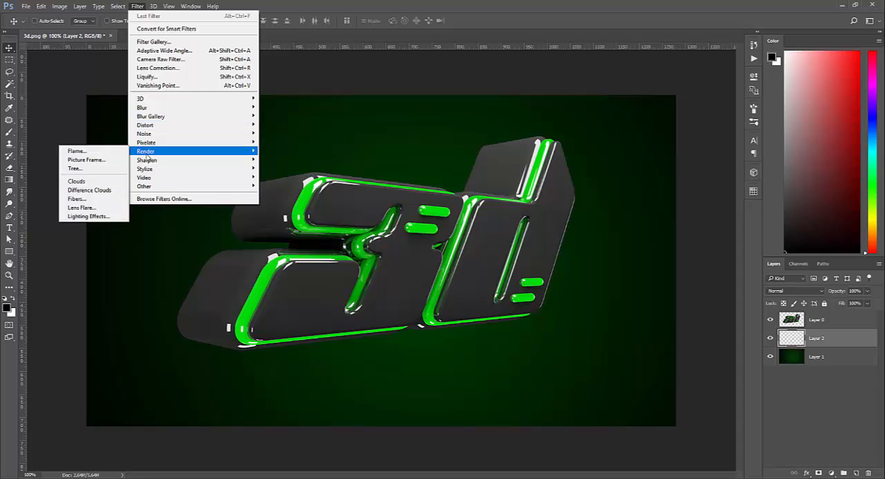
click(78, 181)
Apply the Difference Clouds filter twice to the new clouds layer.
click(142, 7)
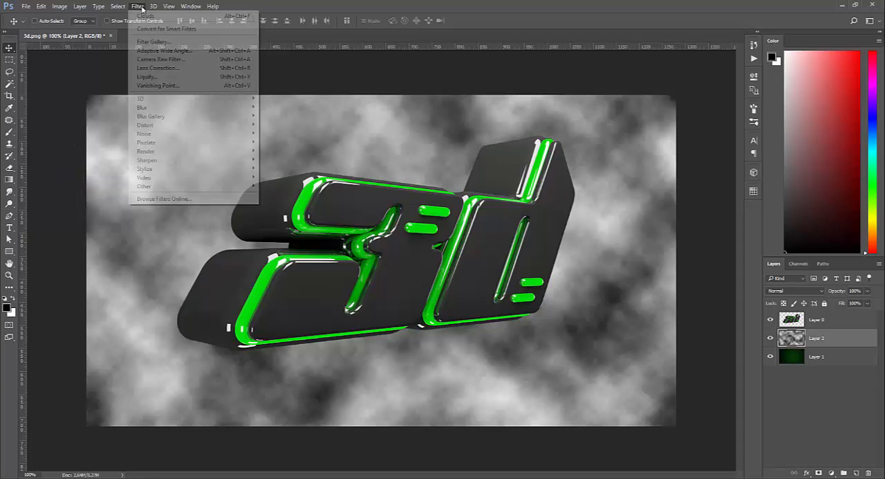
mouse_move(159, 153)
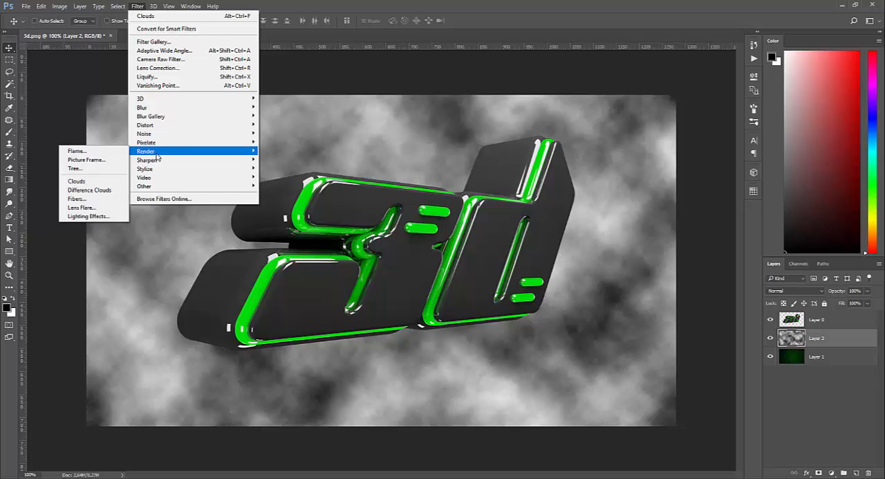
click(95, 191)
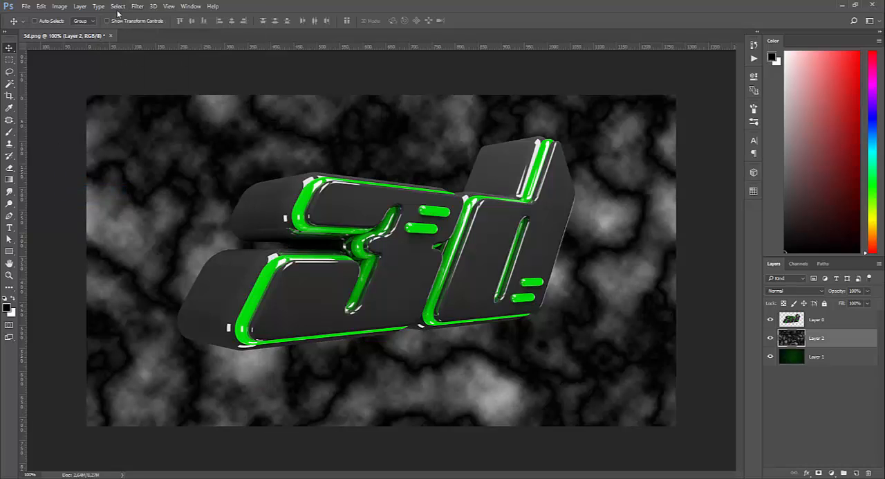
click(142, 8)
click(163, 16)
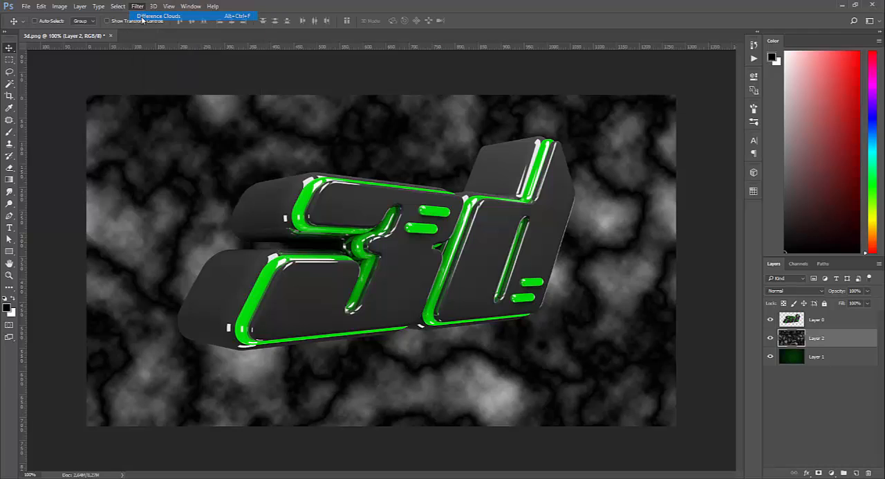
Set the clouds layer's blend mode to Color Dodge and scale the layer up from its center slightly beyond the canvas edges.
click(802, 291)
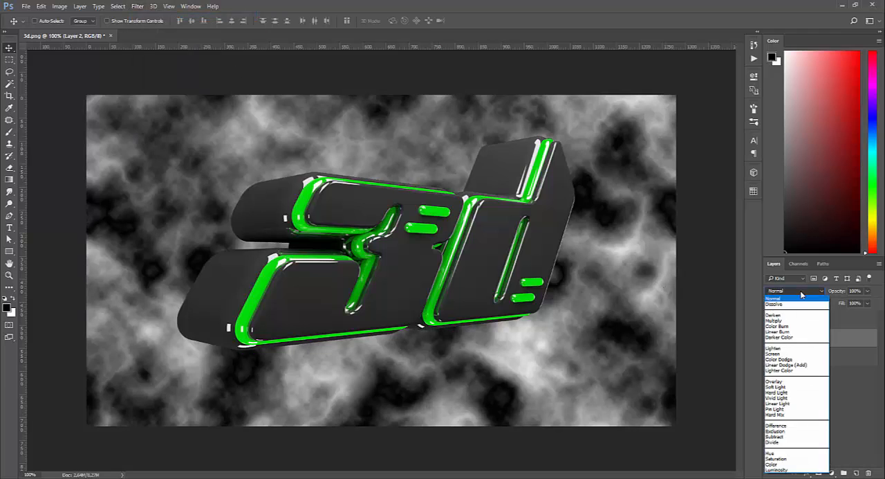
click(787, 360)
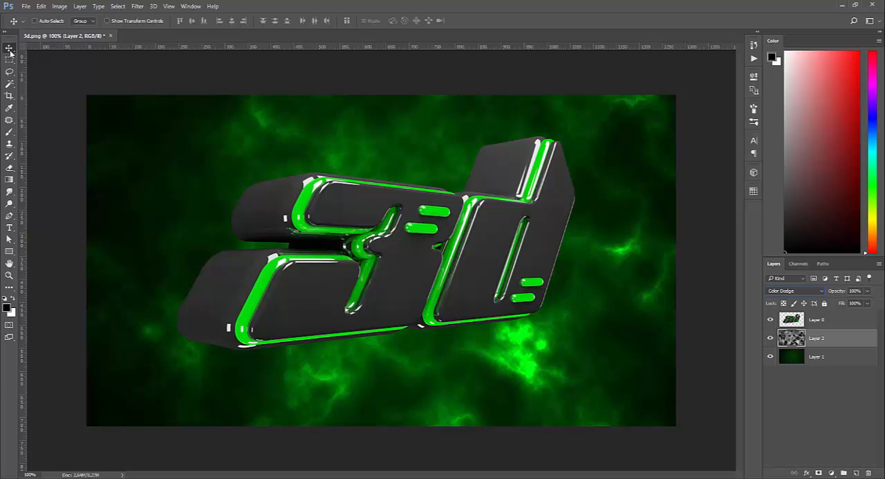
key(ctrl+t)
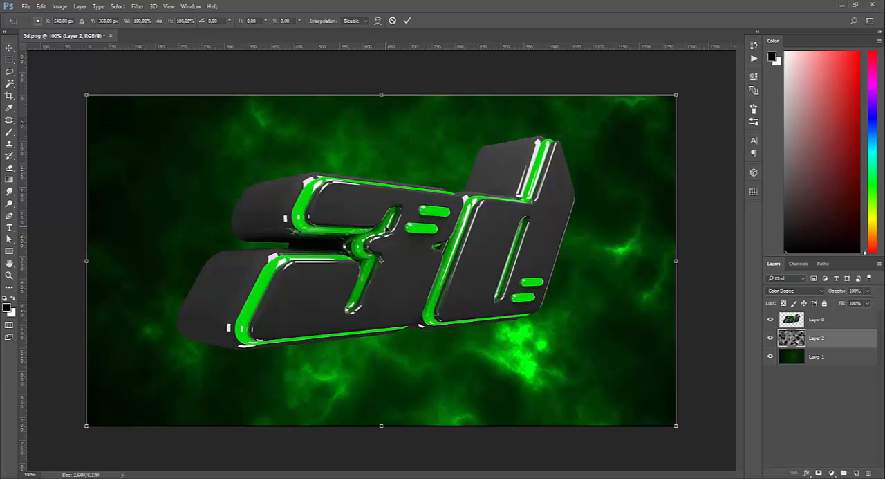
alt+drag(656, 108, 693, 86)
click(408, 20)
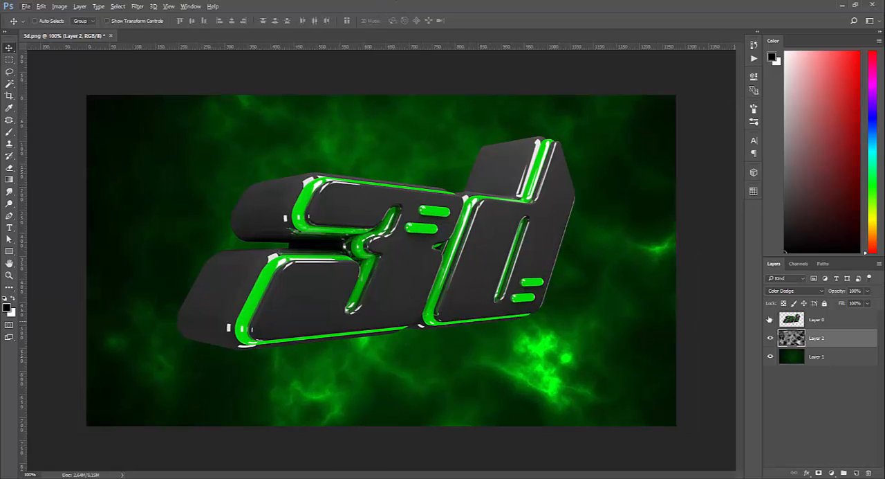
Try the Overlay blend mode on the clouds layer, and return it to Color Dodge.
click(867, 291)
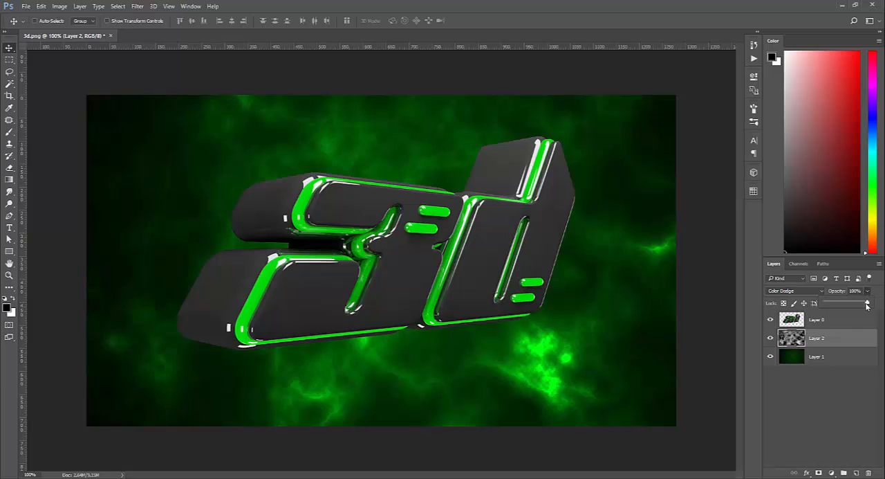
click(785, 290)
click(780, 381)
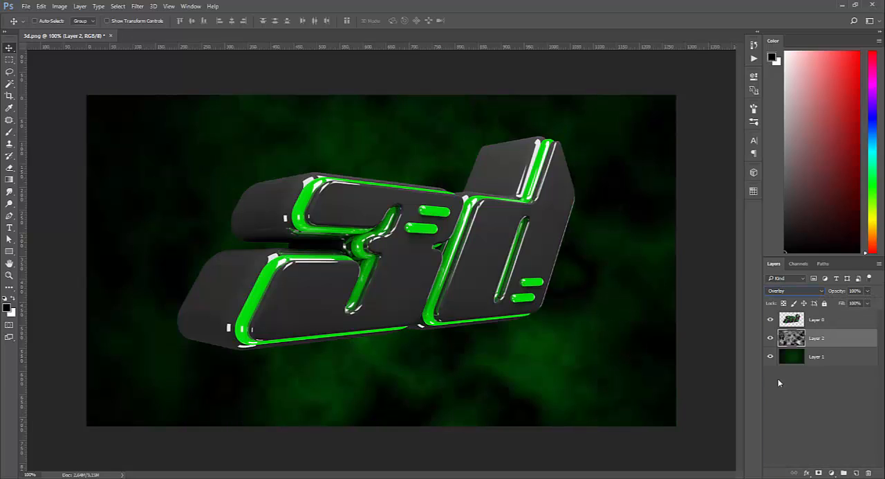
click(800, 290)
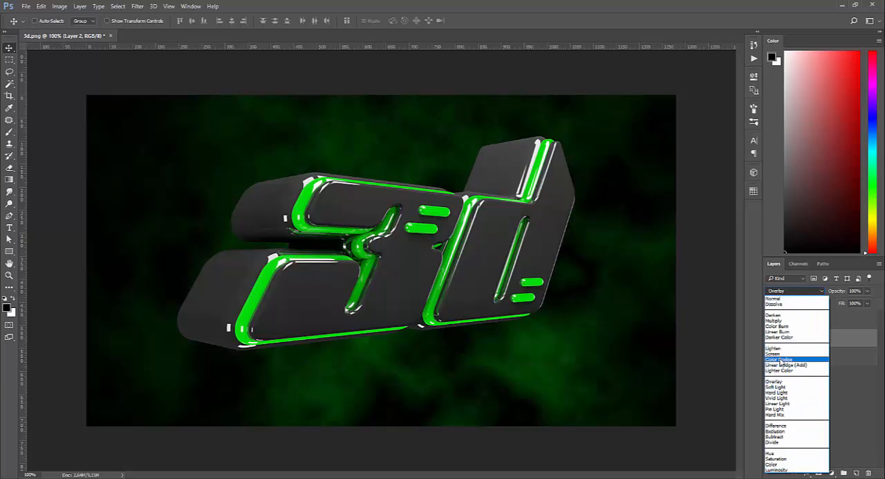
click(779, 358)
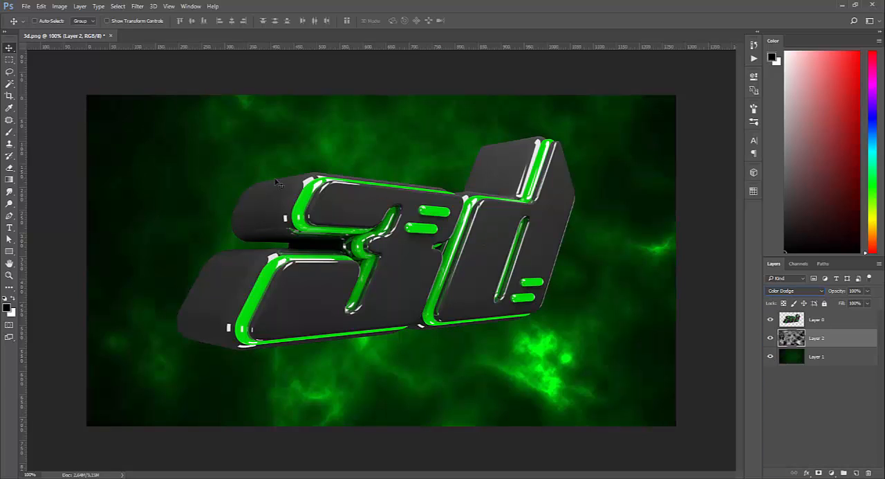